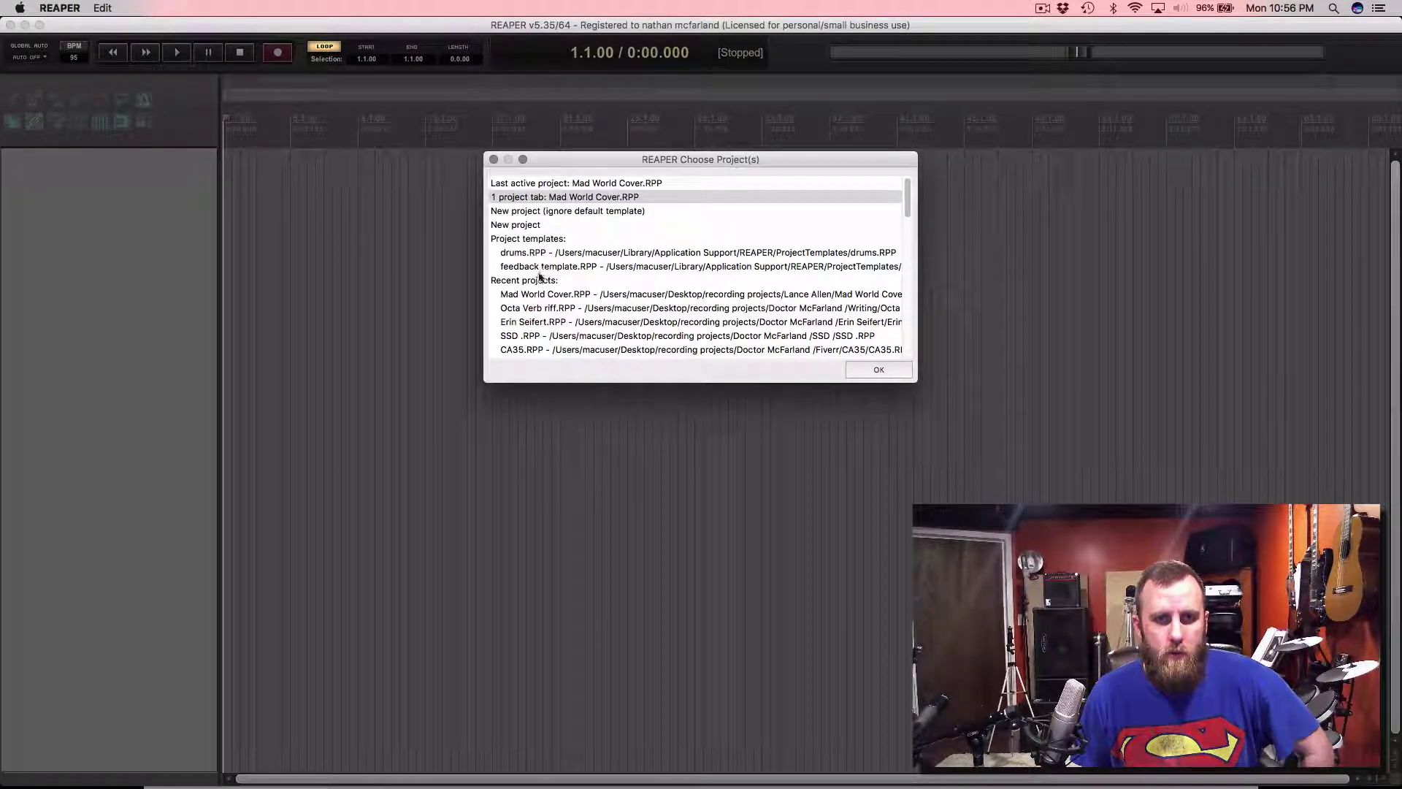
Choose the Octa Verb riff.RPP project from the recent projects list
left_click(545, 312)
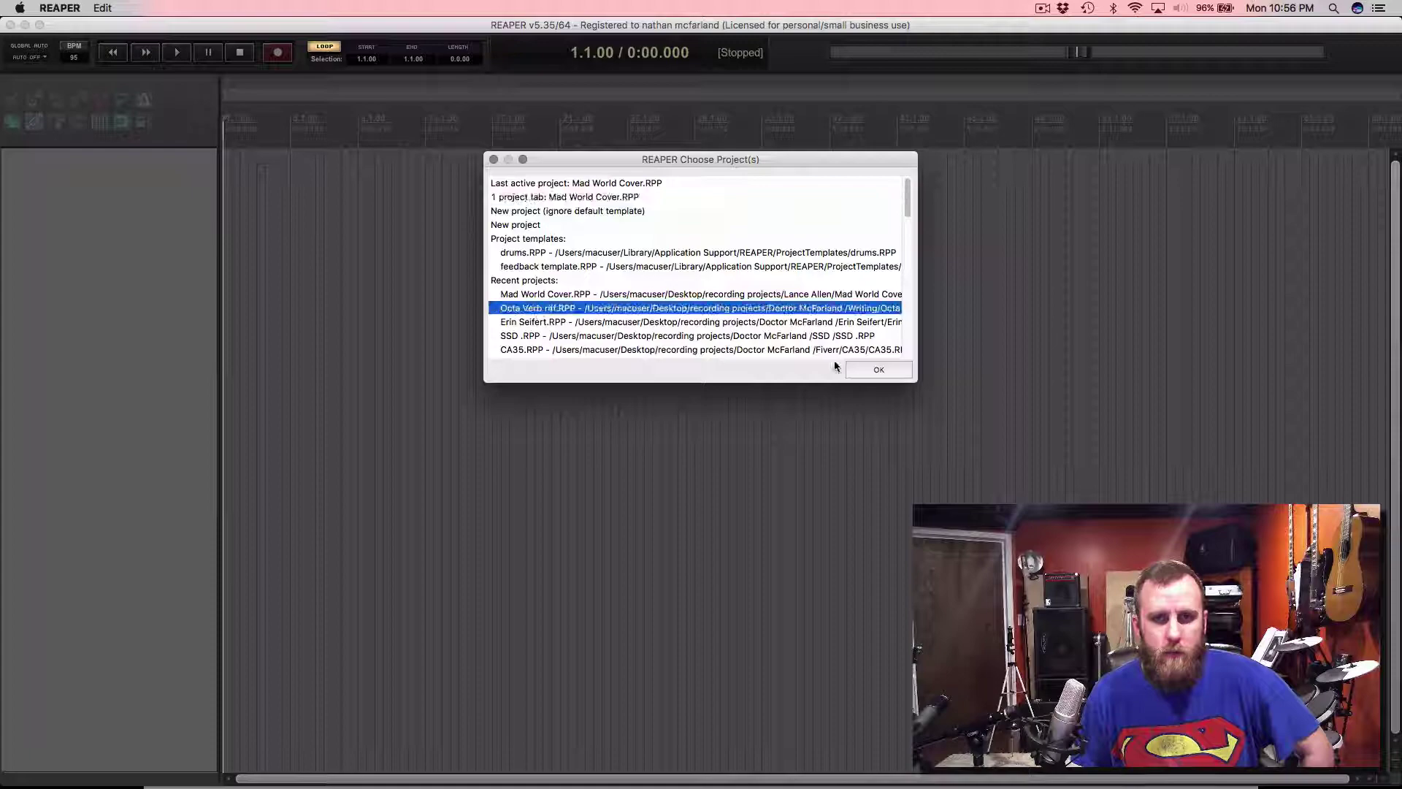
Hide the FX panel, drag both guitar items to bar 4.1.00 and remove the down beat marker
left_click(853, 370)
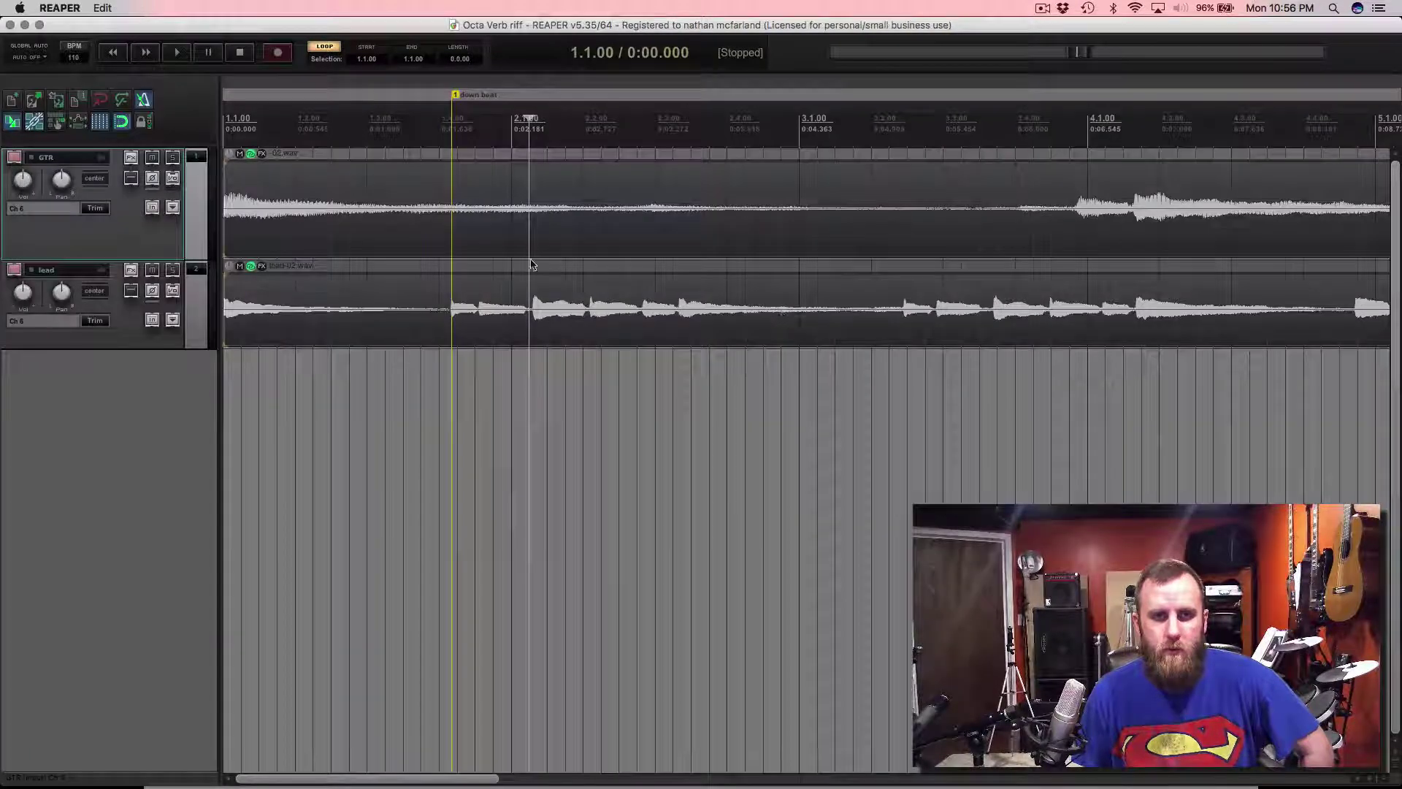
scroll(693, 254, "down", 2)
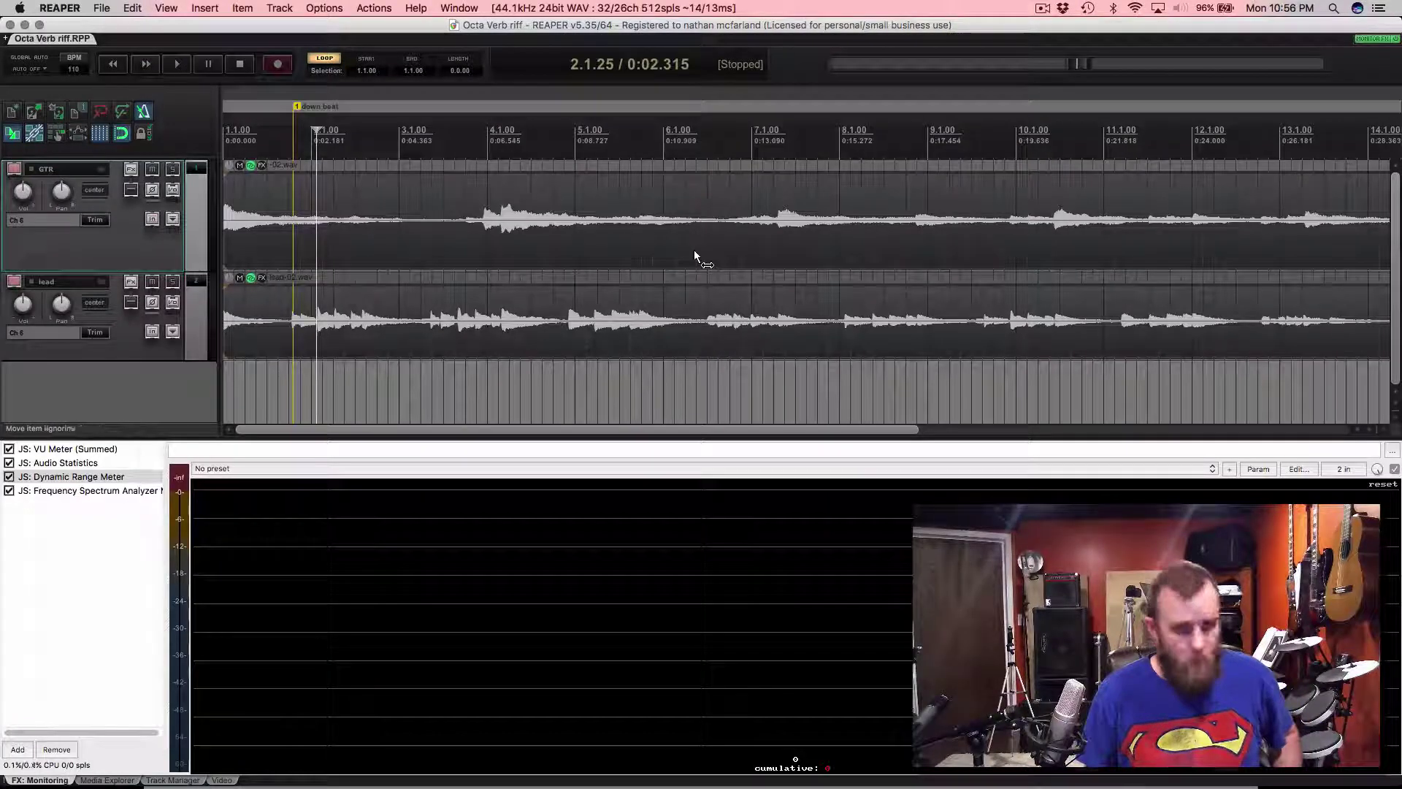
key("alt+d")
scroll(651, 237, "down", 1)
scroll(459, 243, "up", 3)
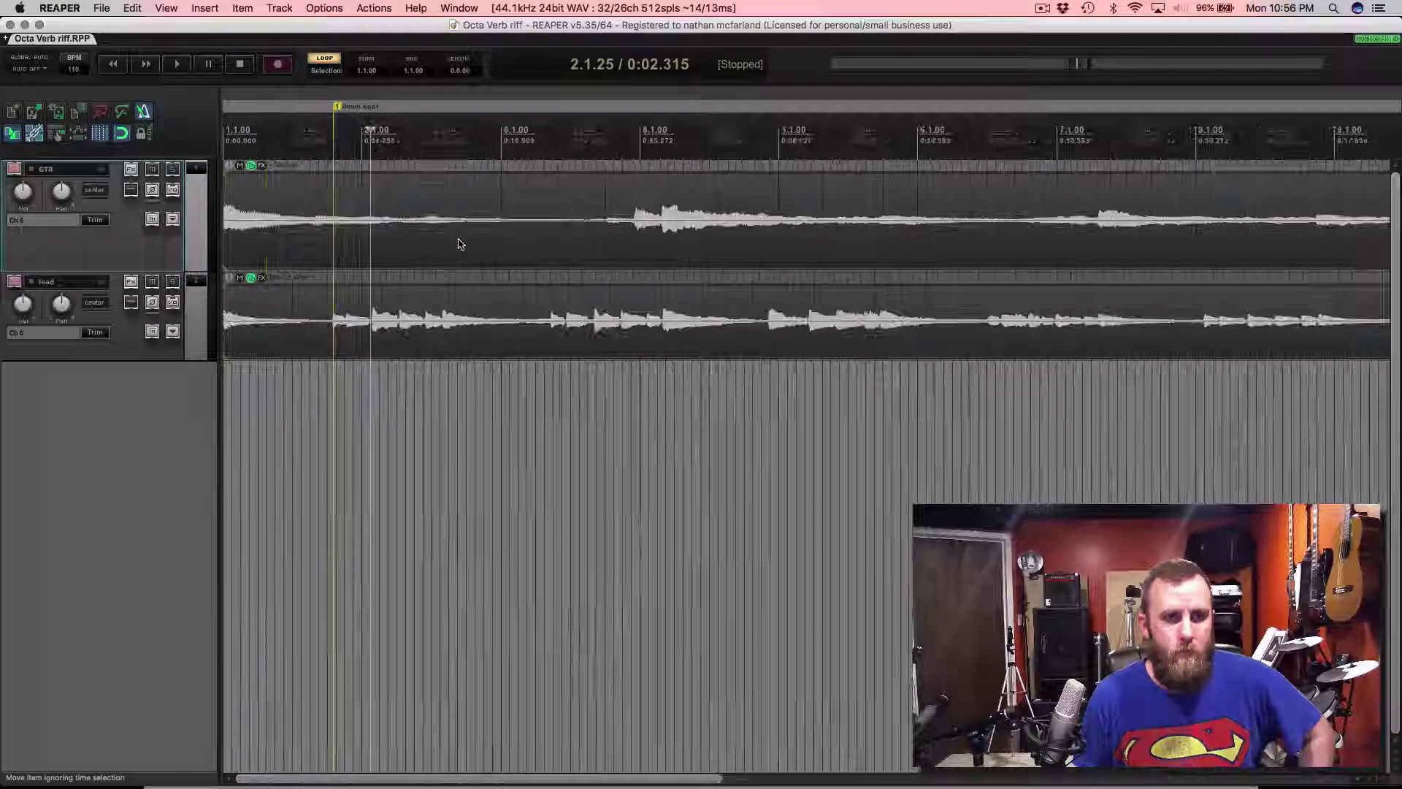
scroll(459, 244, "down", 2)
scroll(841, 233, "down", 2)
left_click_drag(559, 246, 742, 242)
right_click(274, 106)
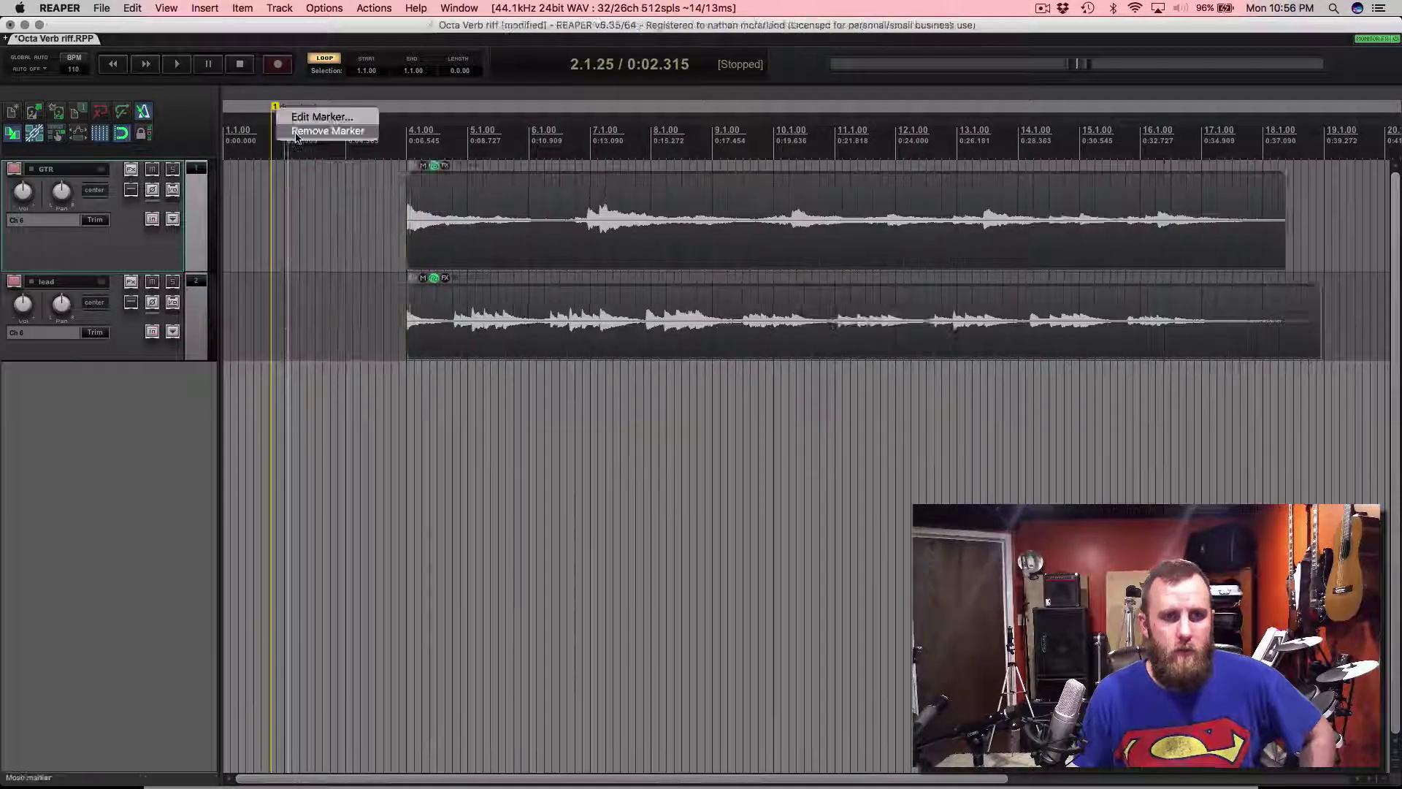
left_click(318, 132)
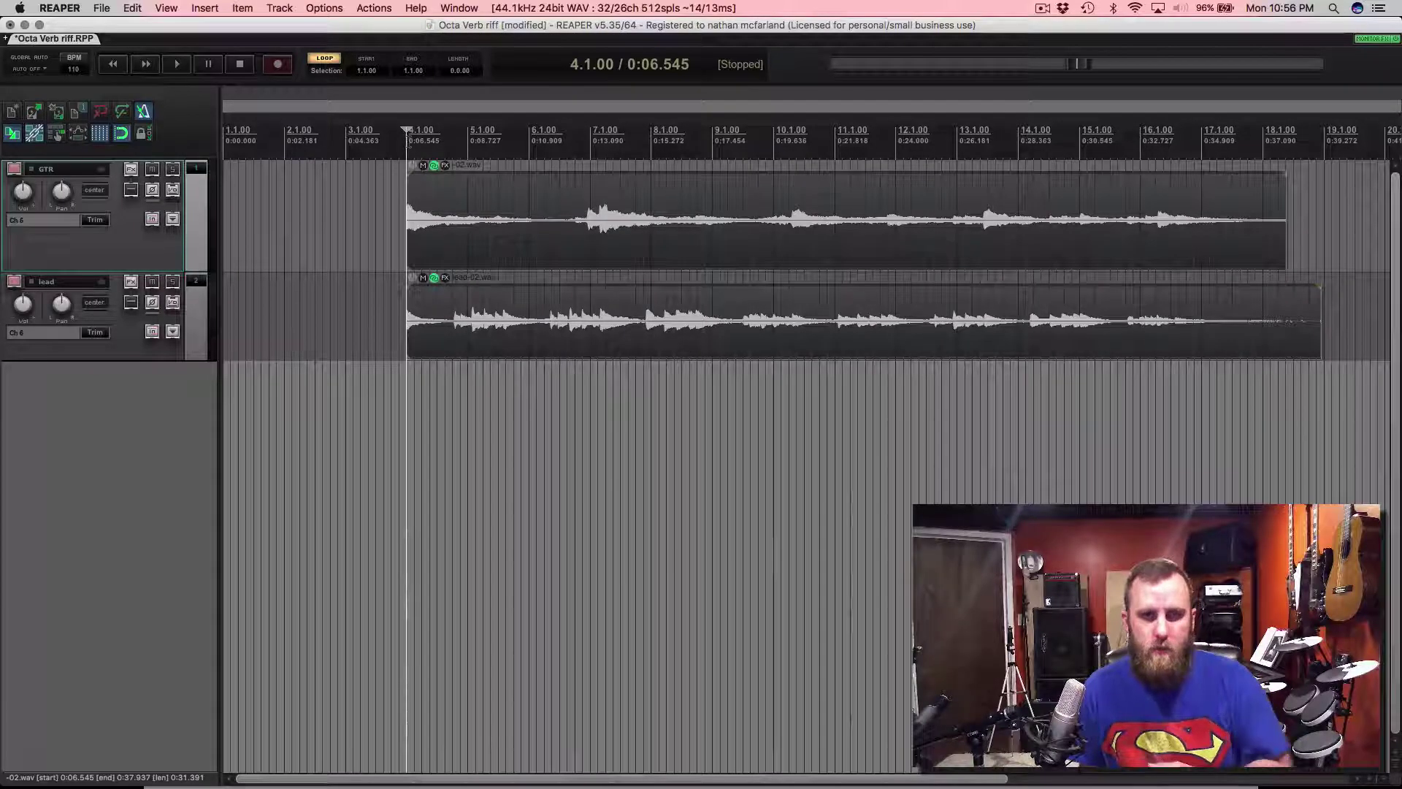
In Project Settings set items/markers timebase to Beats (position, length, rate) and tempo envelope to Beats
left_click(100, 9)
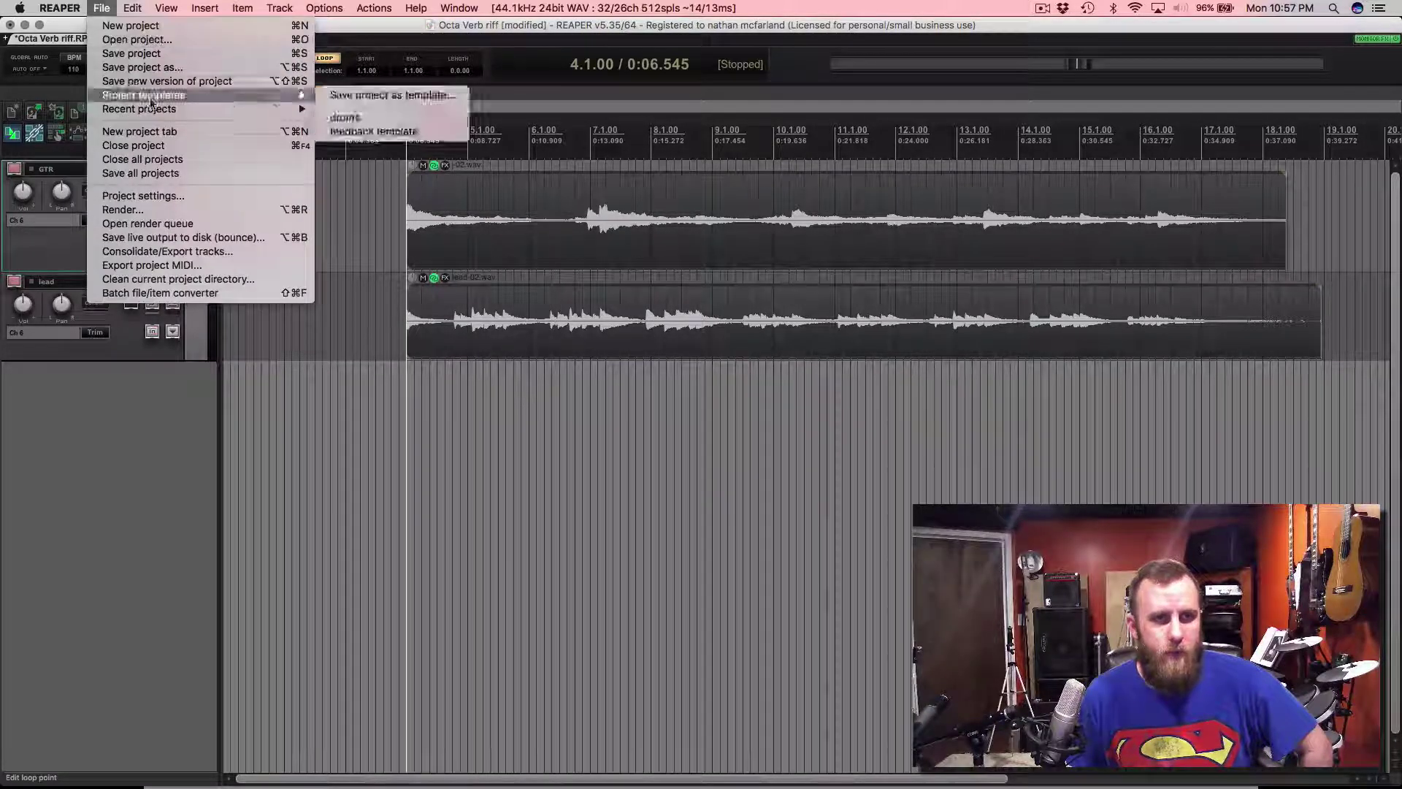
left_click(137, 198)
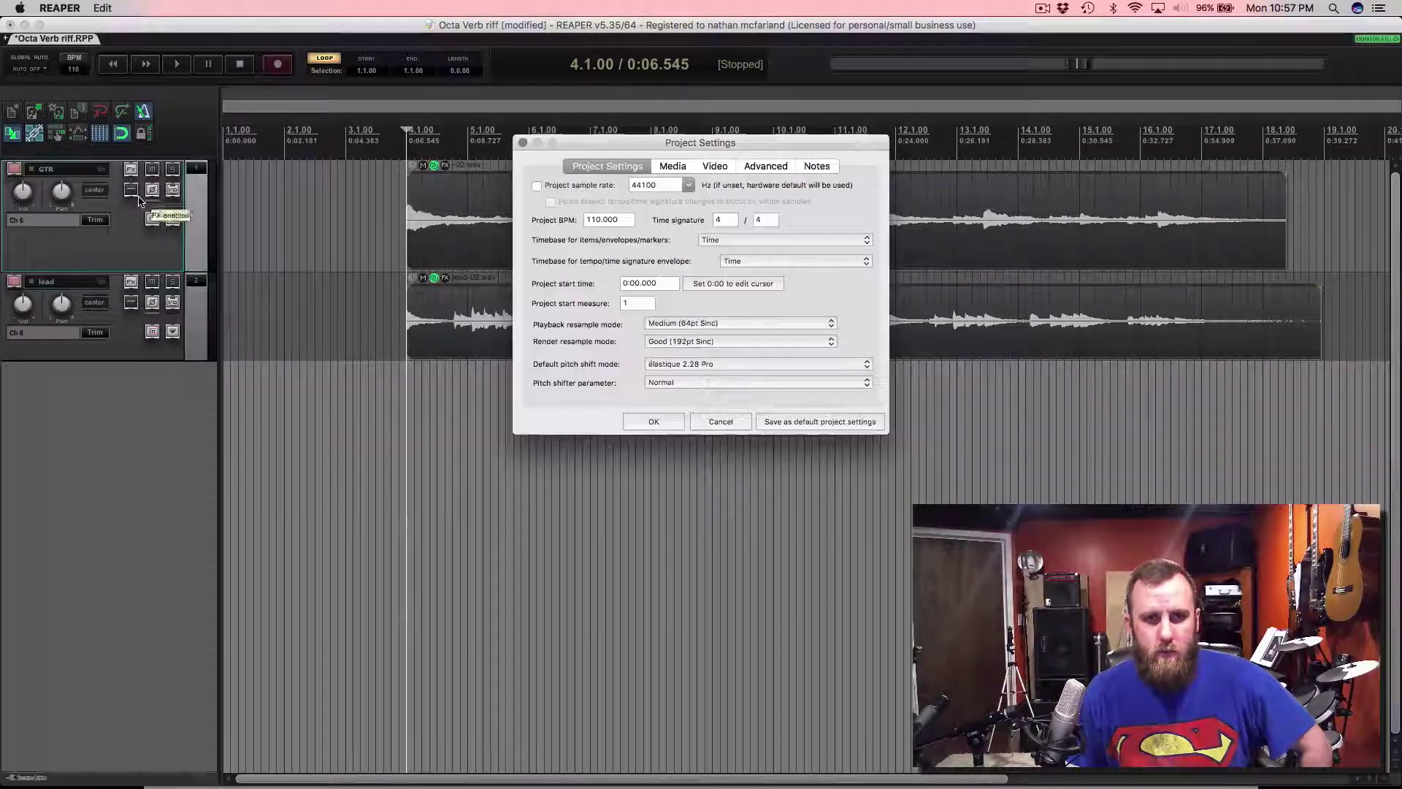
left_click(713, 239)
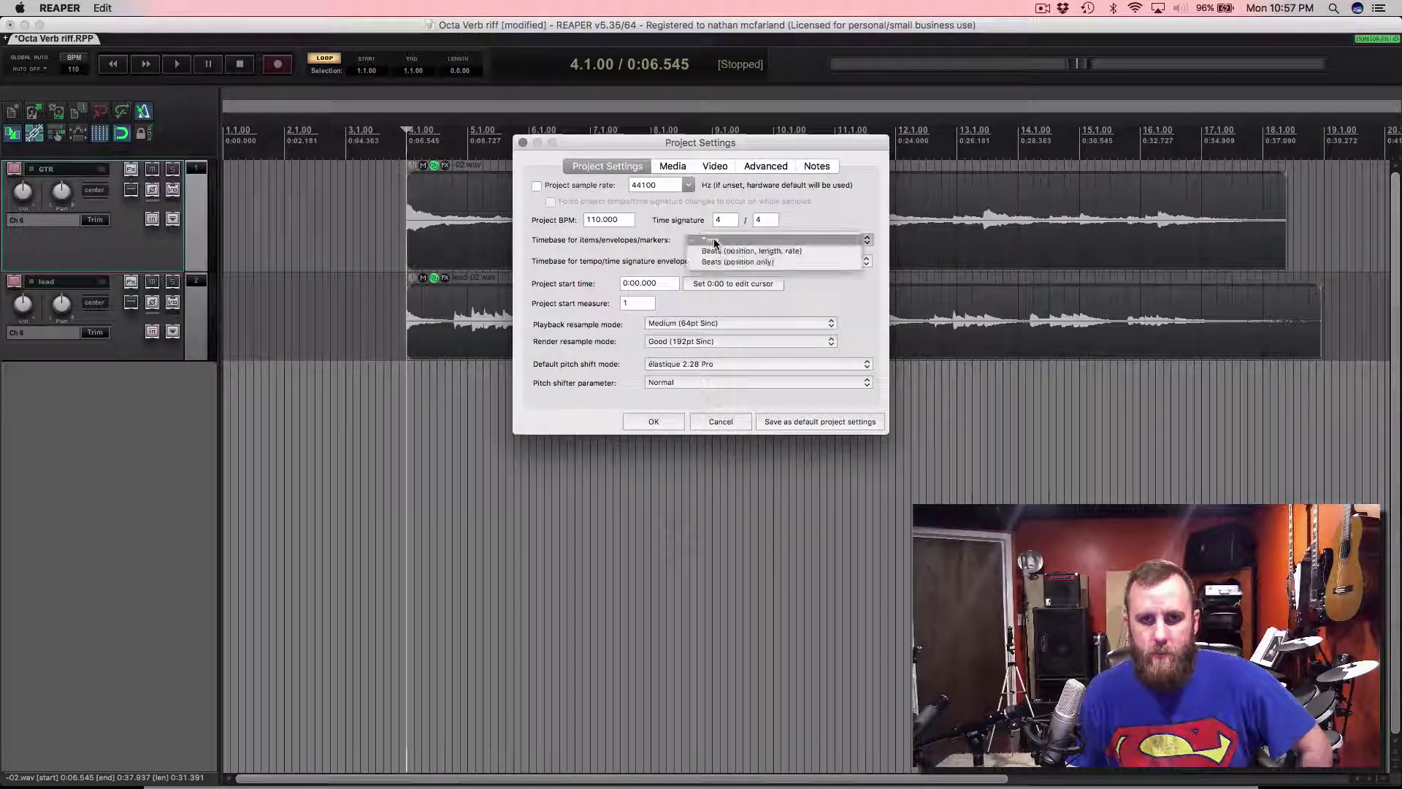
left_click(728, 252)
left_click(752, 260)
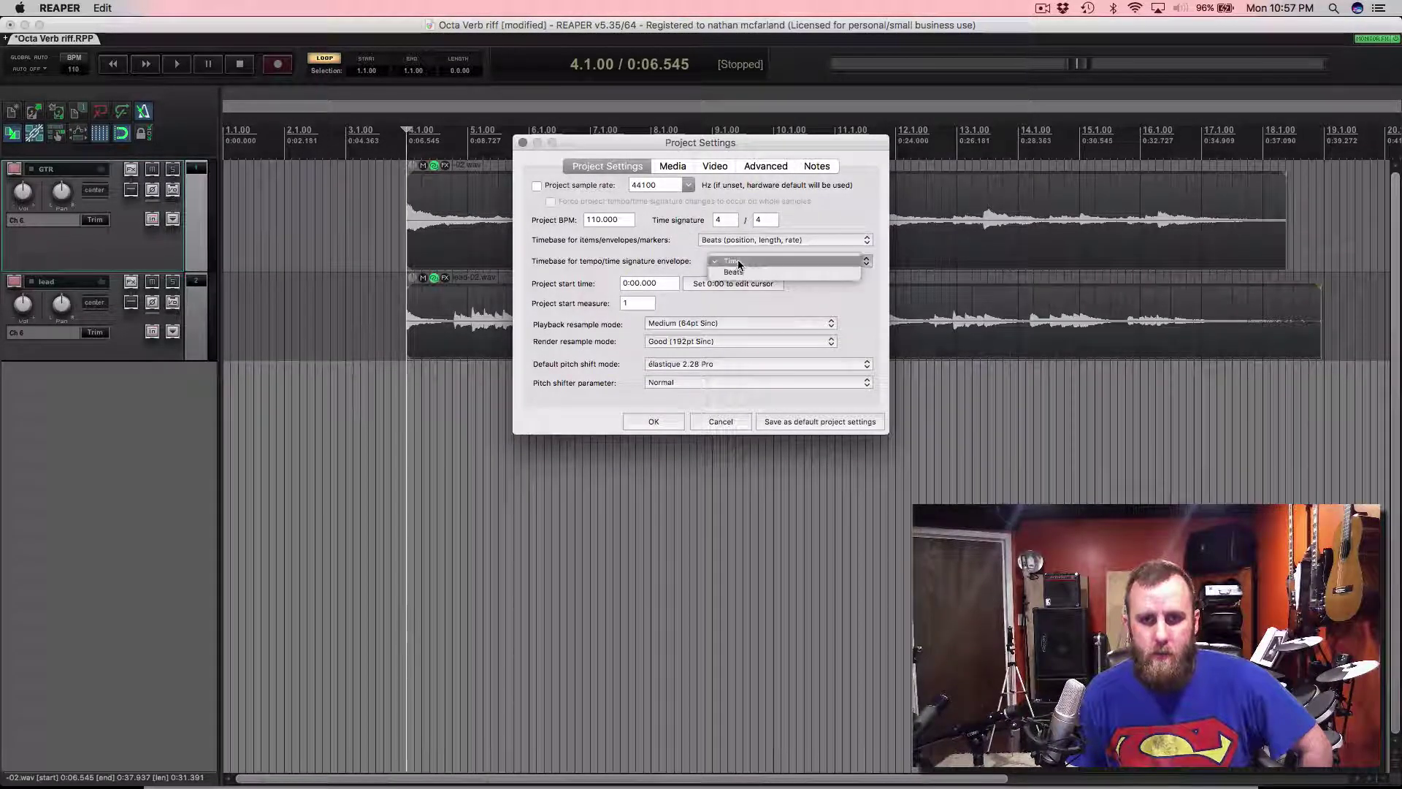
left_click(753, 270)
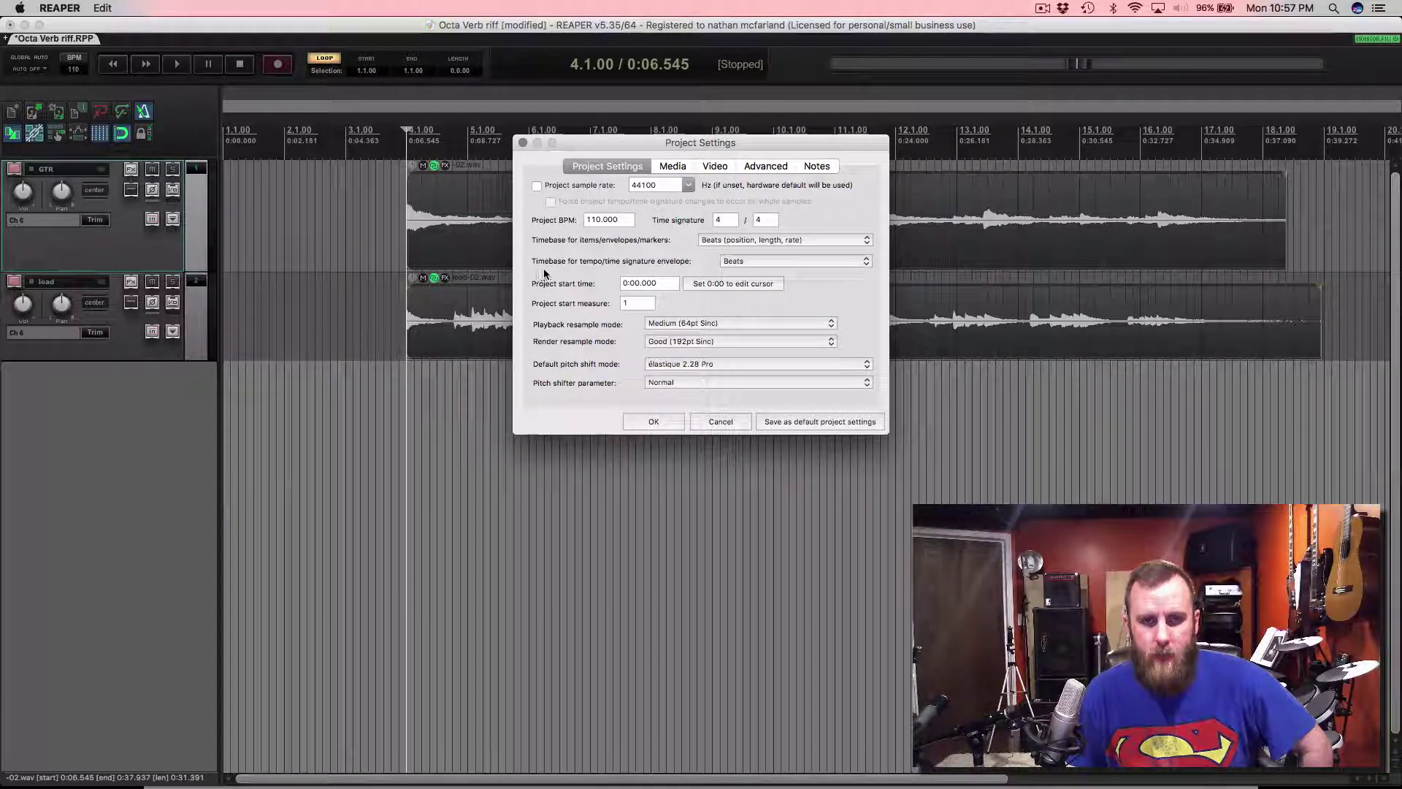
left_click(653, 421)
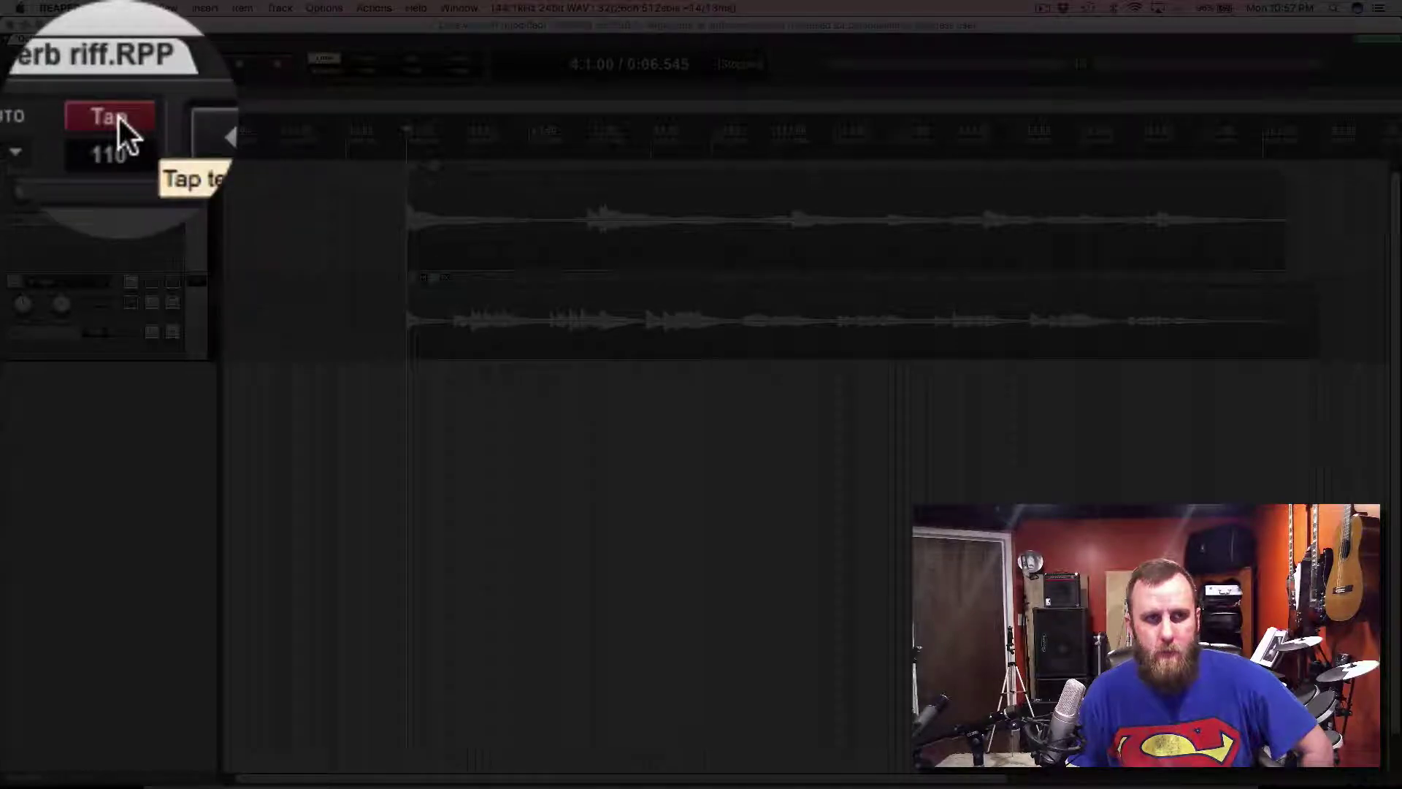
scroll(118, 116, "up", 4)
scroll(117, 116, "down", 1)
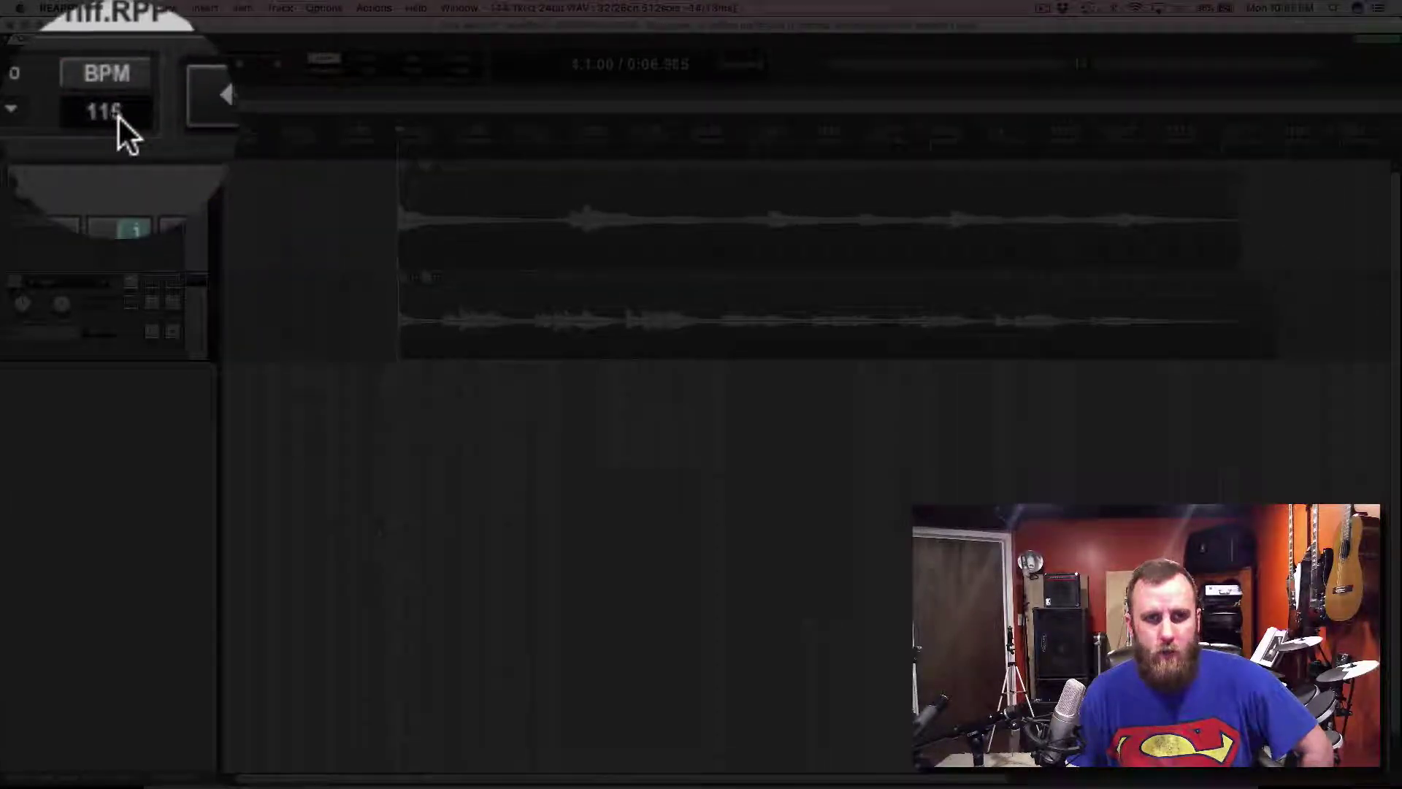
scroll(117, 115, "down", 8)
scroll(117, 115, "down", 9)
scroll(118, 115, "down", 6)
scroll(118, 116, "up", 8)
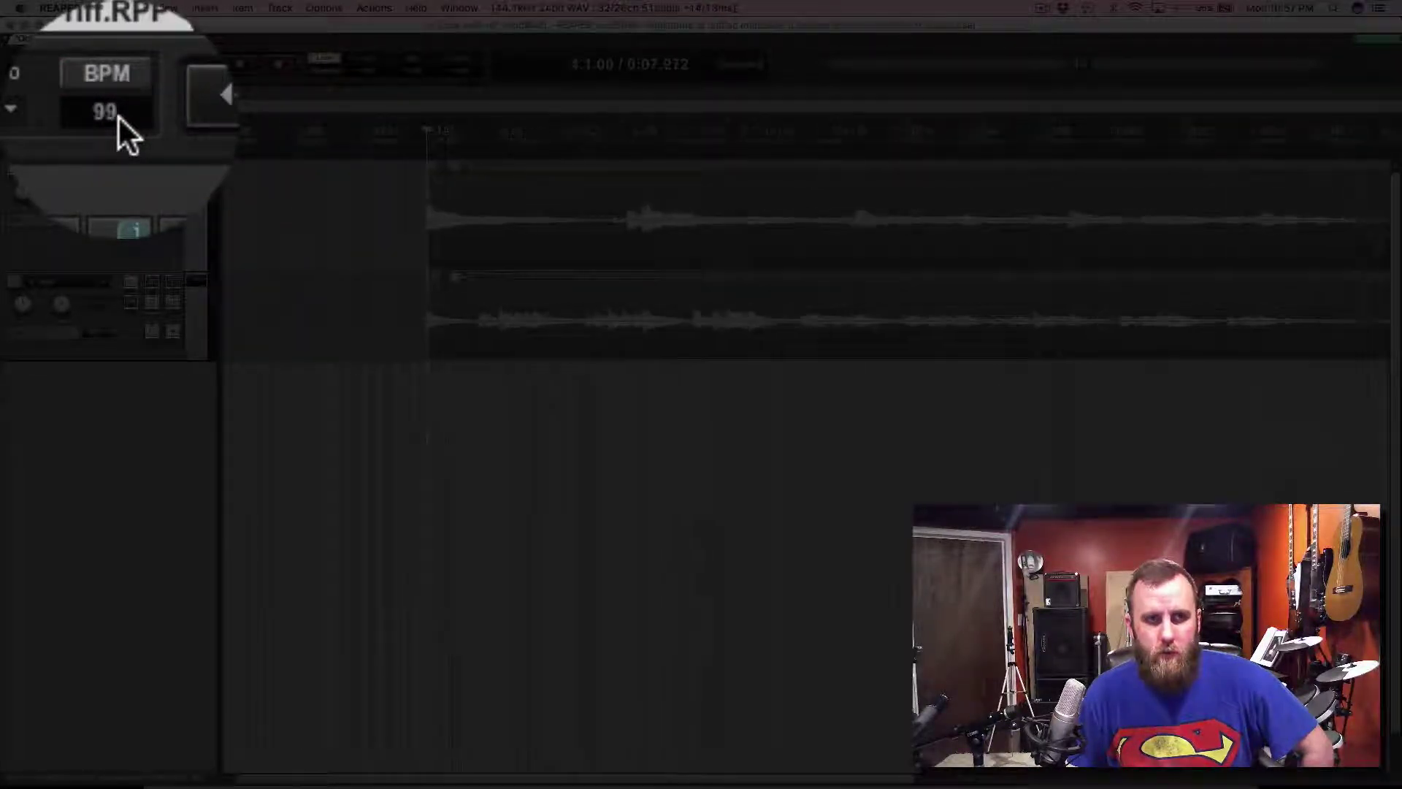
scroll(118, 115, "up", 9)
scroll(118, 115, "up", 10)
scroll(117, 115, "up", 9)
scroll(117, 115, "down", 5)
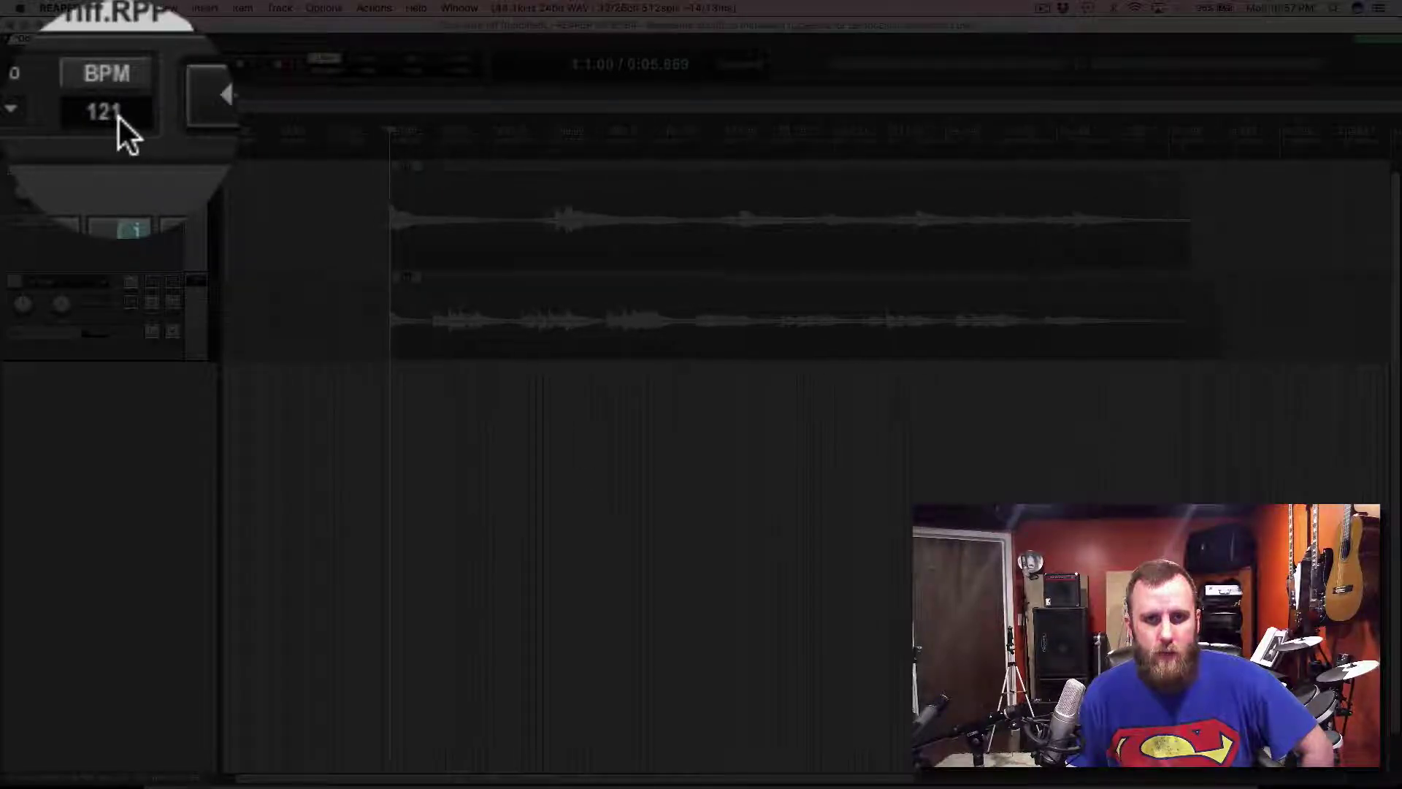
scroll(117, 114, "down", 13)
scroll(118, 115, "down", 5)
scroll(118, 114, "up", 4)
scroll(117, 116, "up", 7)
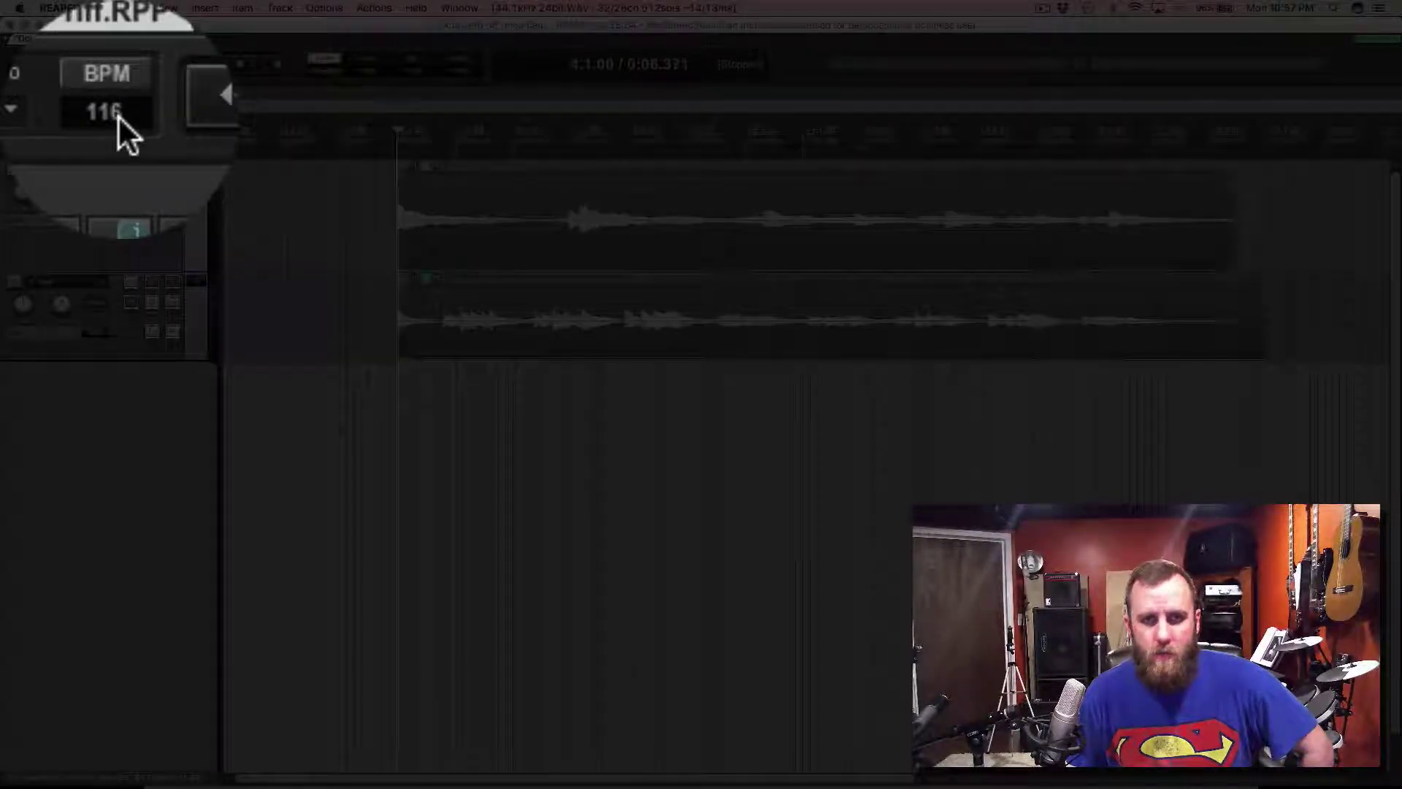
scroll(117, 115, "down", 8)
scroll(118, 115, "up", 8)
scroll(117, 116, "up", 6)
scroll(77, 75, "down", 3)
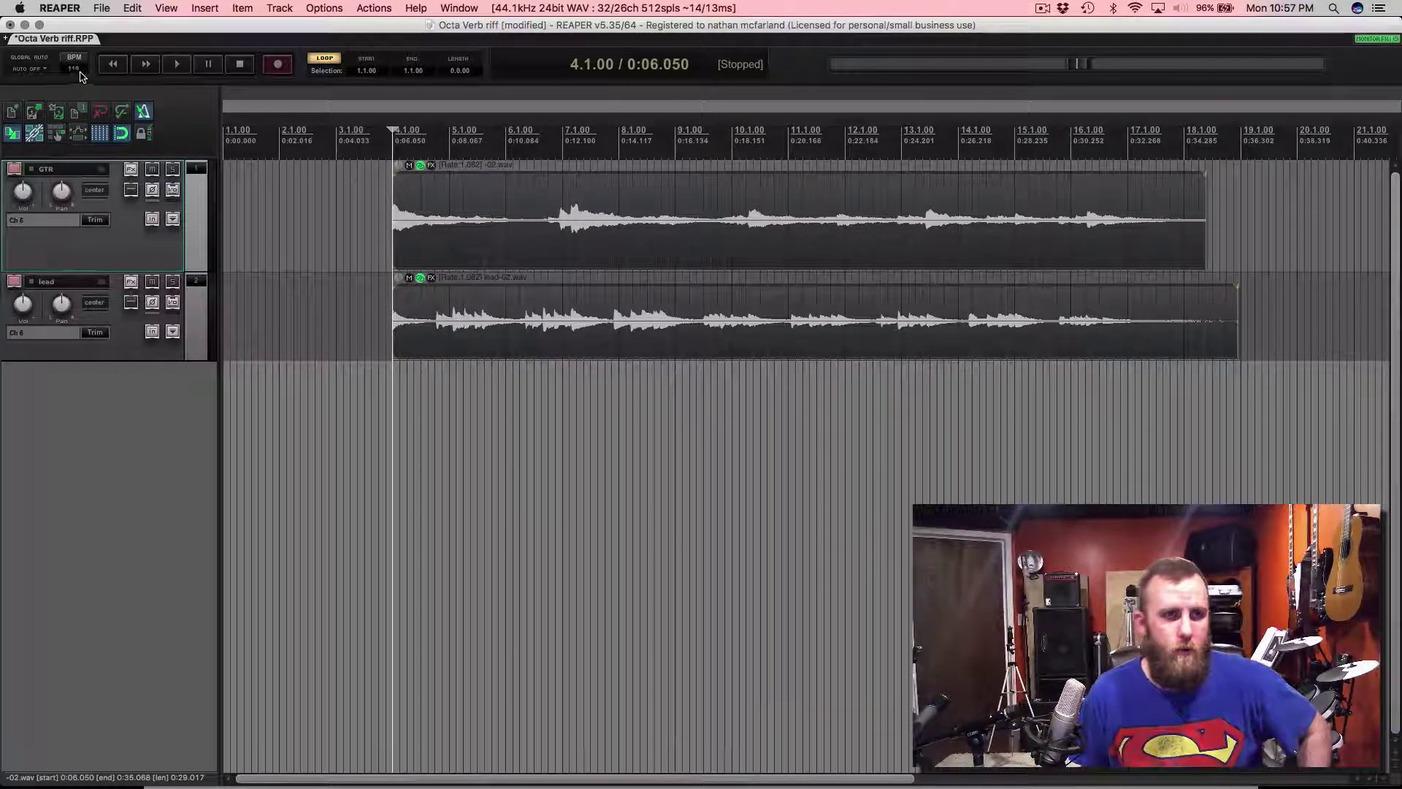
Set the project tempo to 120 BPM and play the riff against the grid
double_click(76, 75)
type("140")
key("Return")
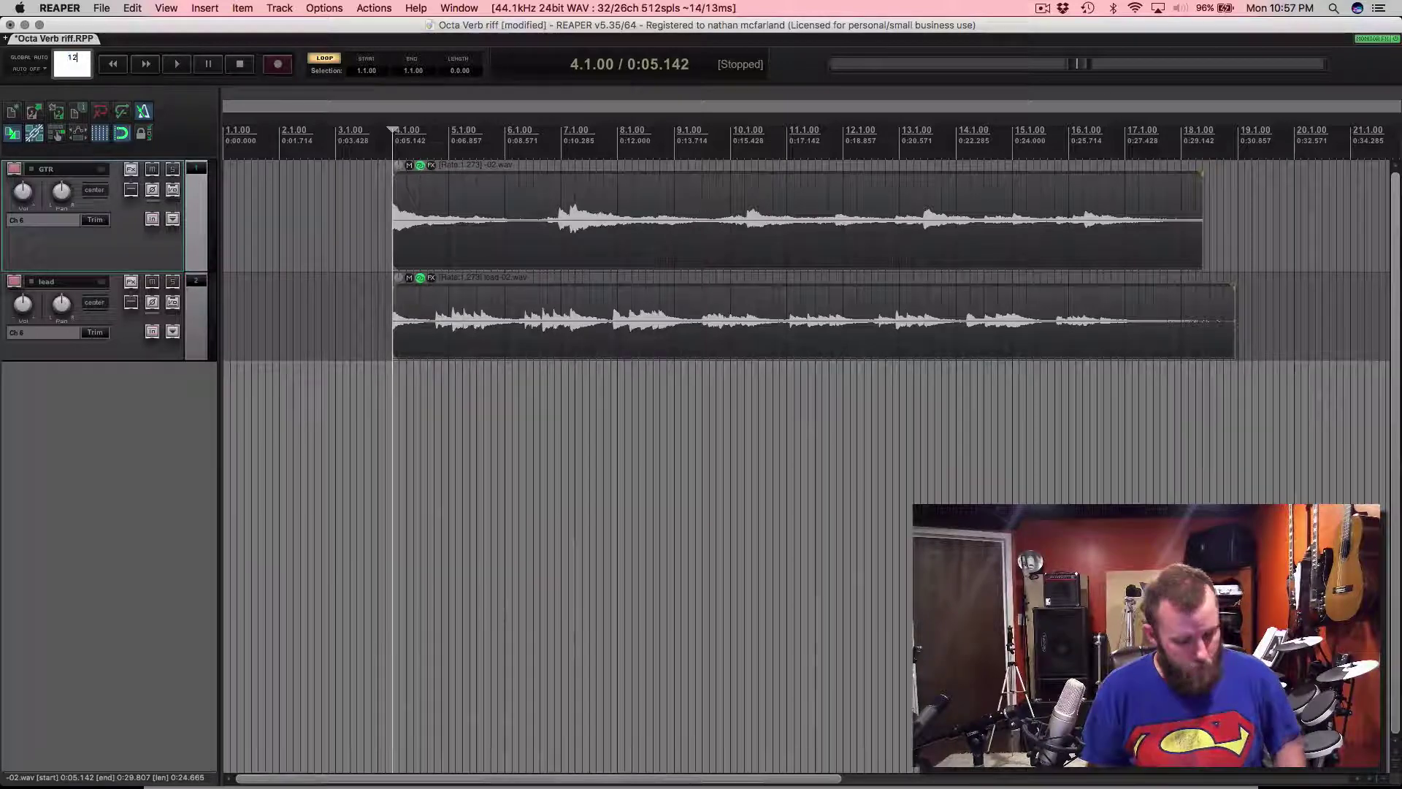
type("0")
key("Return")
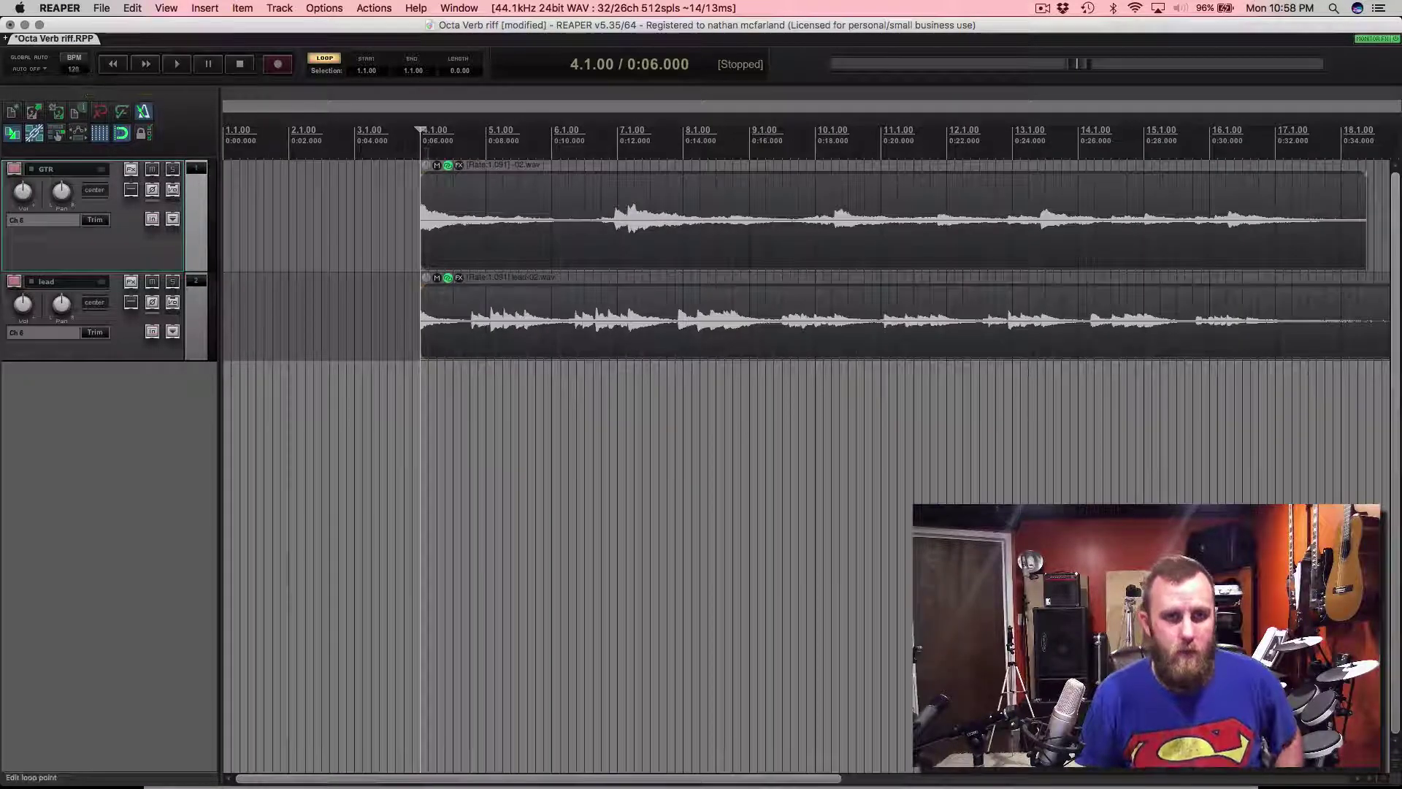
key("space")
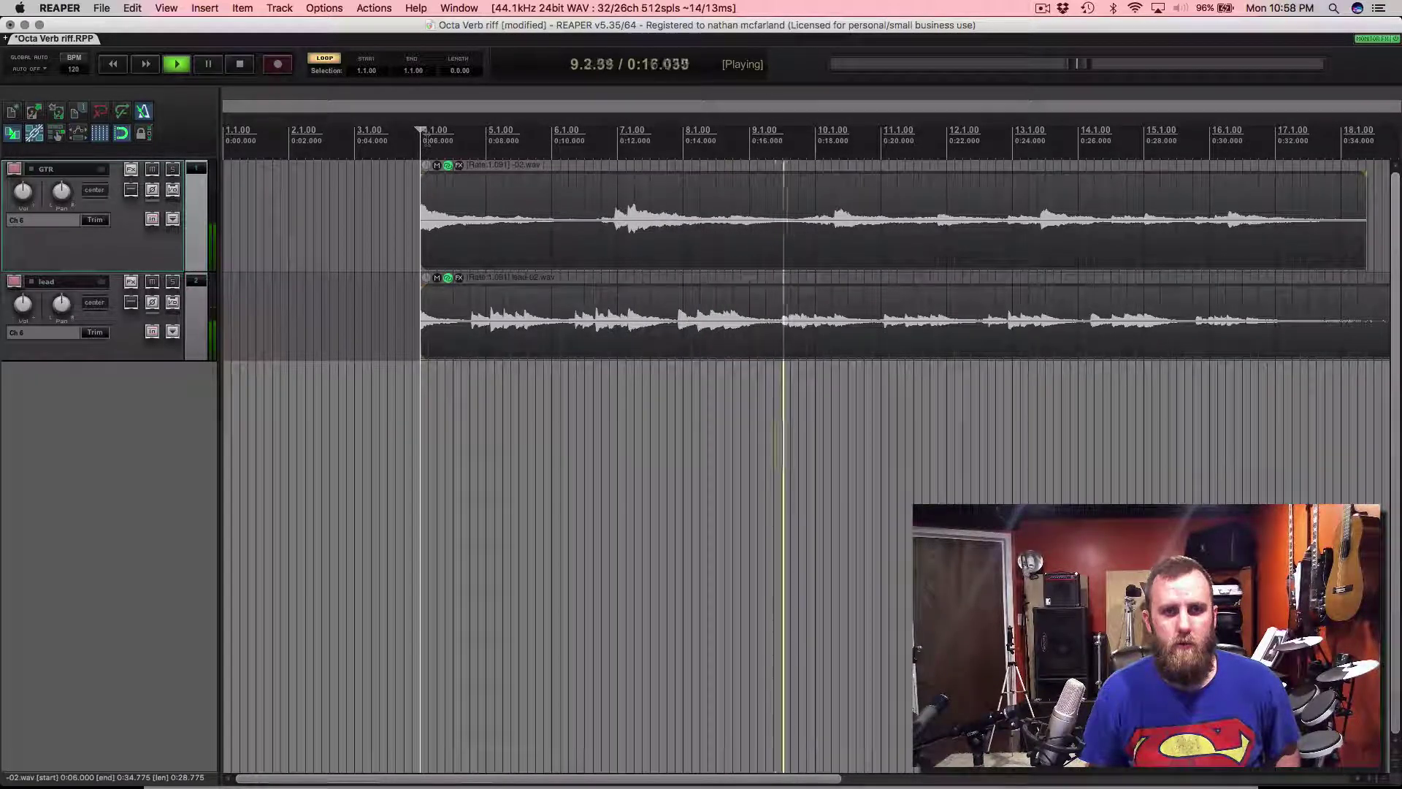
scroll(421, 139, "right", 3)
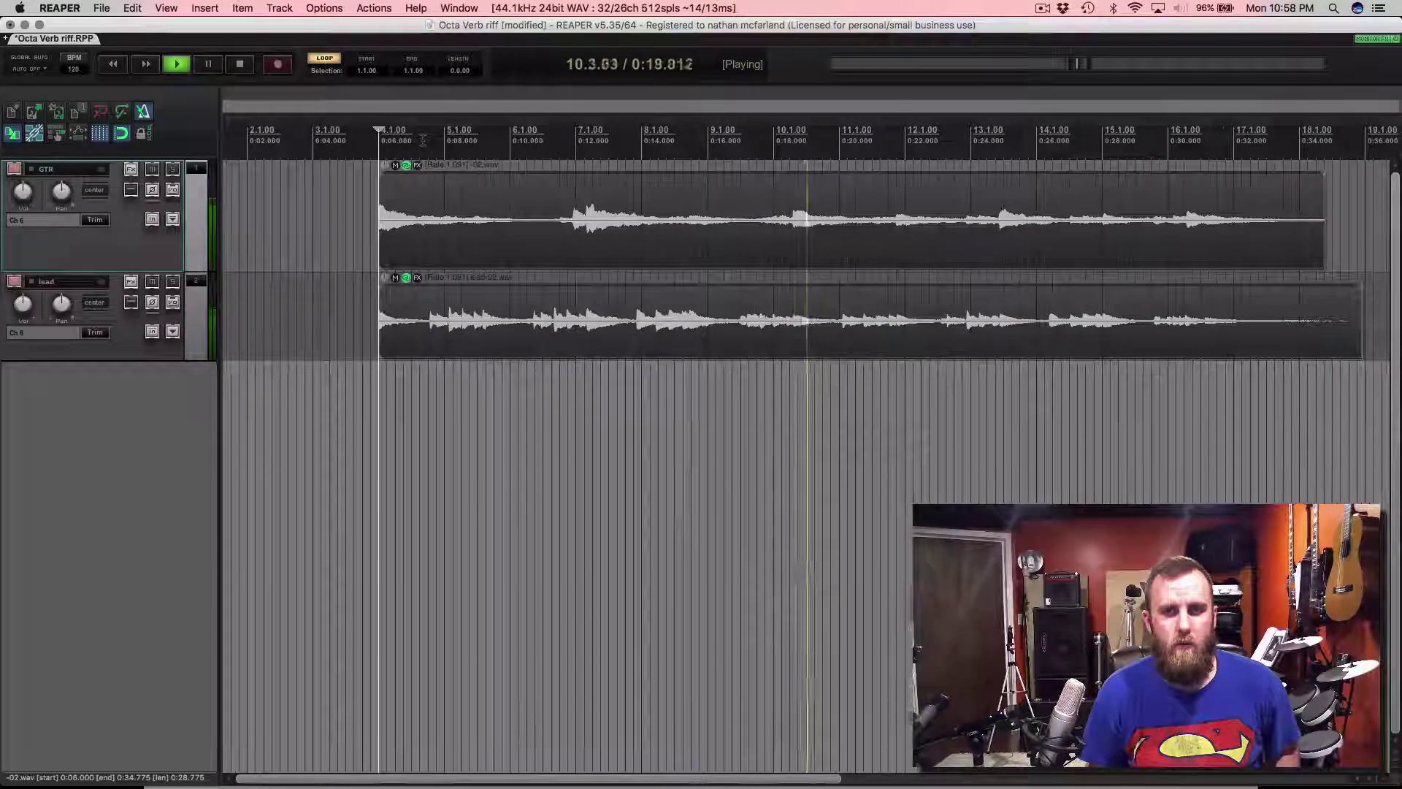
Set the tempo to 80 BPM and audition the stretched riff, then stop
key("space")
left_click(73, 69)
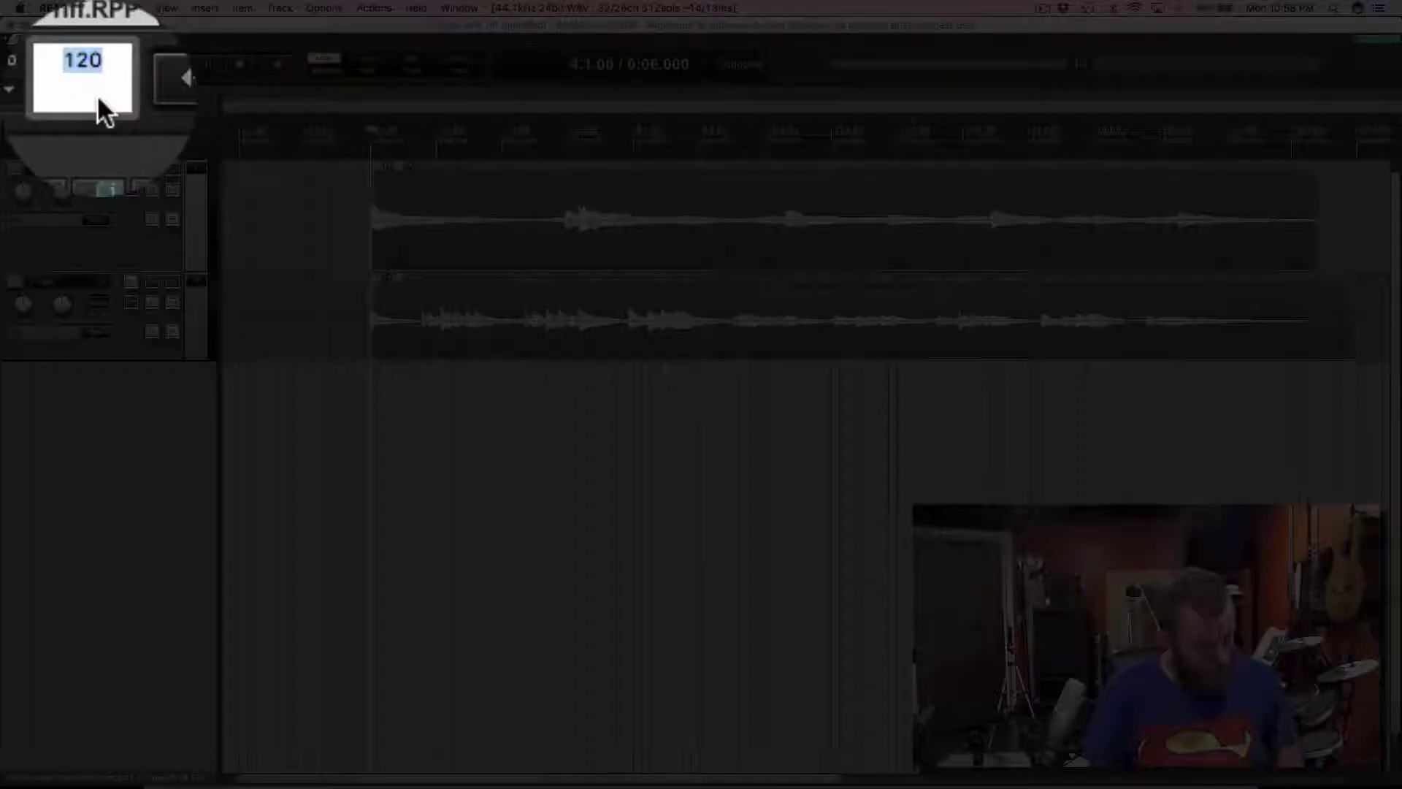
type("80")
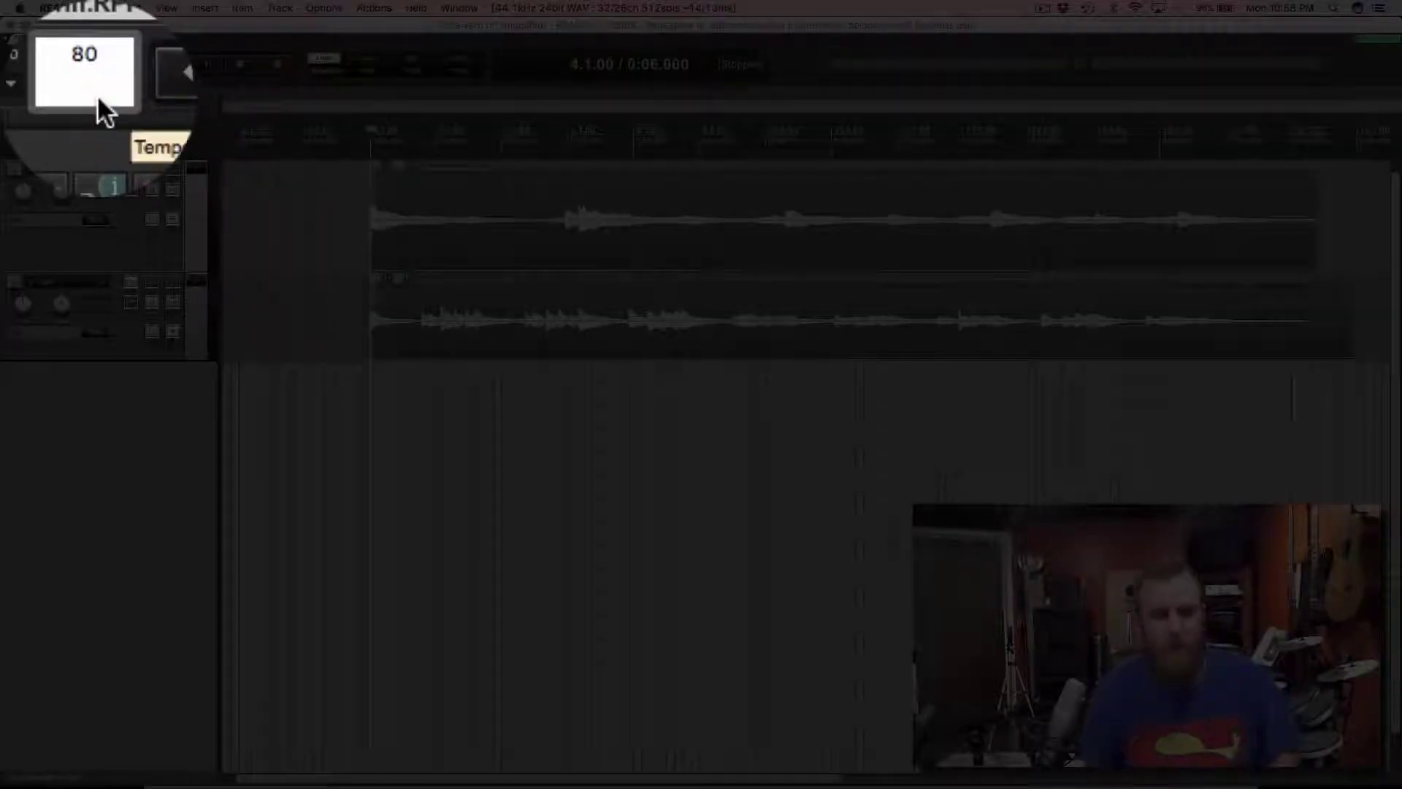
key("Return")
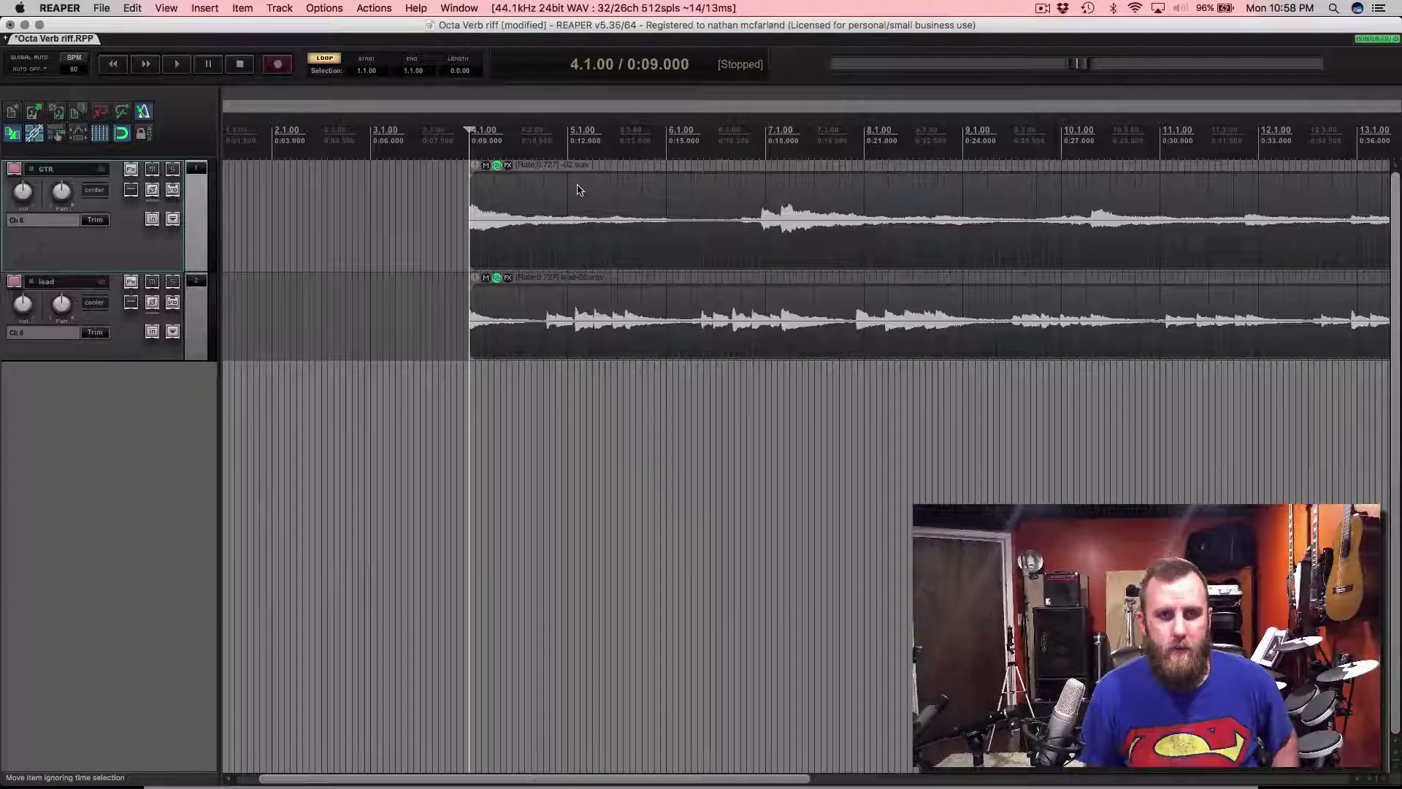
key("space")
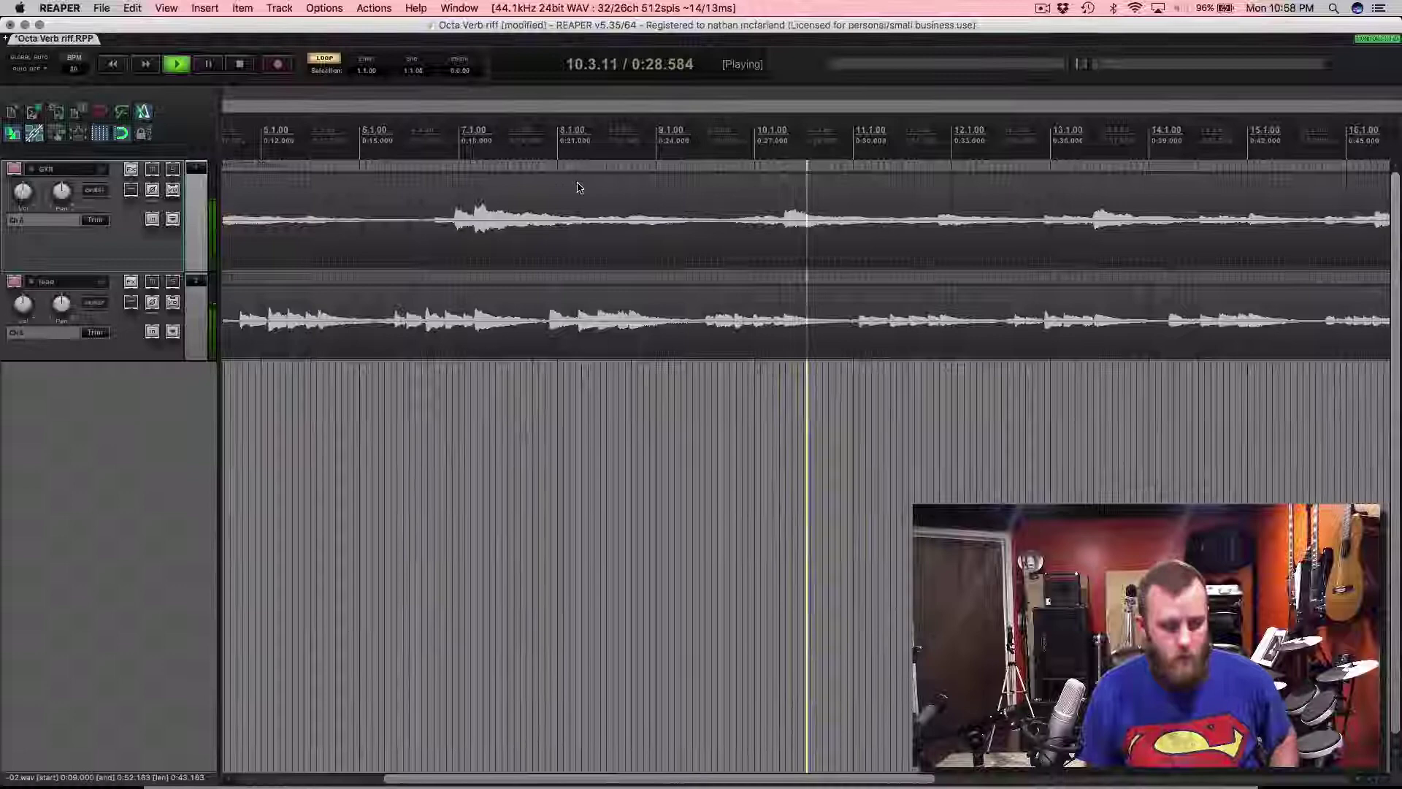
key("space")
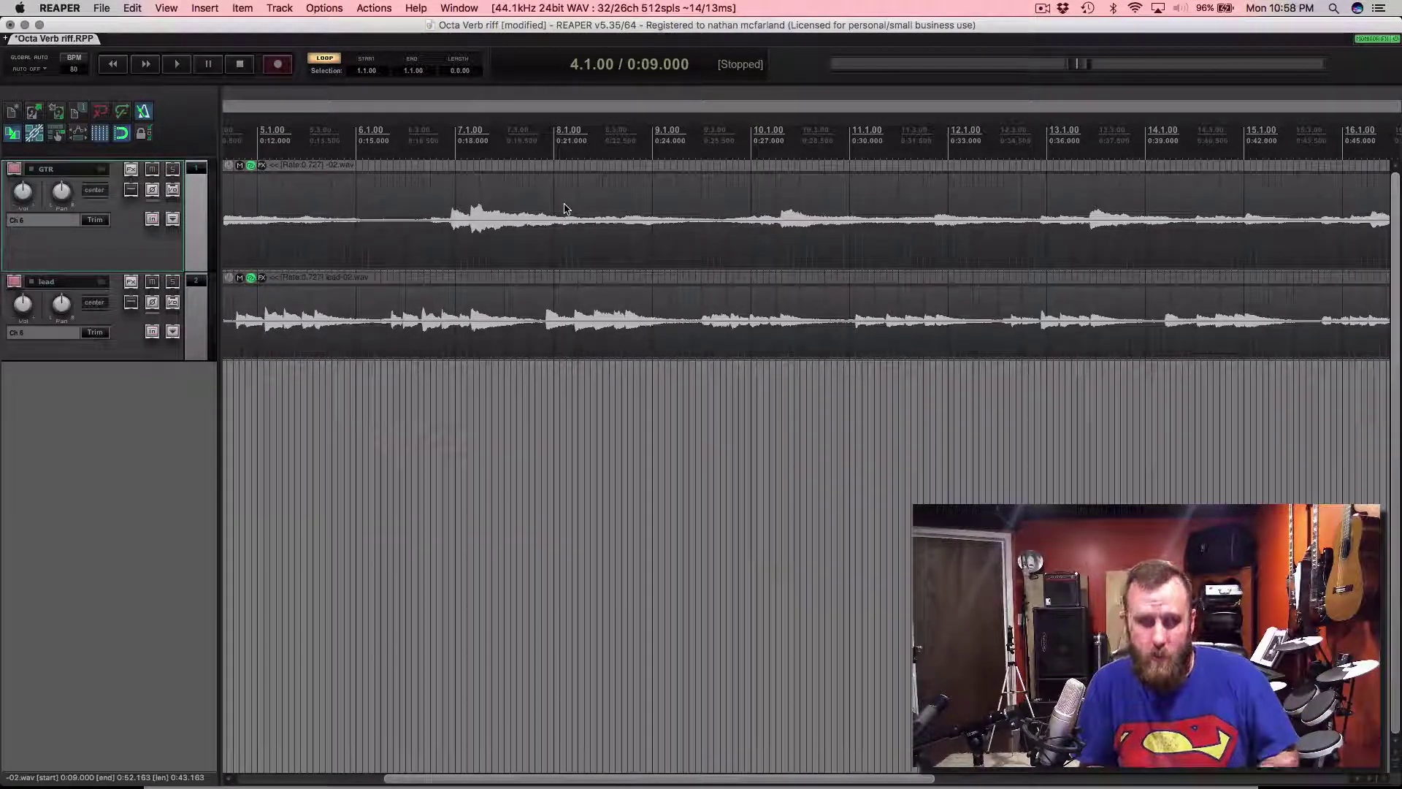
scroll(565, 204, "down", 2)
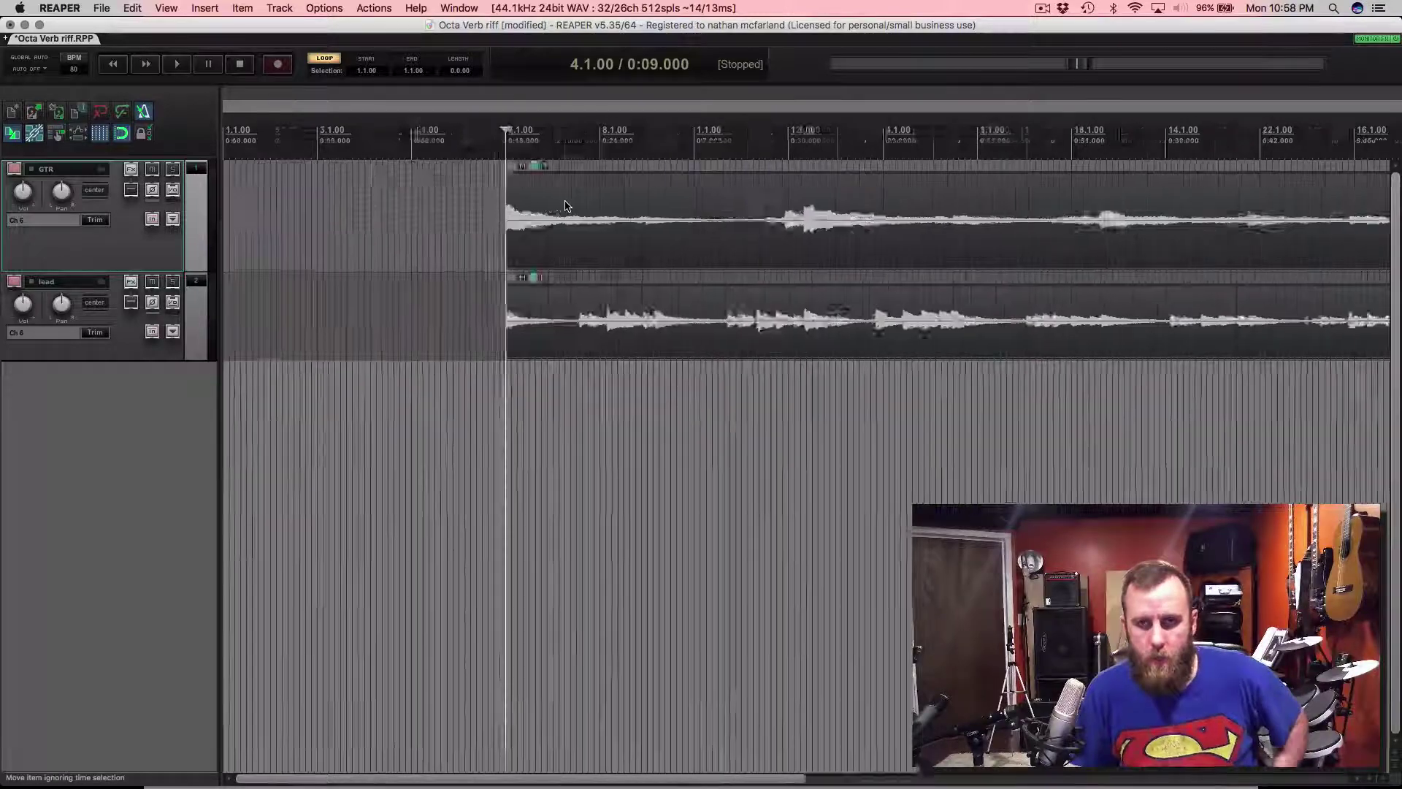
scroll(565, 205, "down", 2)
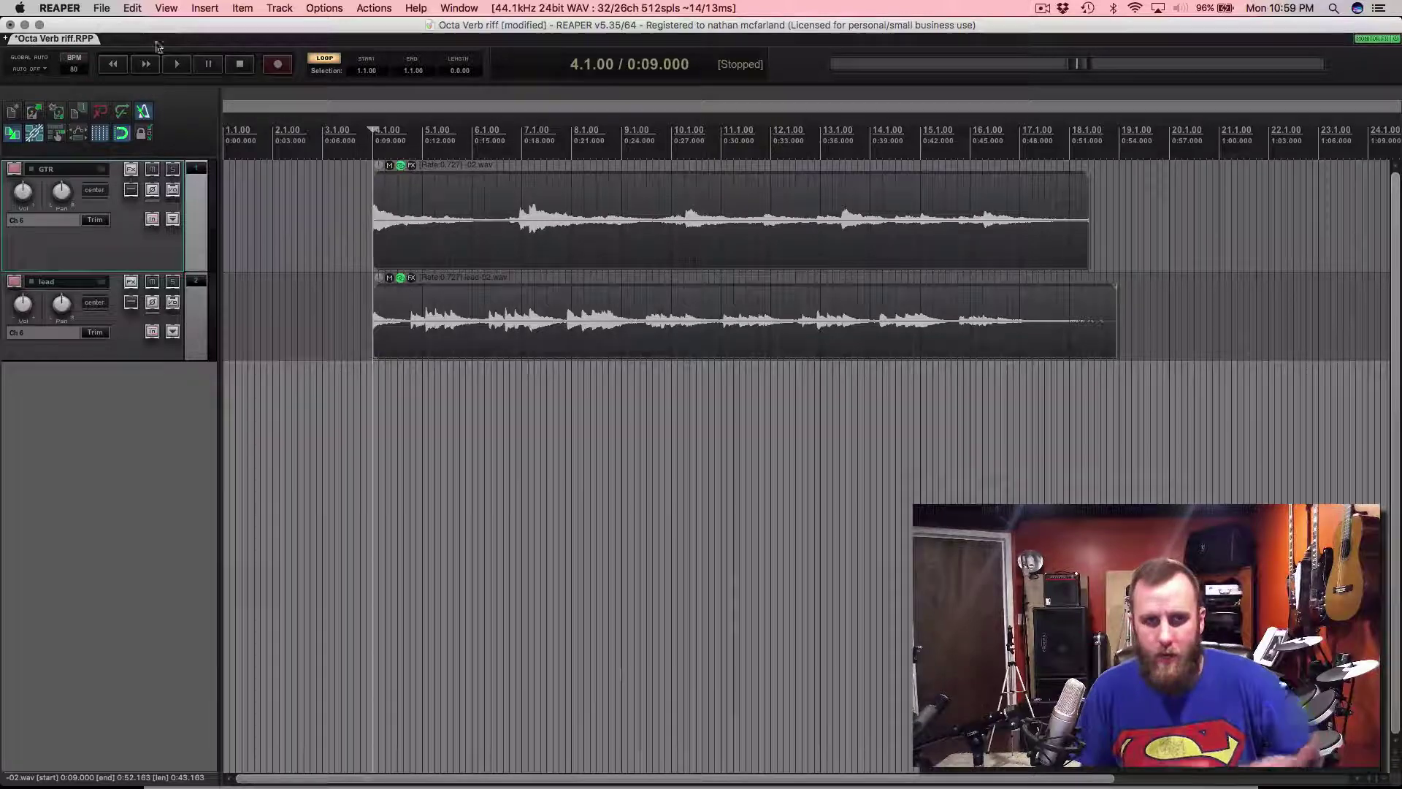
Set the tempo to 120 then 110 BPM and play the riff to check it
left_click(81, 70)
type("120")
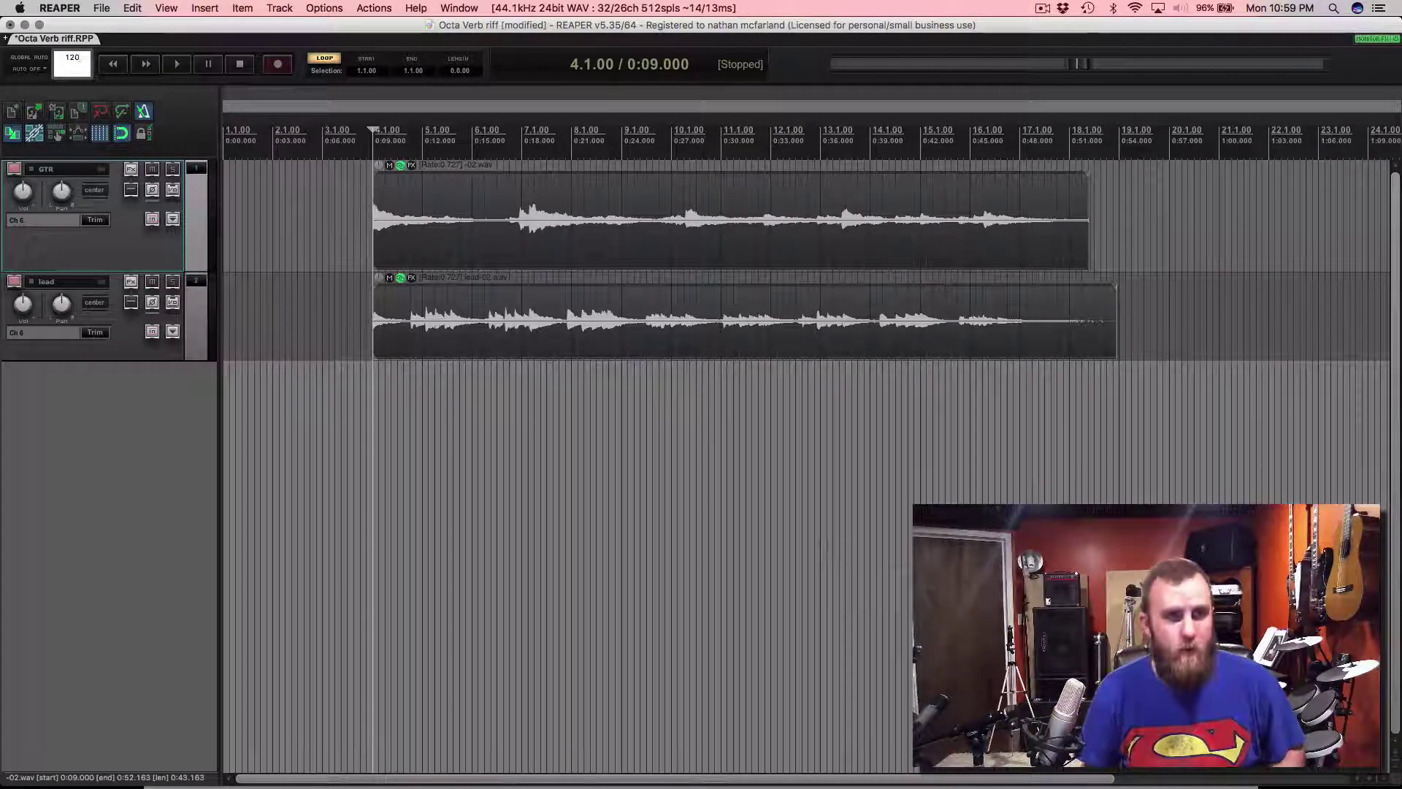
key("Return")
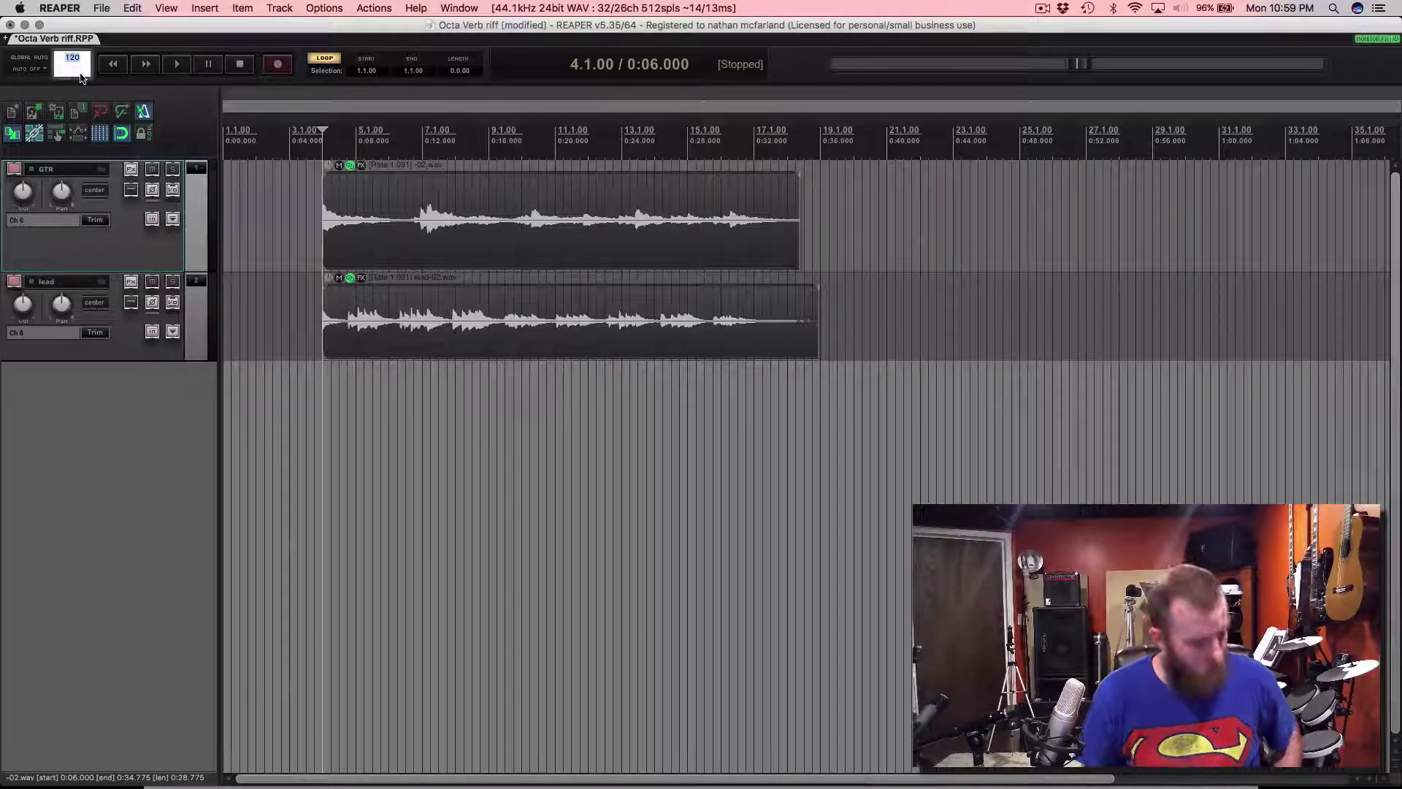
type("1")
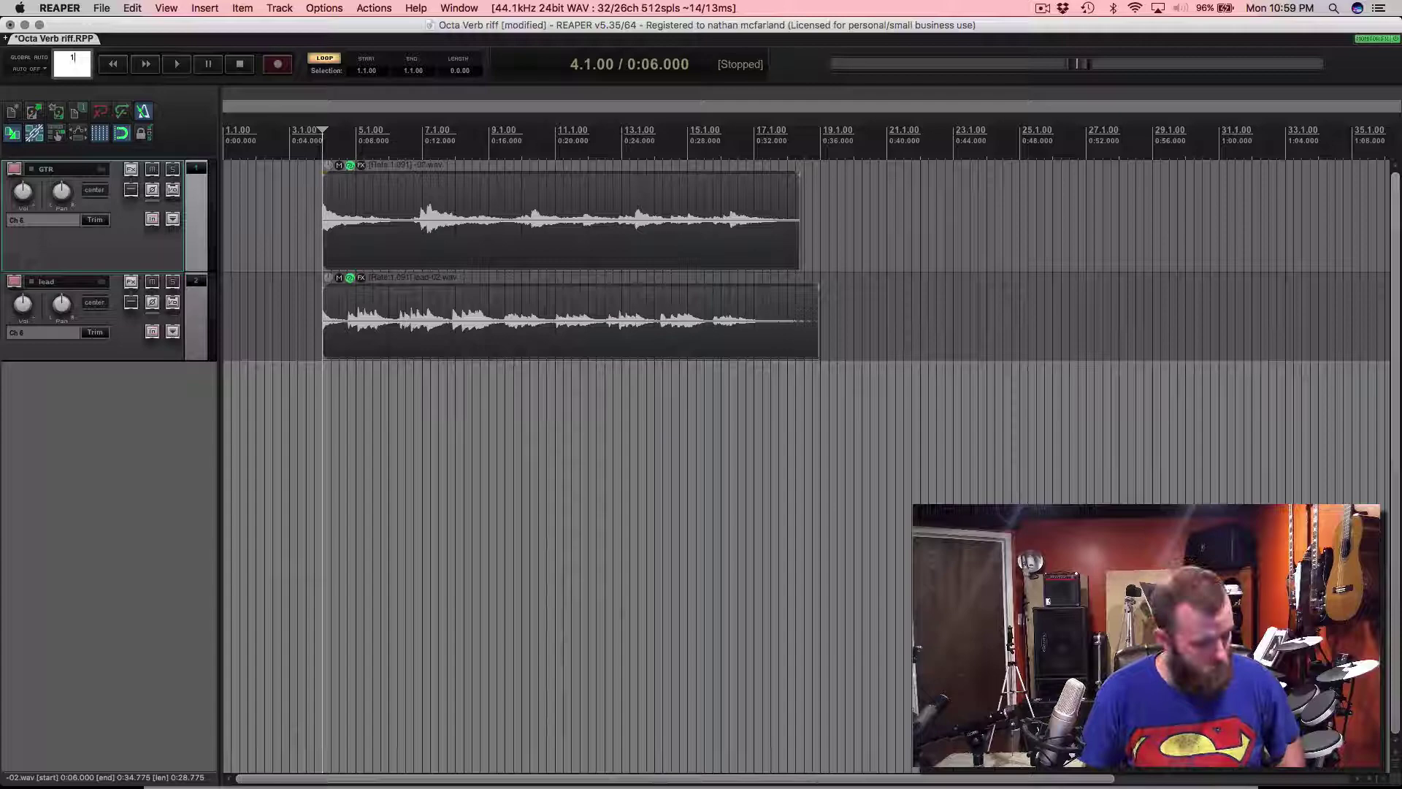
type("10")
key("Return")
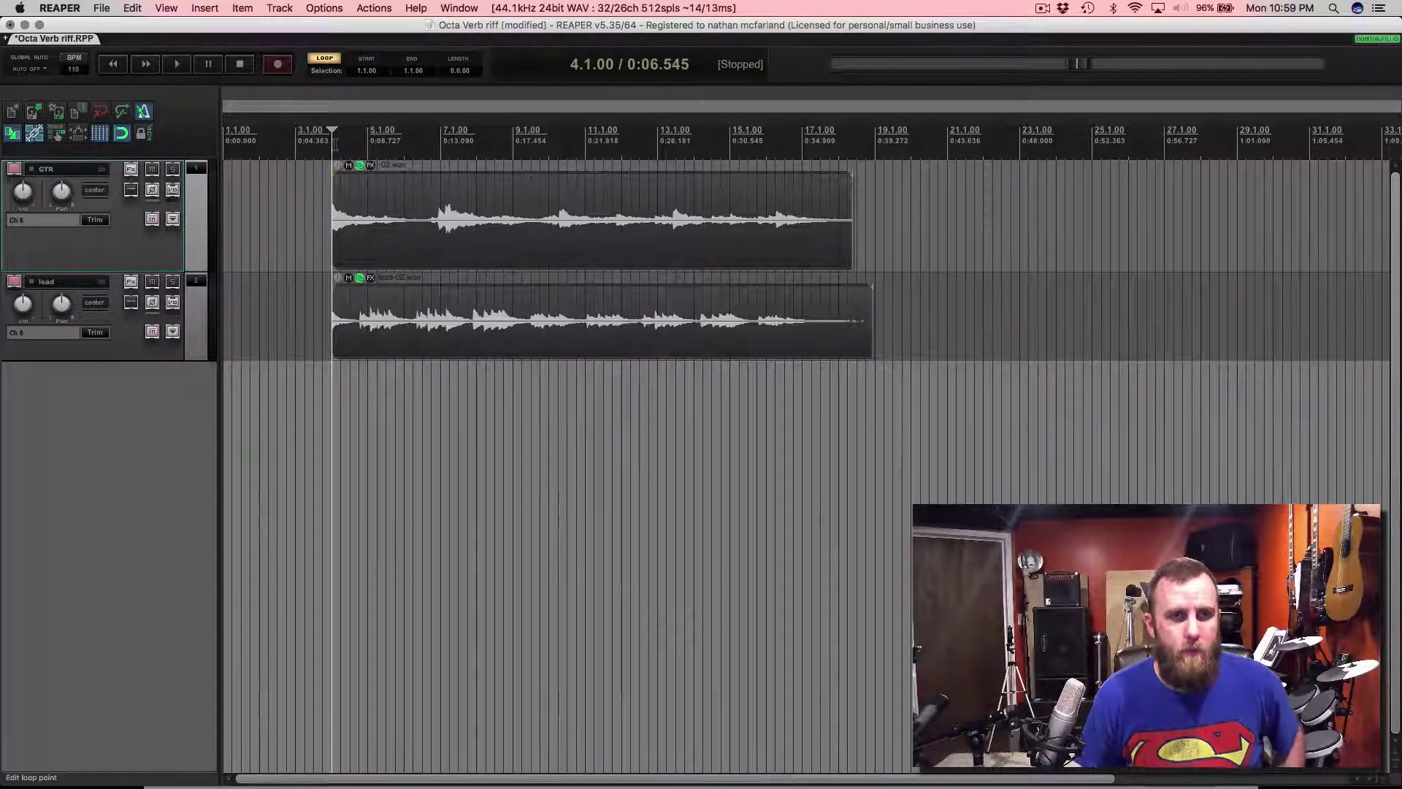
key("space")
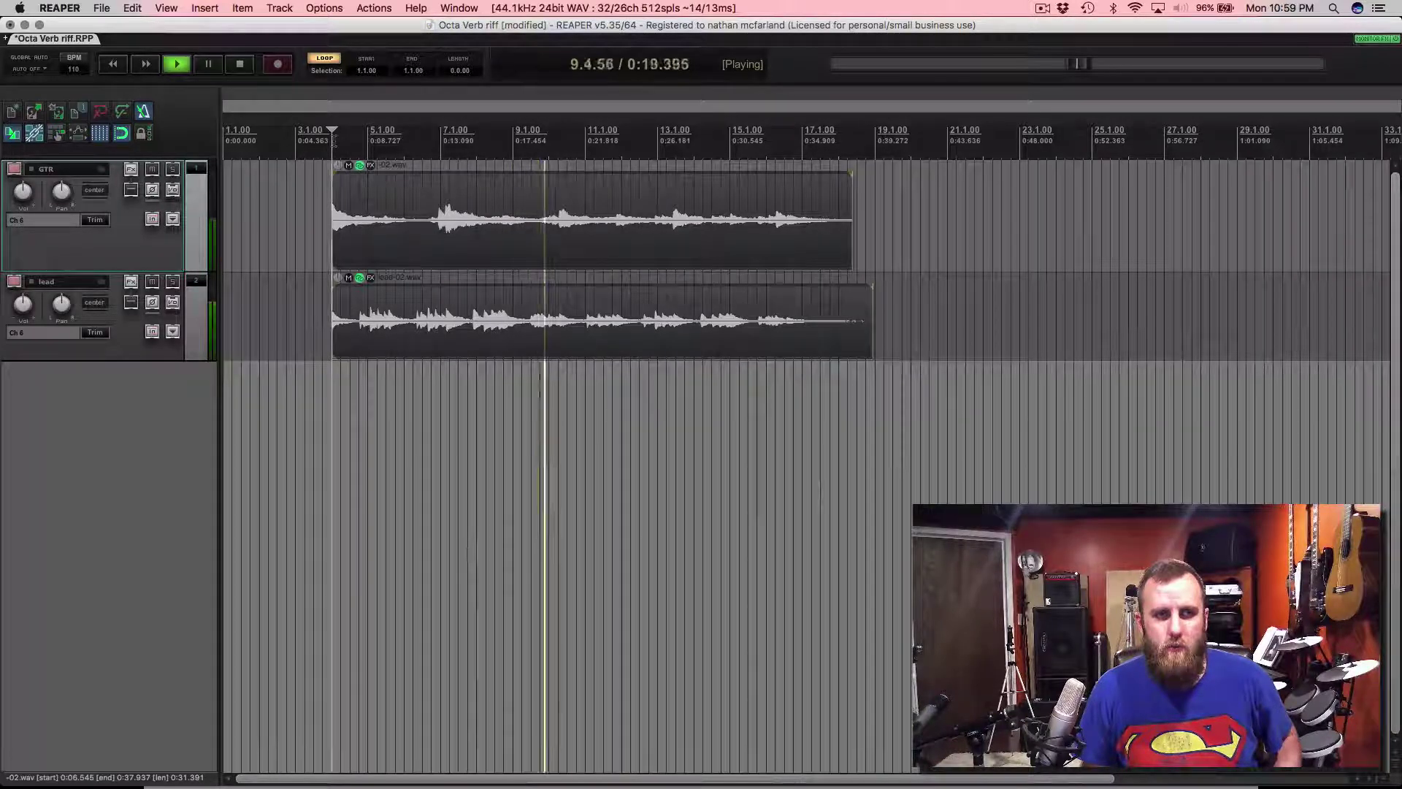
key("space")
In Project Settings switch the items timebase to Time and apply
left_click(102, 8)
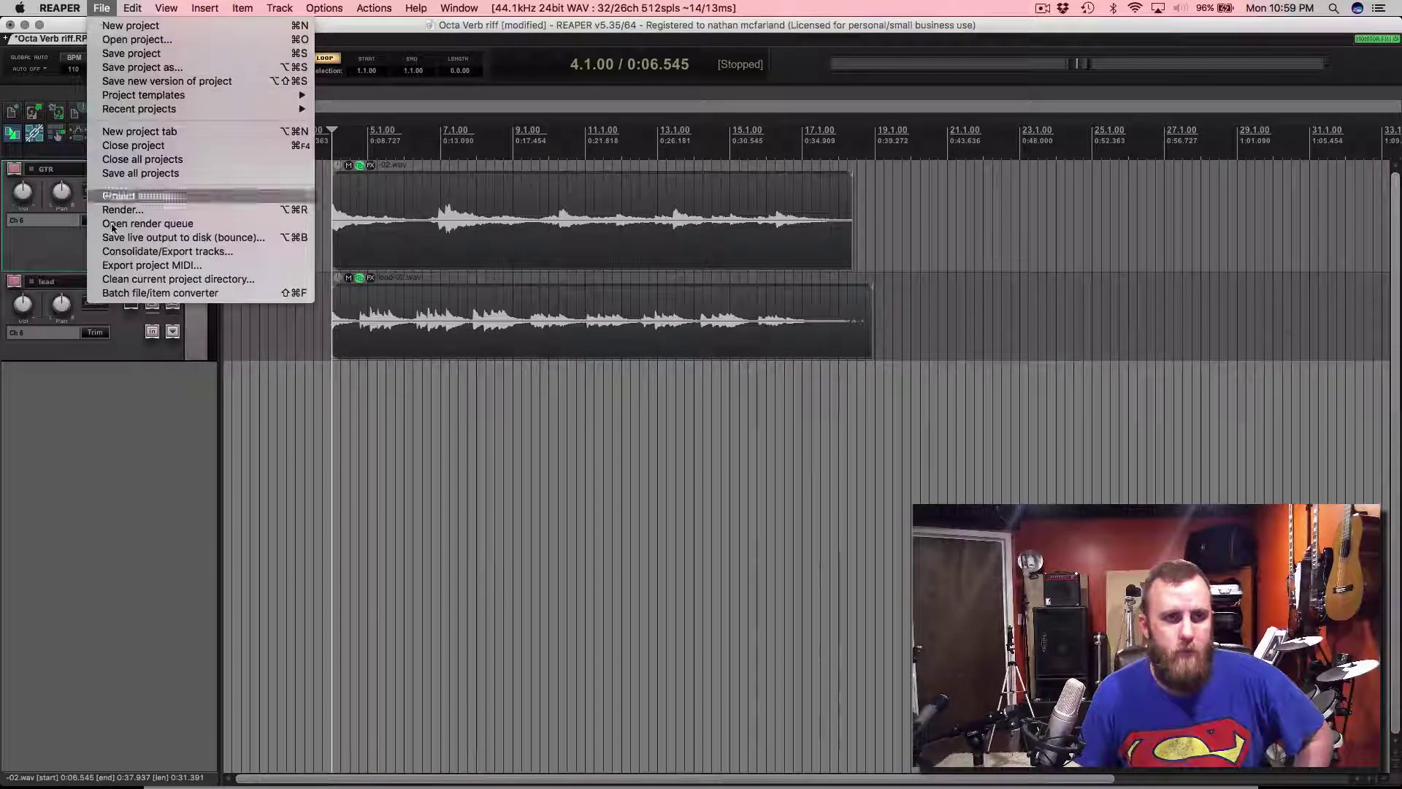
left_click(114, 197)
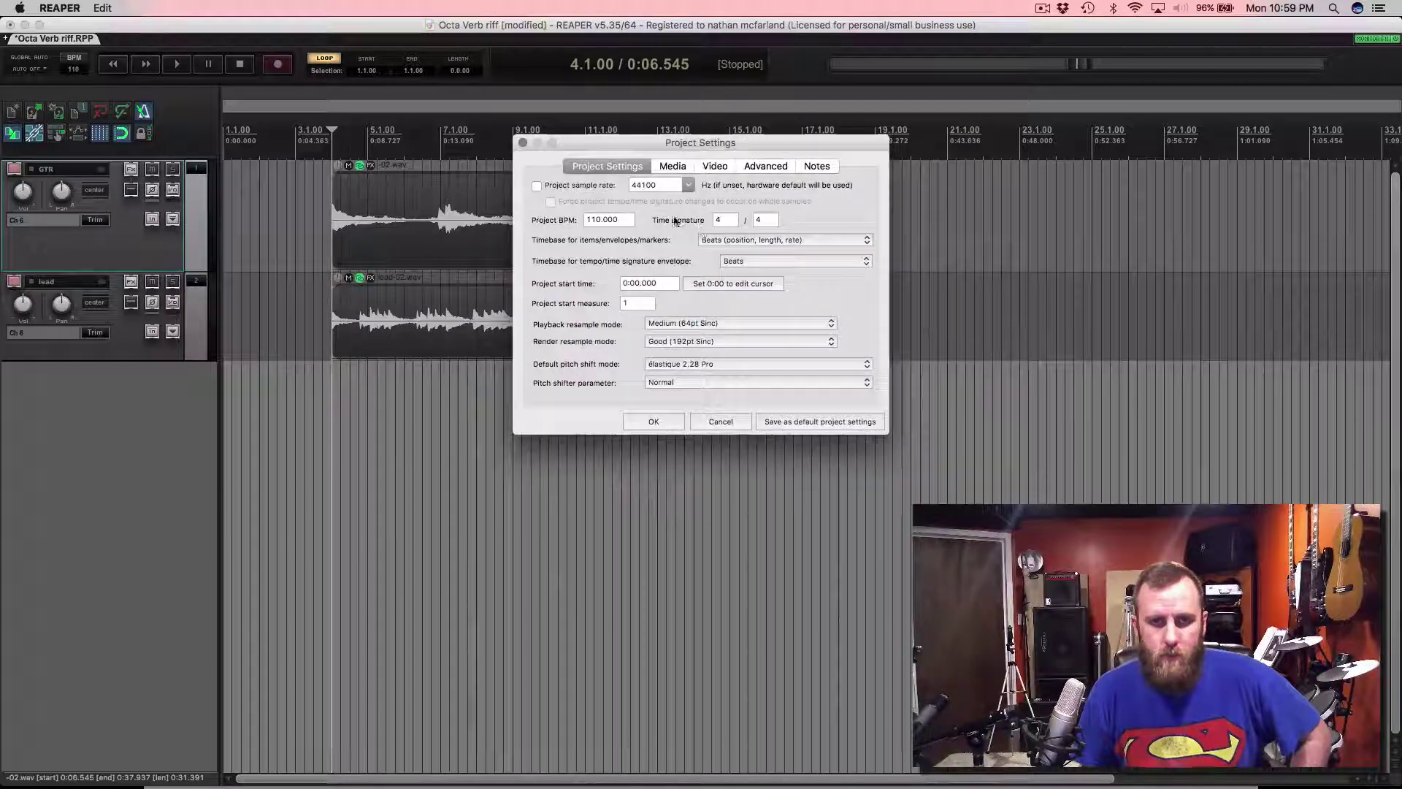
left_click(757, 240)
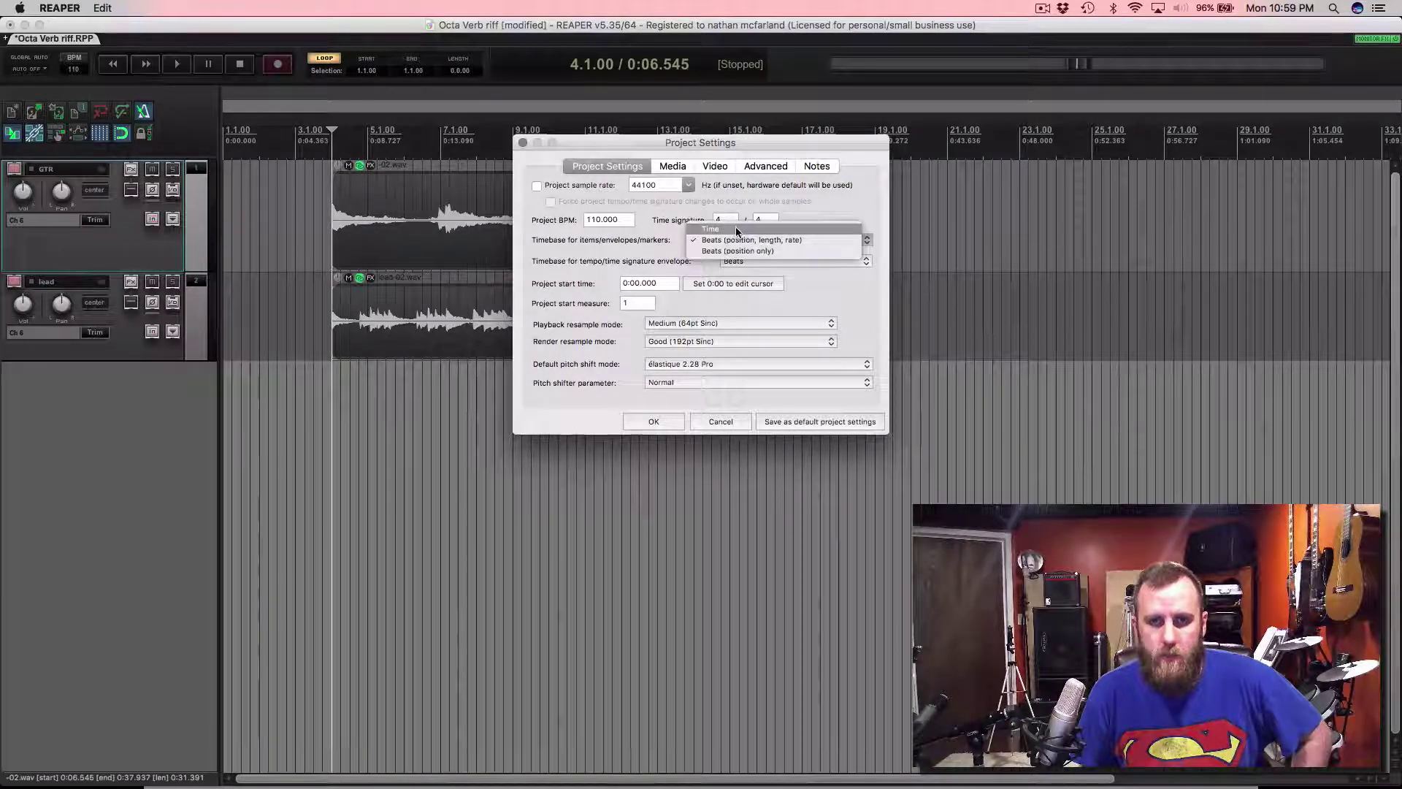
left_click(736, 227)
left_click(760, 263)
type("100")
key("Return")
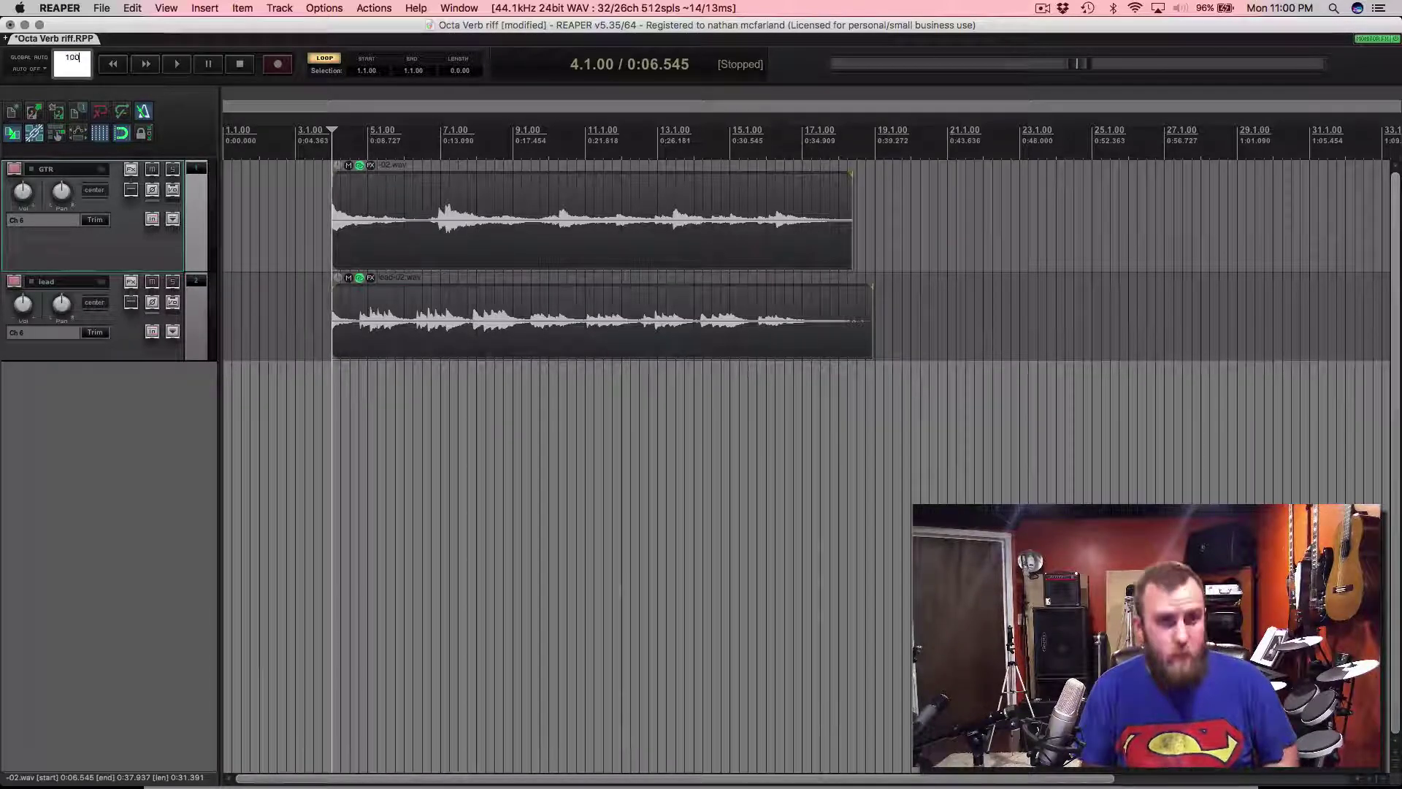
Set the tempo to 100 BPM and drag both items' left edges so they start slightly earlier
key("Return")
scroll(372, 195, "up", 3)
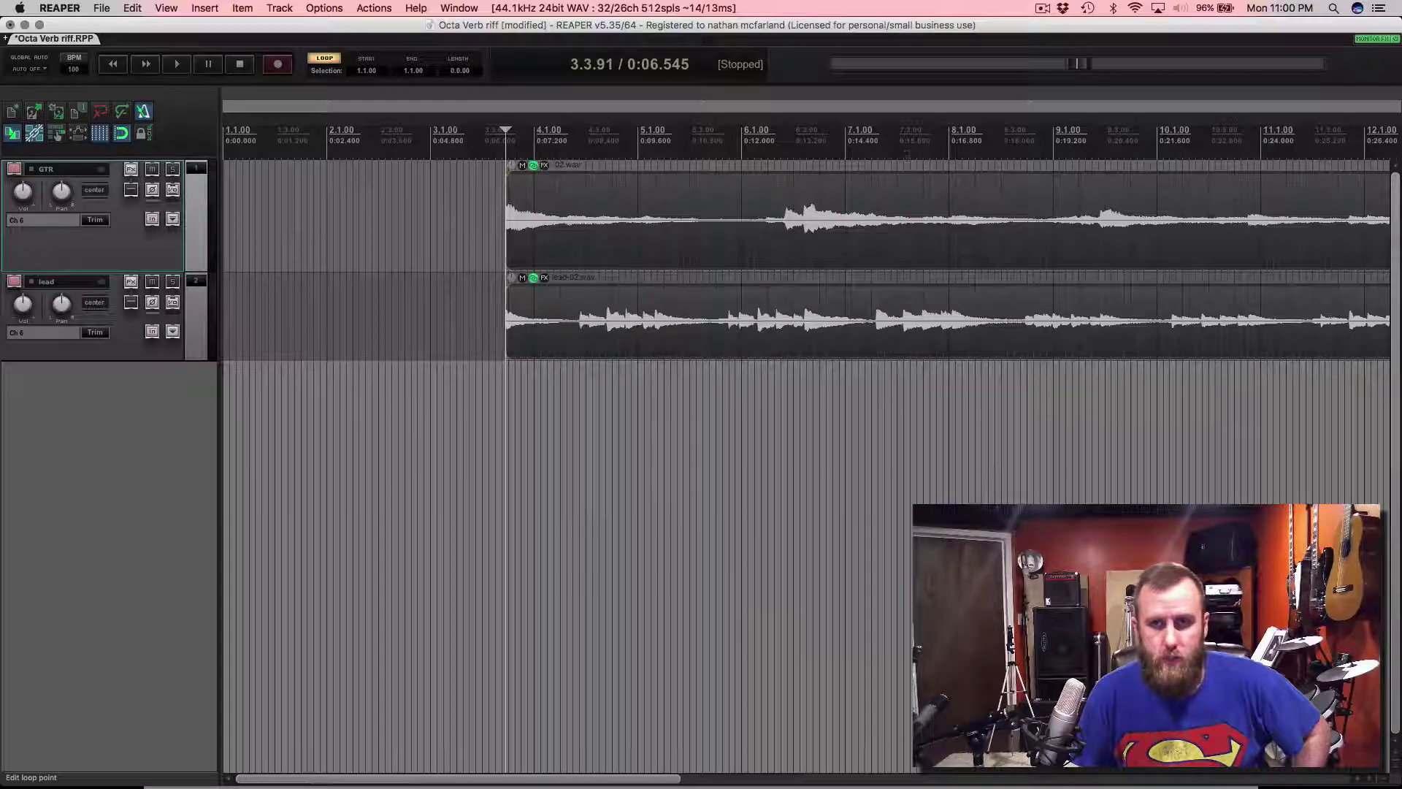
scroll(666, 237, "down", 3)
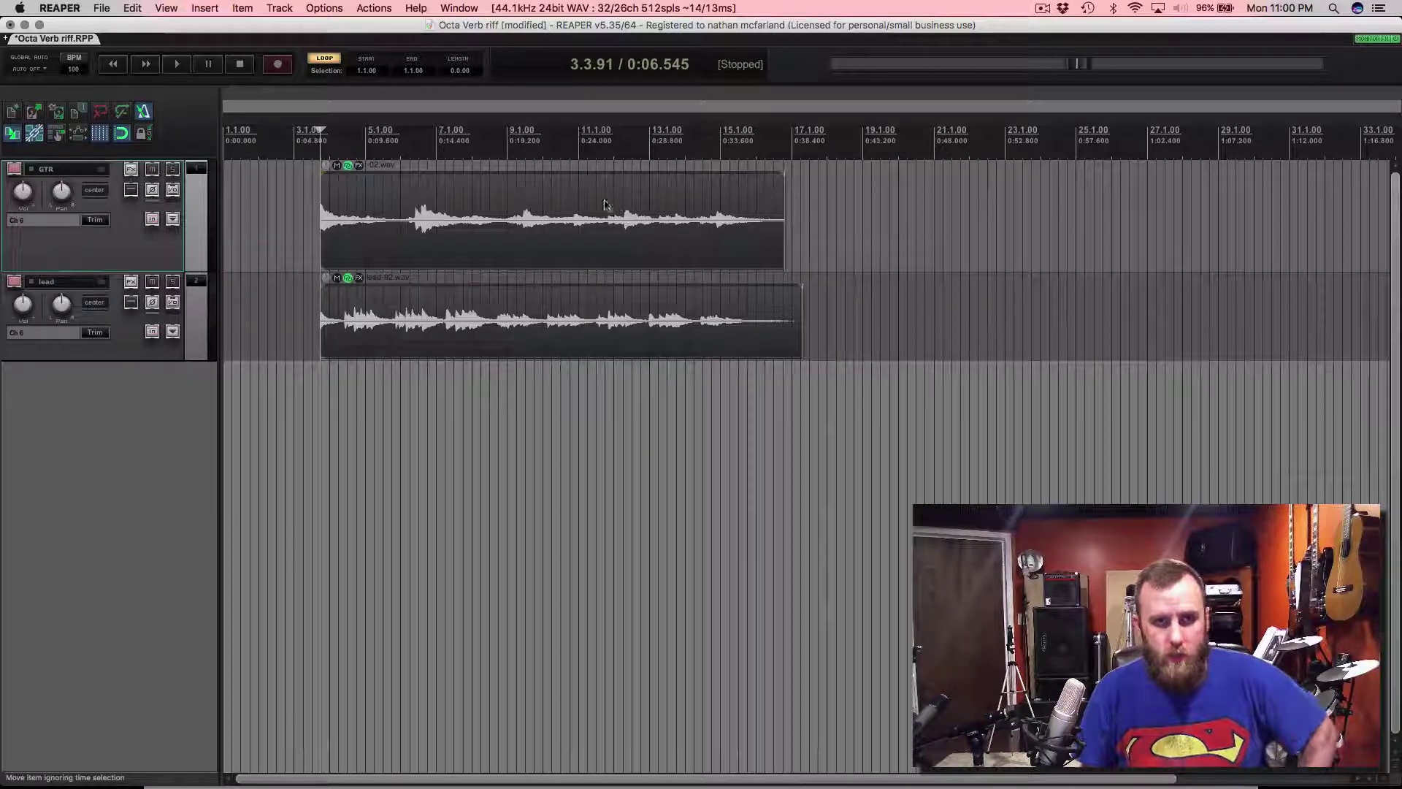
left_click(507, 151)
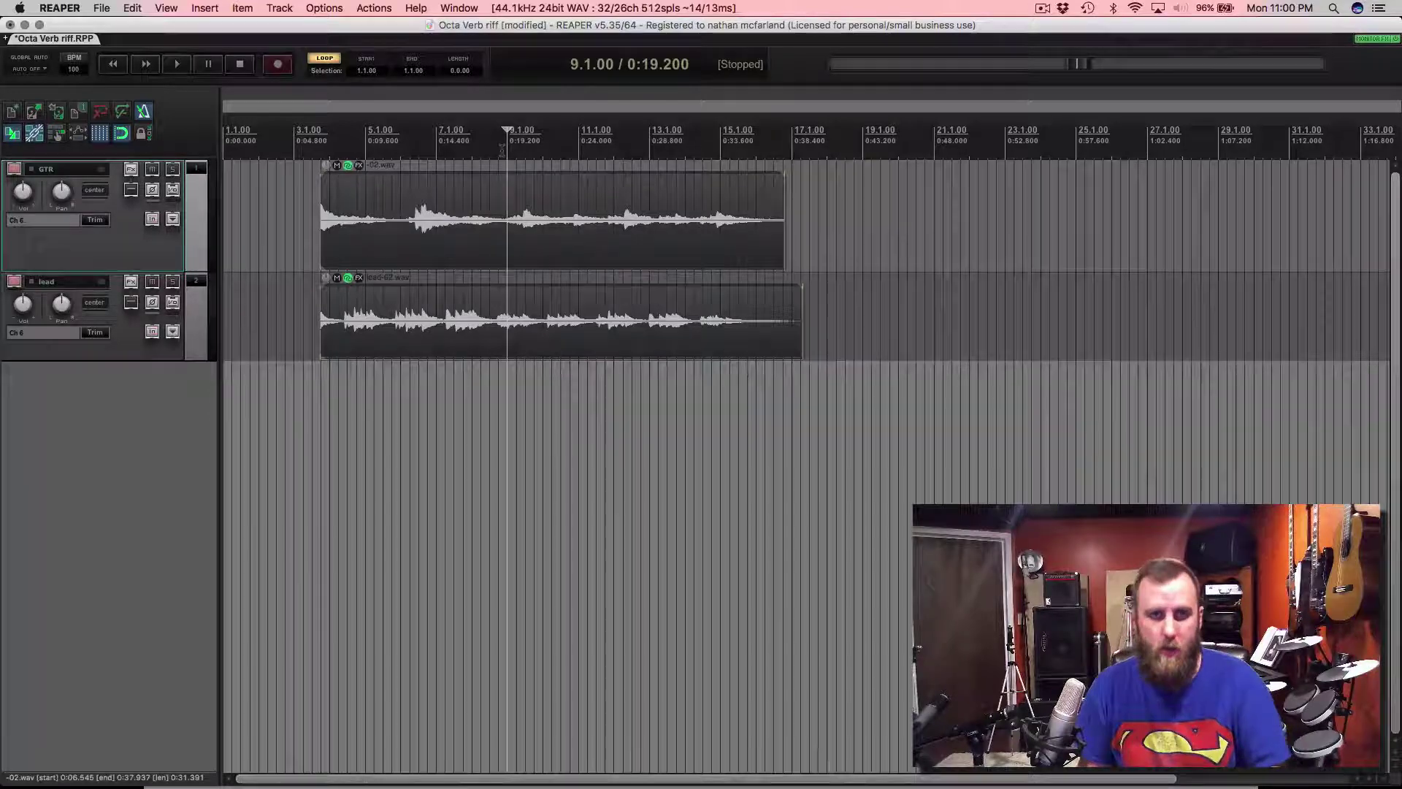
scroll(800, 233, "up", 5)
left_click(800, 233)
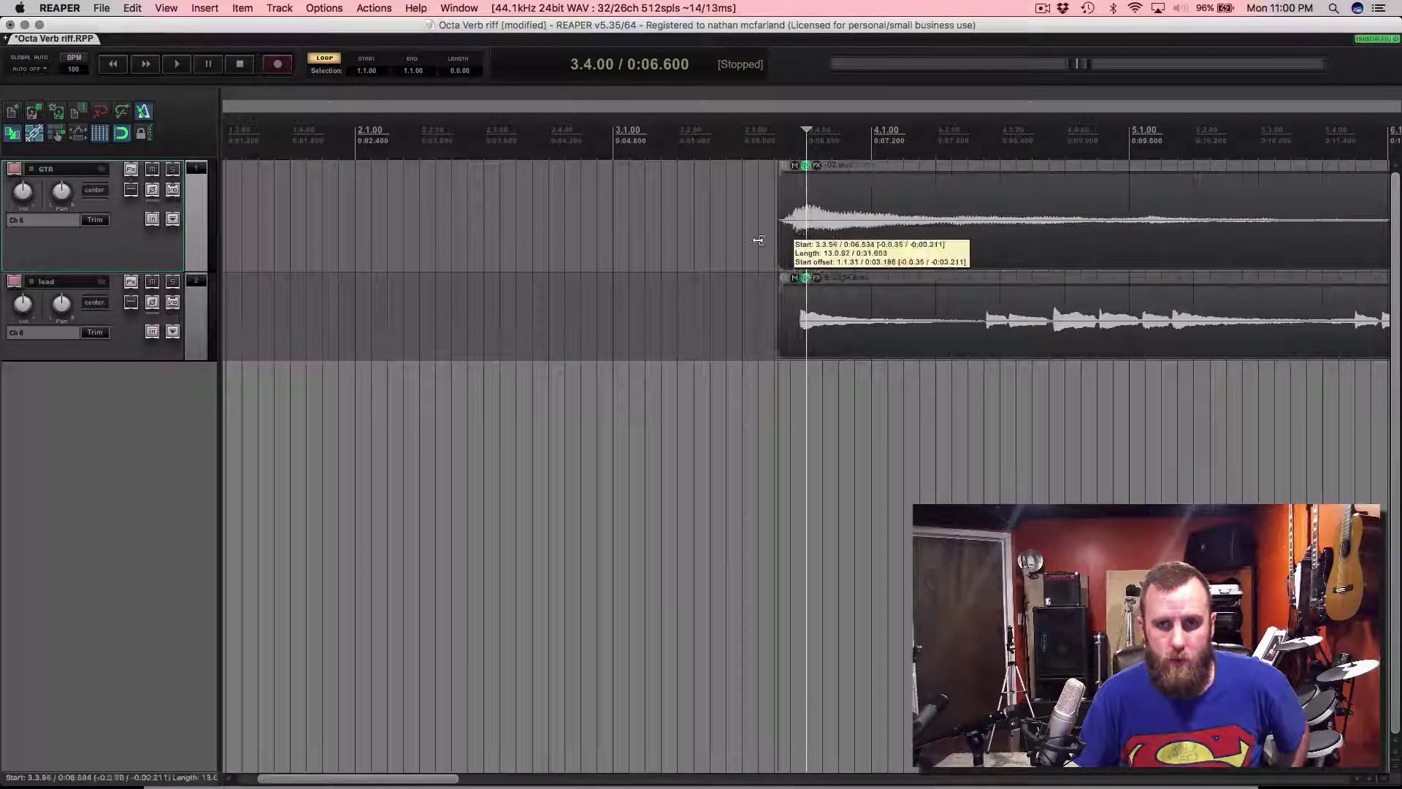
left_click_drag(759, 240, 695, 241)
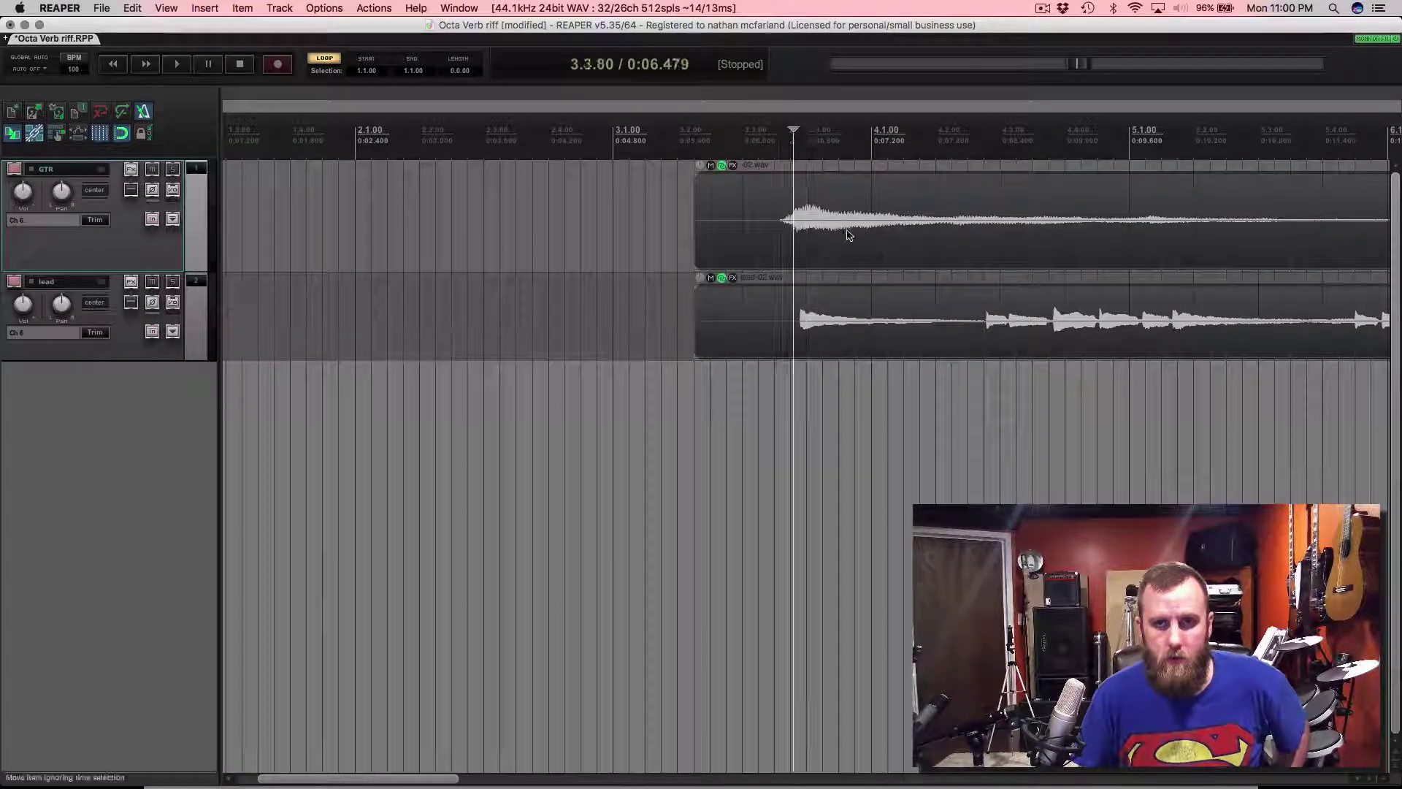
scroll(847, 235, "up", 3)
scroll(750, 296, "down", 2)
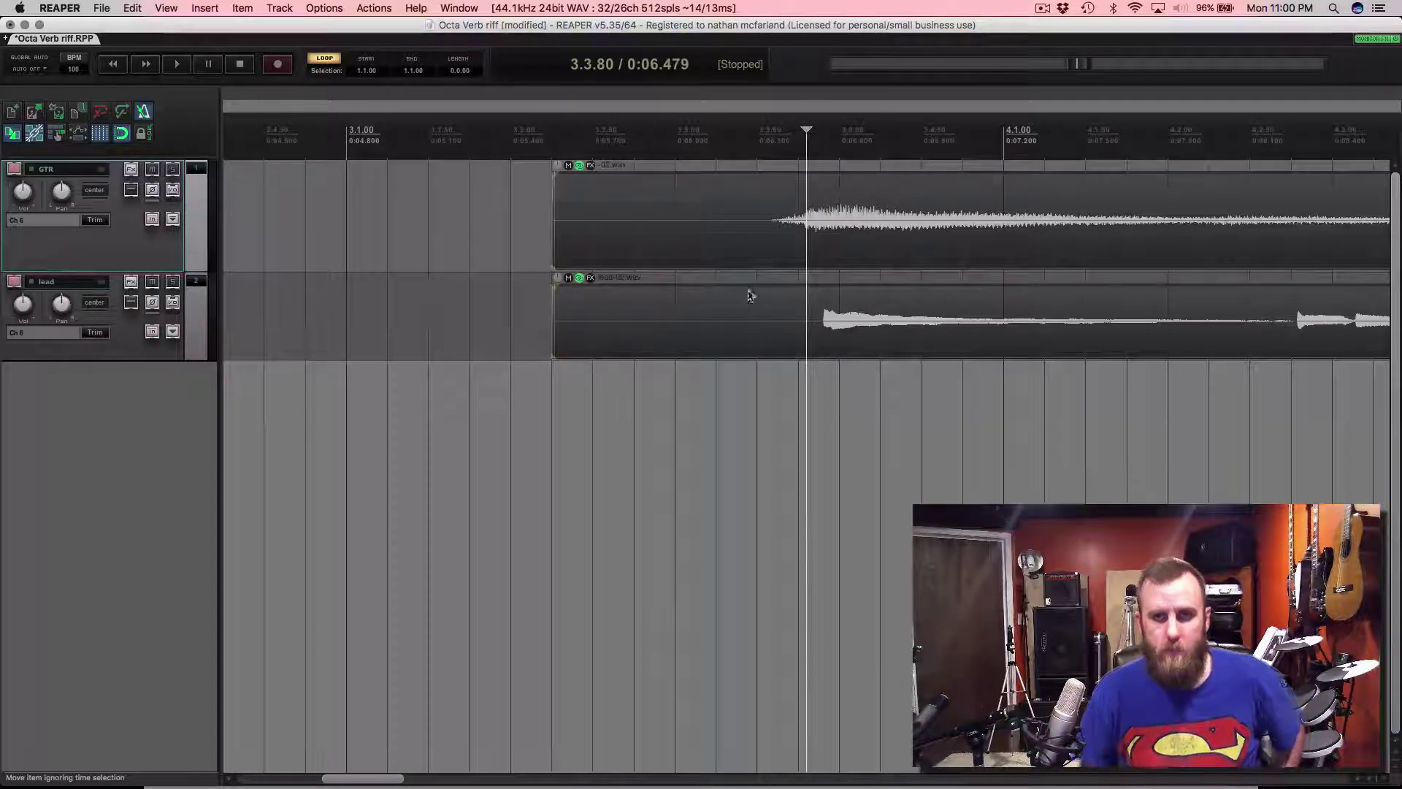
Place the edit cursor around 3.3.80 near the GTR notes and select only the lead item
left_click(761, 134)
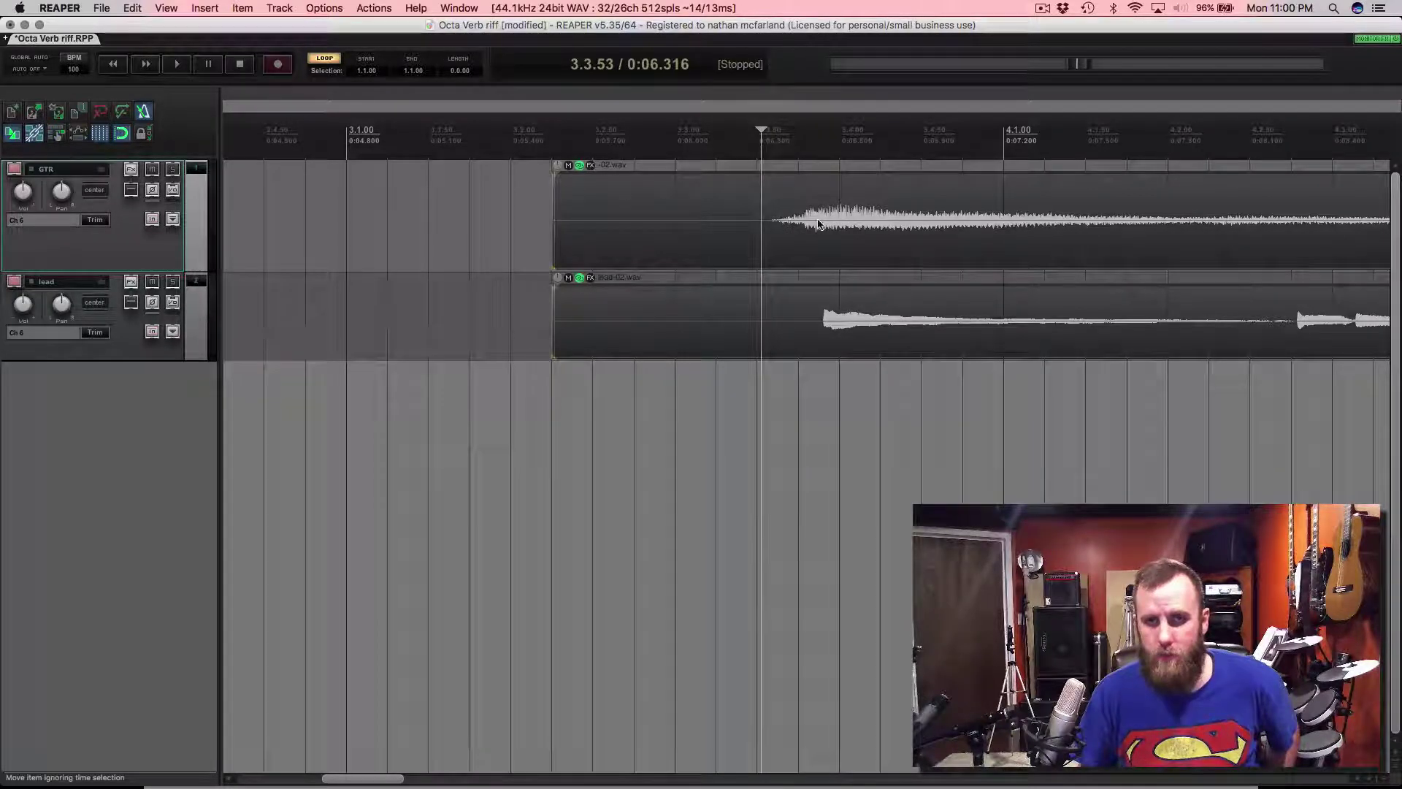
left_click(806, 215)
scroll(806, 241, "up", 3)
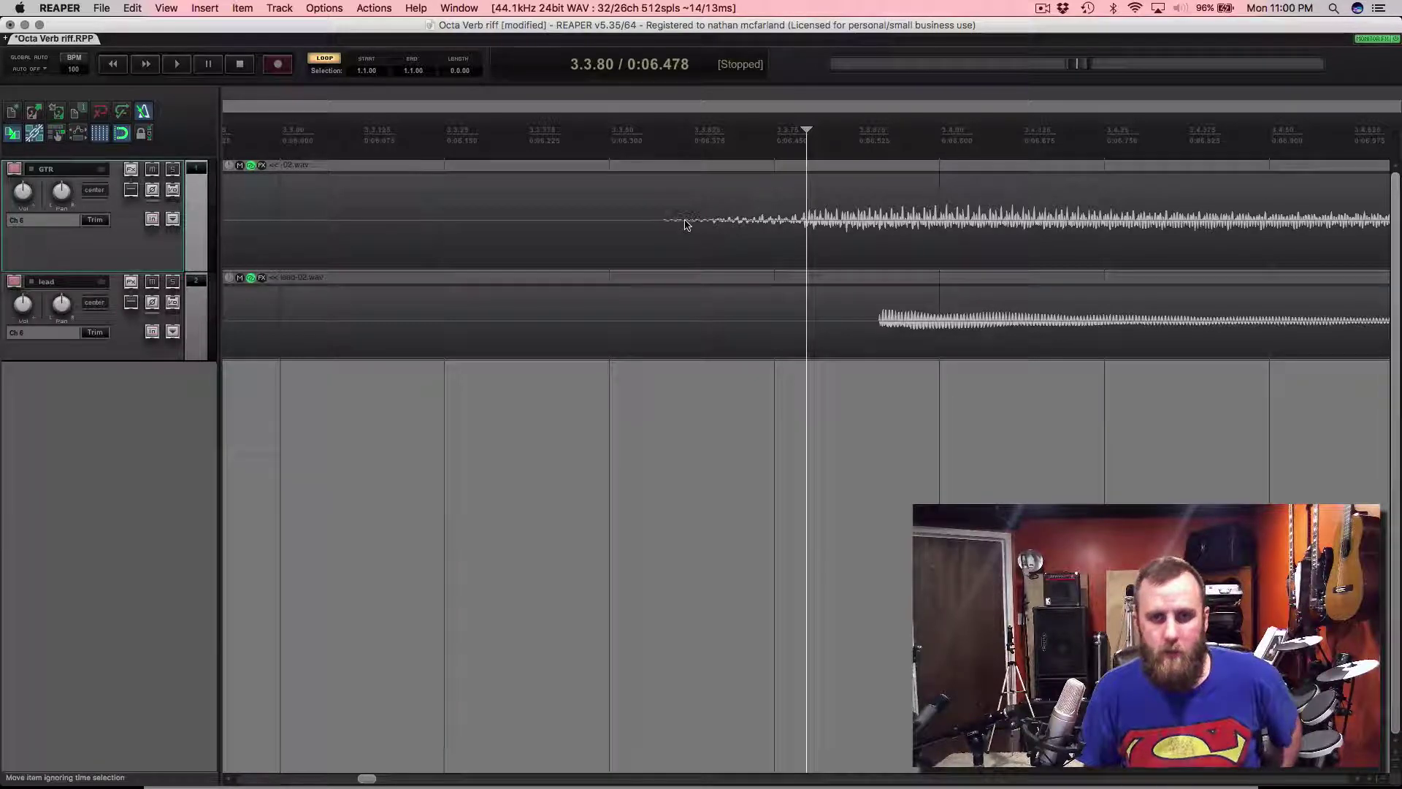
left_click(854, 323)
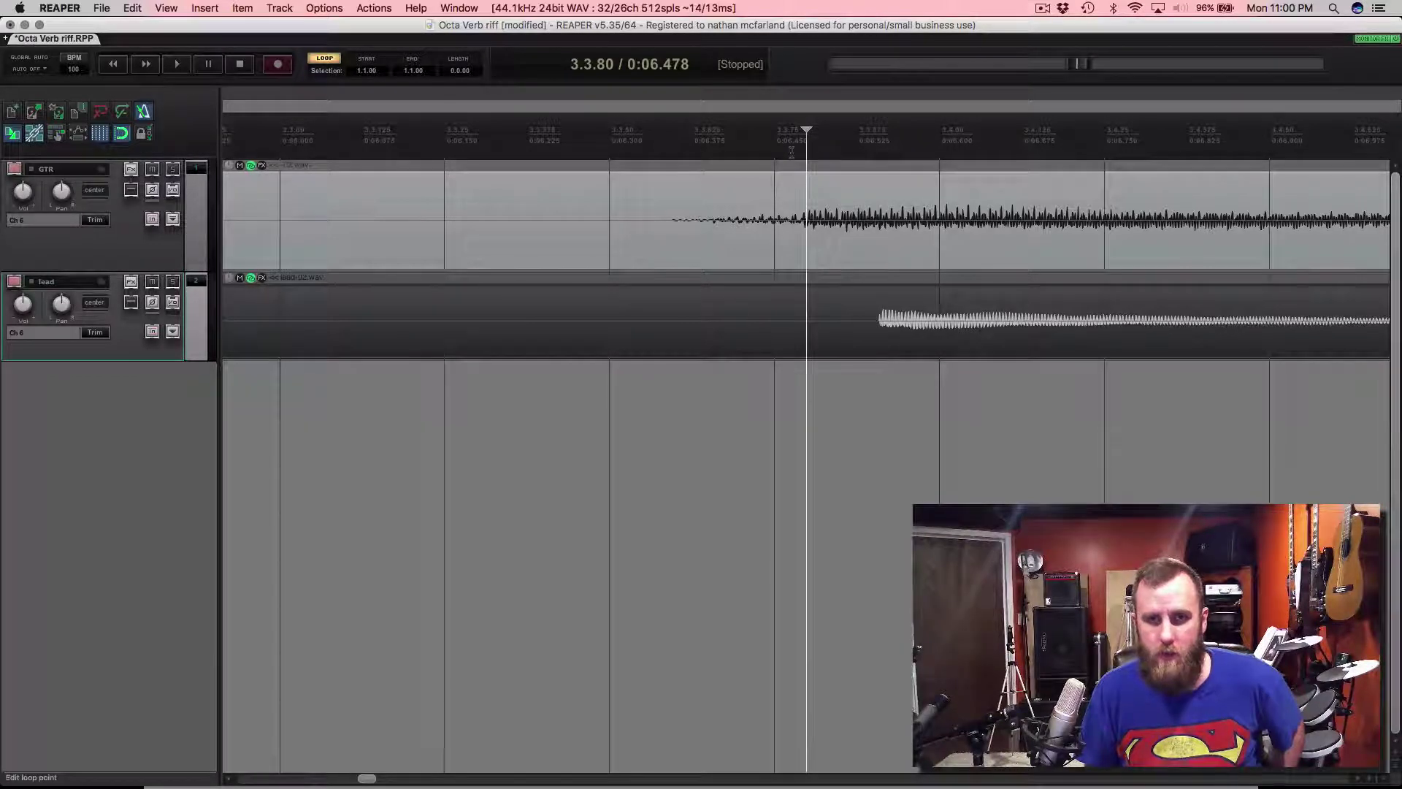
Step the edit cursor along the ruler until it rests on the lead note onset at 3.3.91
left_click(738, 306)
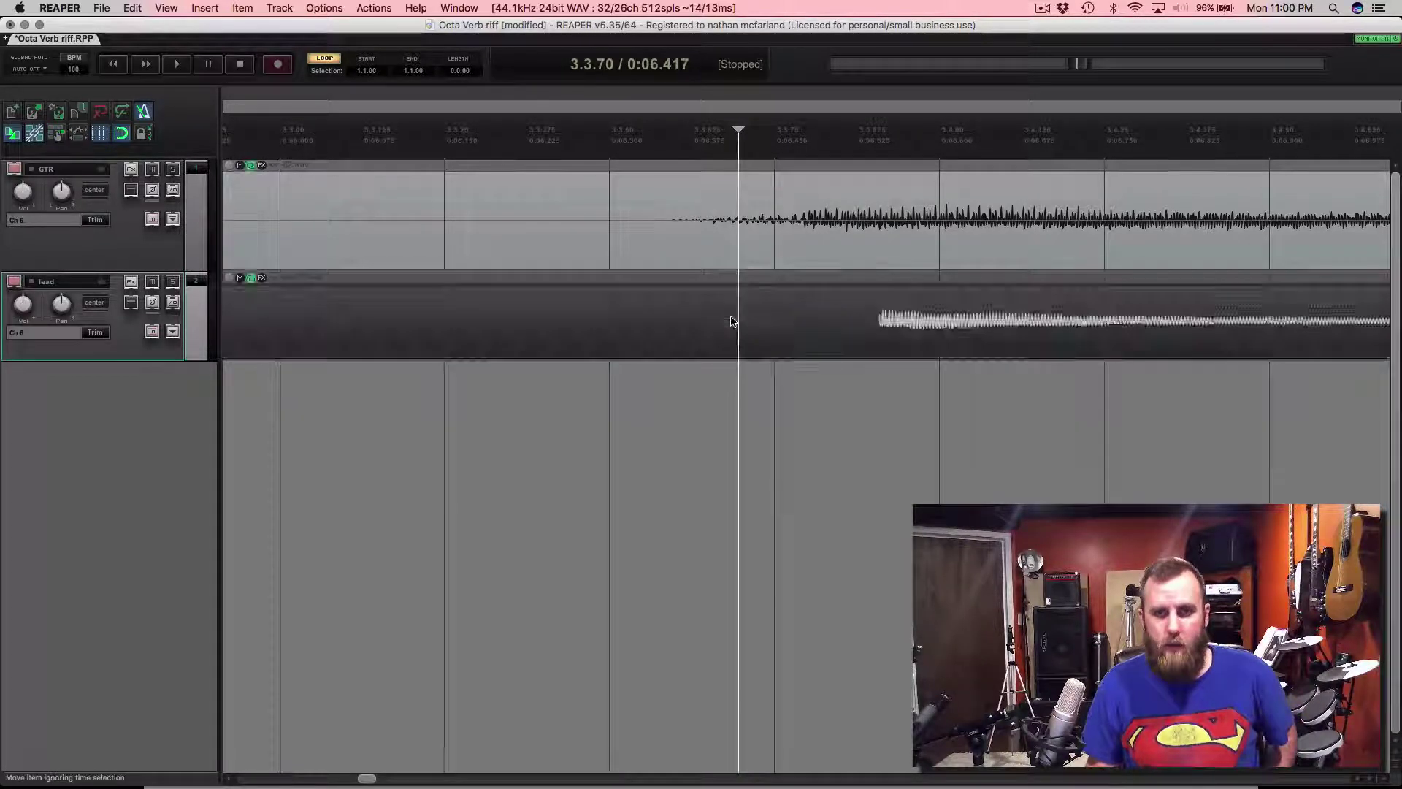
left_click(711, 141)
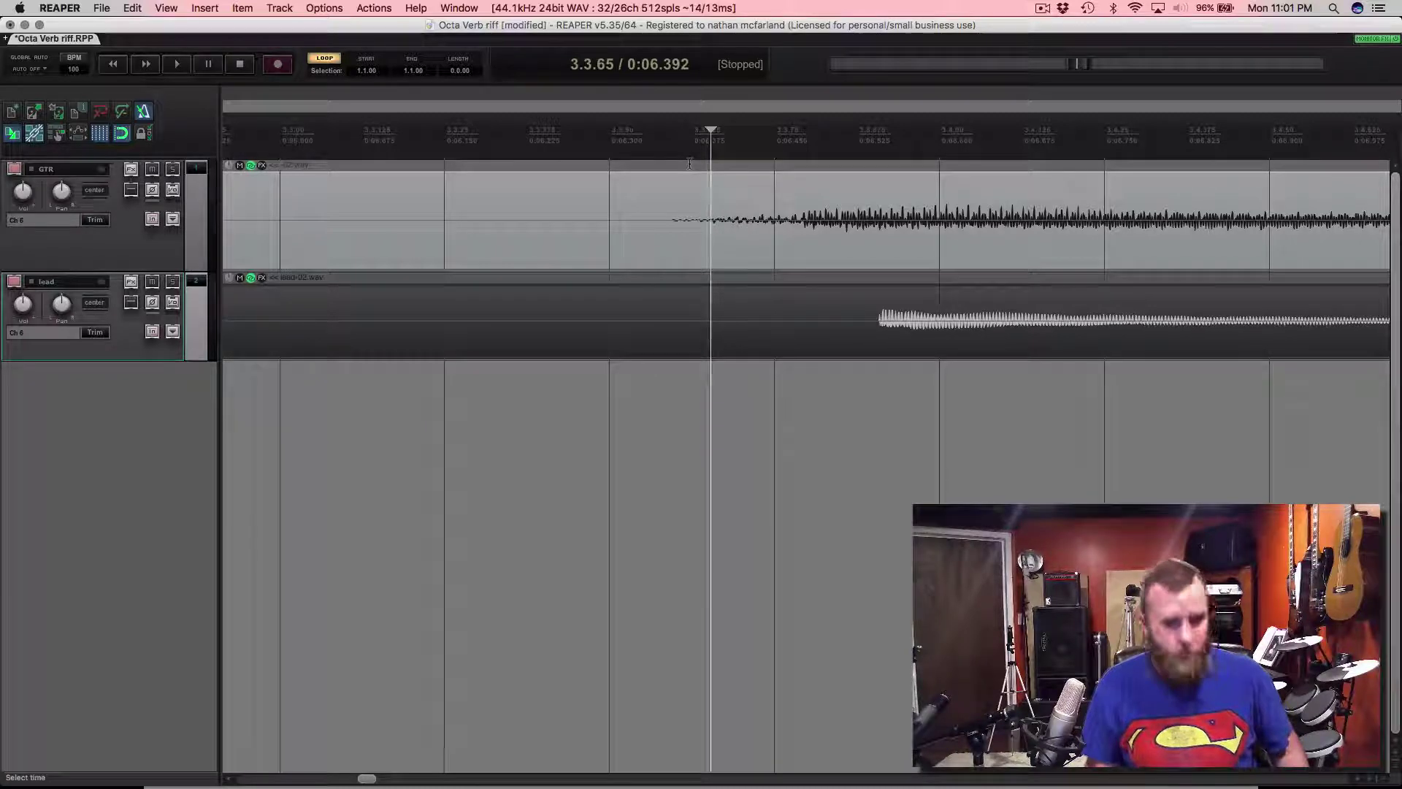
left_click(880, 219)
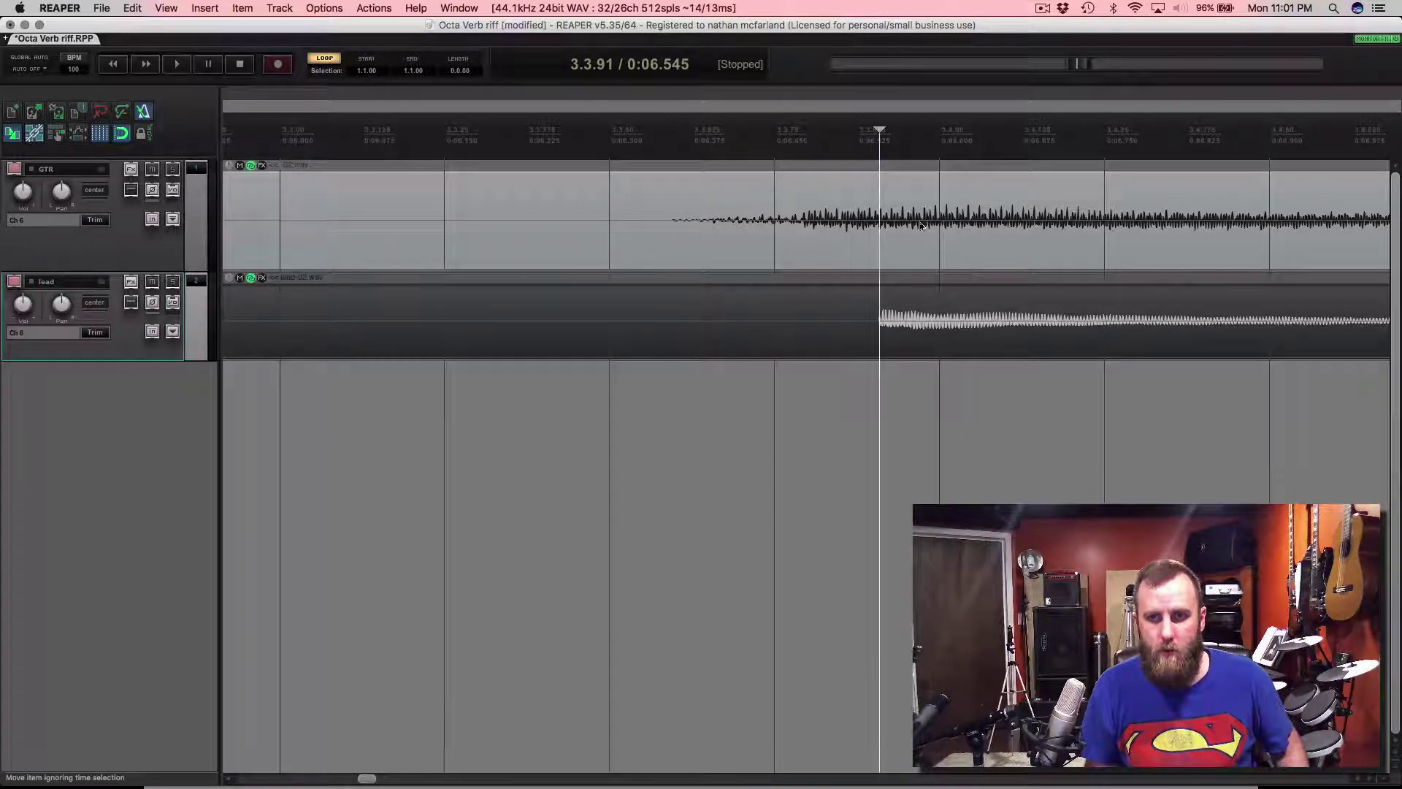
left_click(893, 170)
left_click(798, 219)
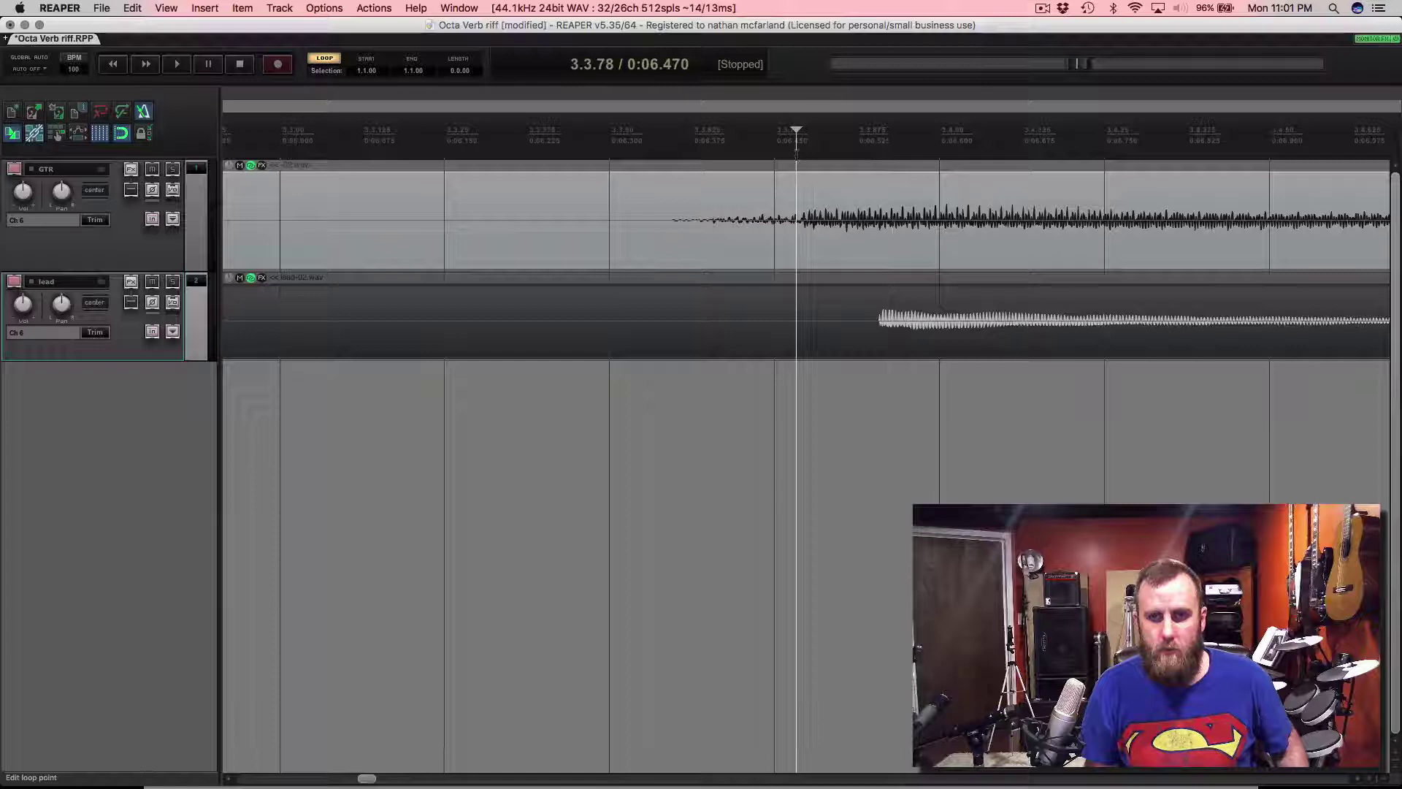
left_click(879, 216)
scroll(868, 214, "up", 3)
scroll(868, 212, "up", 2)
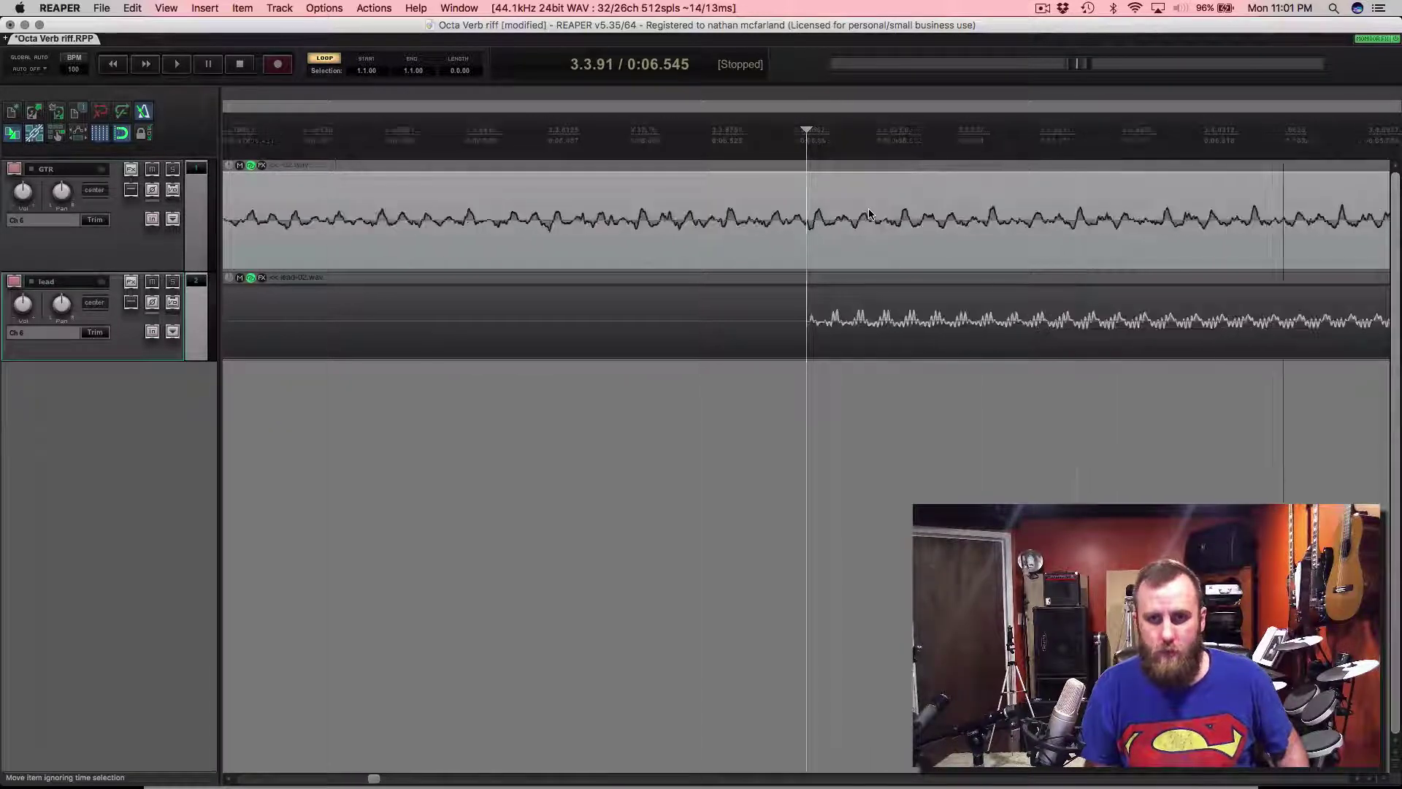
scroll(868, 208, "up", 2)
scroll(869, 208, "up", 1)
scroll(868, 208, "up", 2)
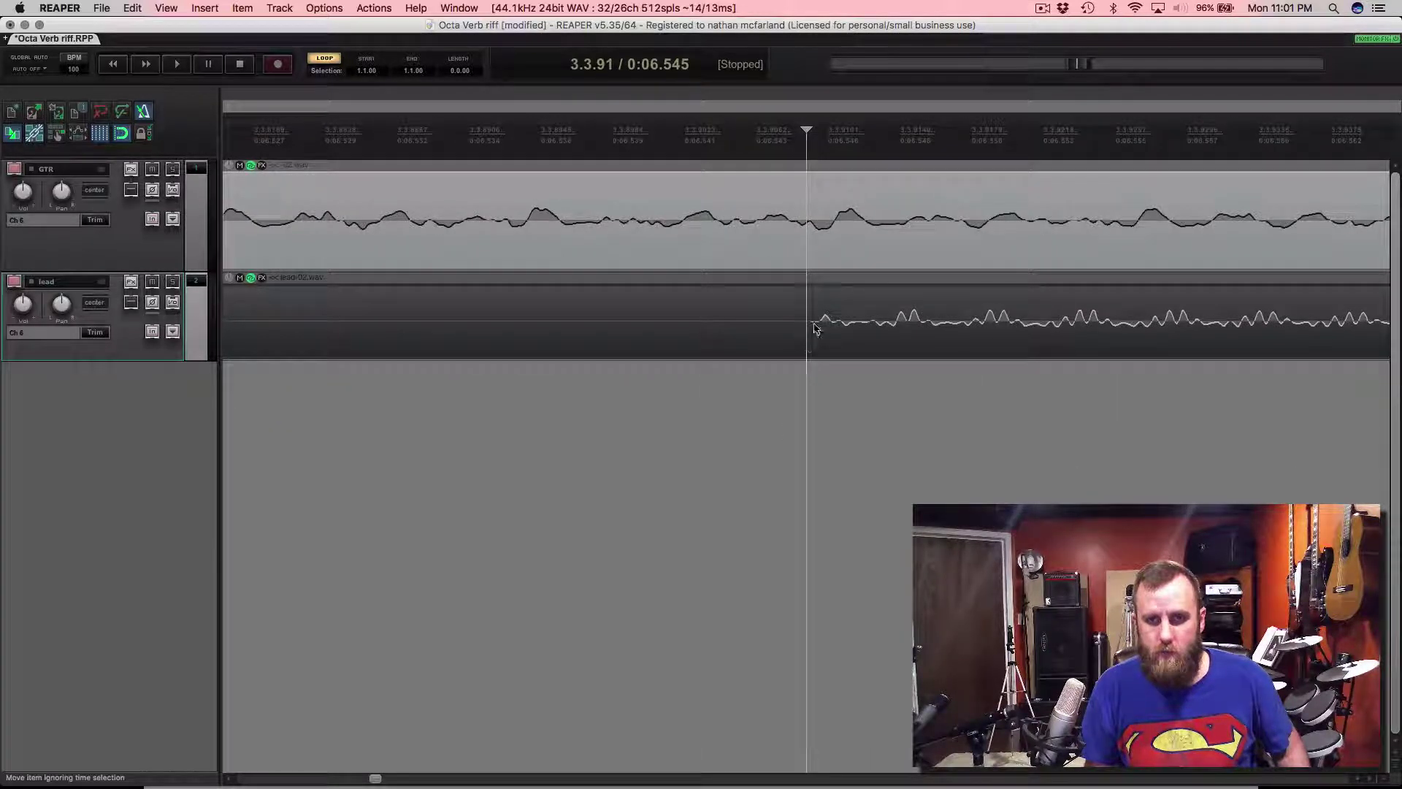
scroll(809, 335, "down", 2)
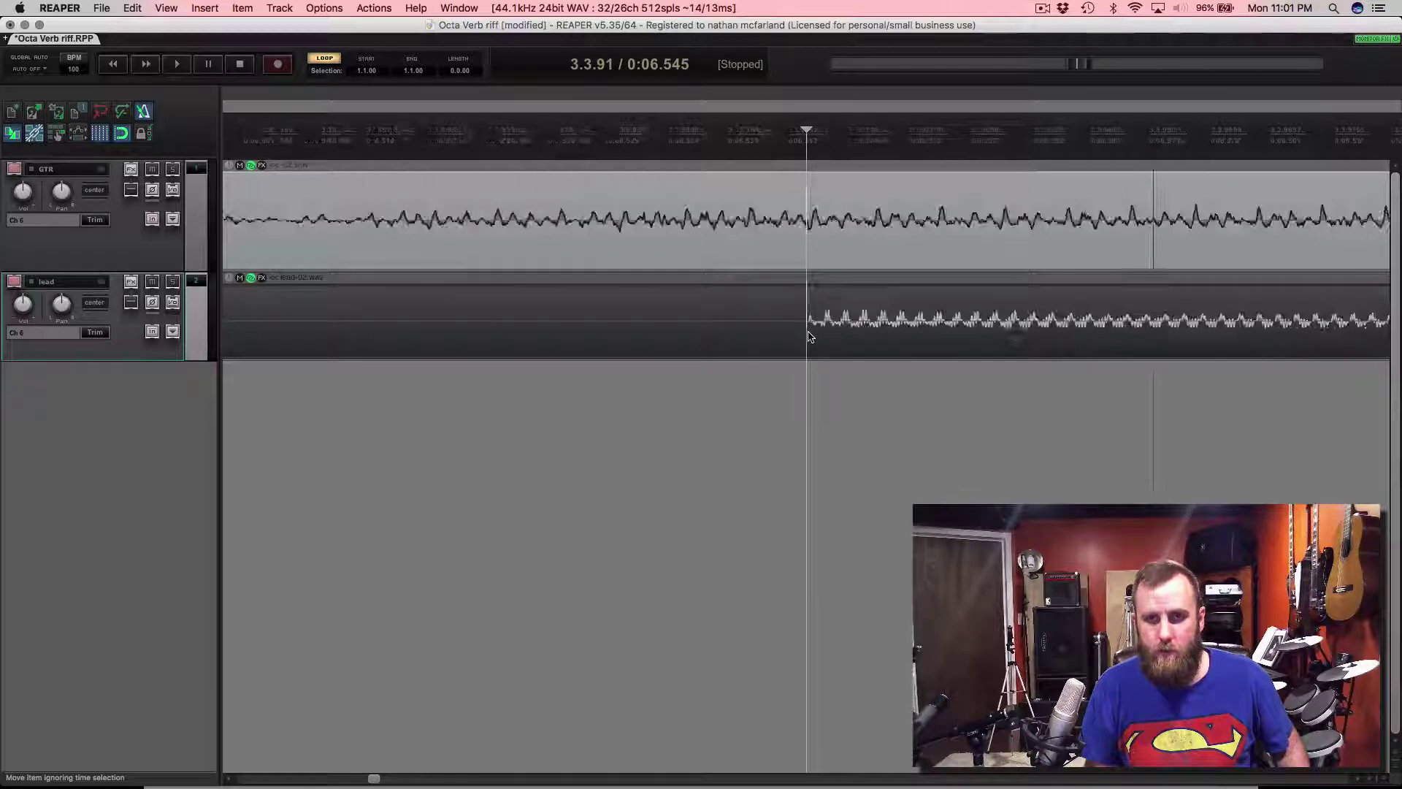
scroll(809, 335, "down", 2)
scroll(808, 335, "down", 2)
scroll(809, 335, "down", 2)
scroll(809, 336, "up", 2)
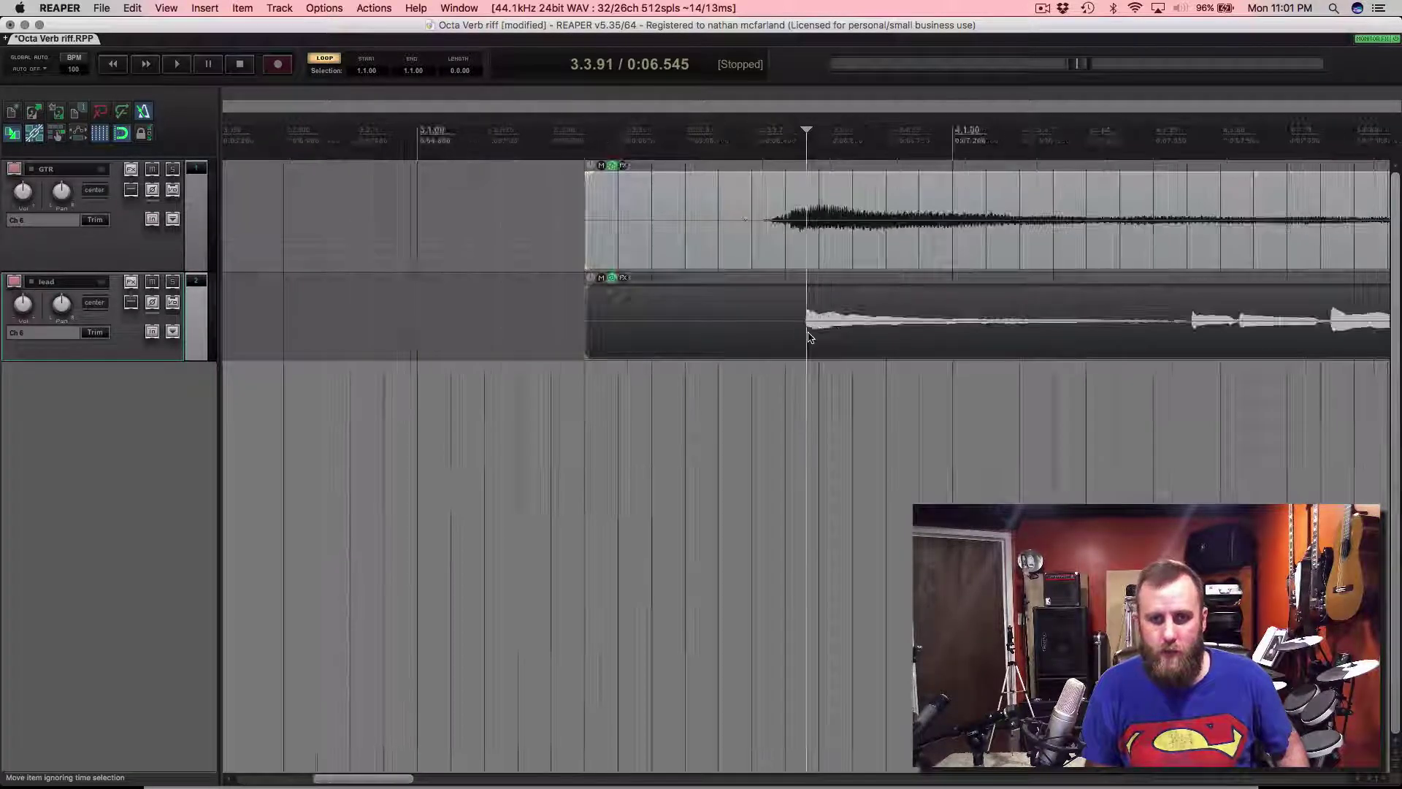
scroll(808, 336, "up", 1)
scroll(808, 335, "down", 3)
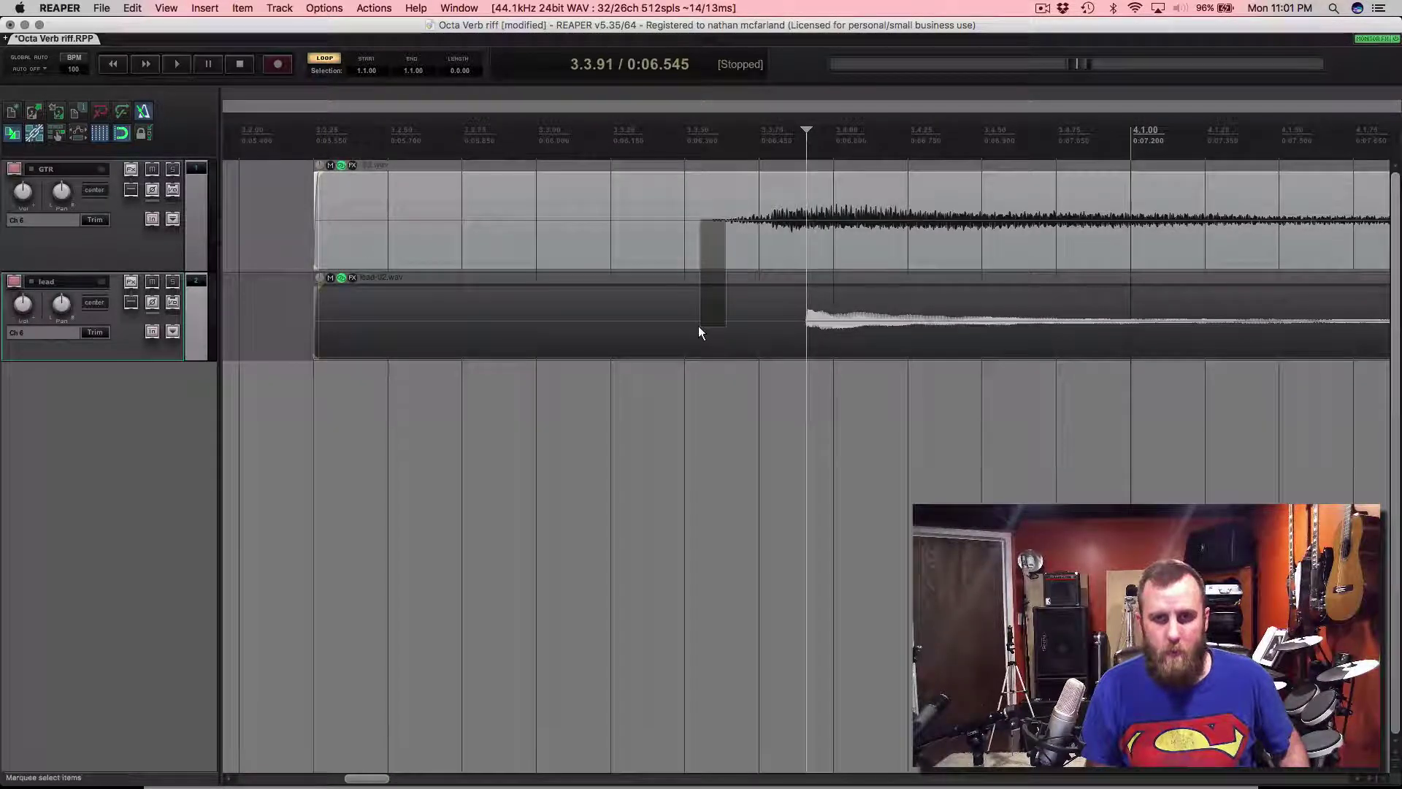
scroll(698, 331, "down", 2)
scroll(844, 235, "down", 3)
scroll(661, 232, "up", 2)
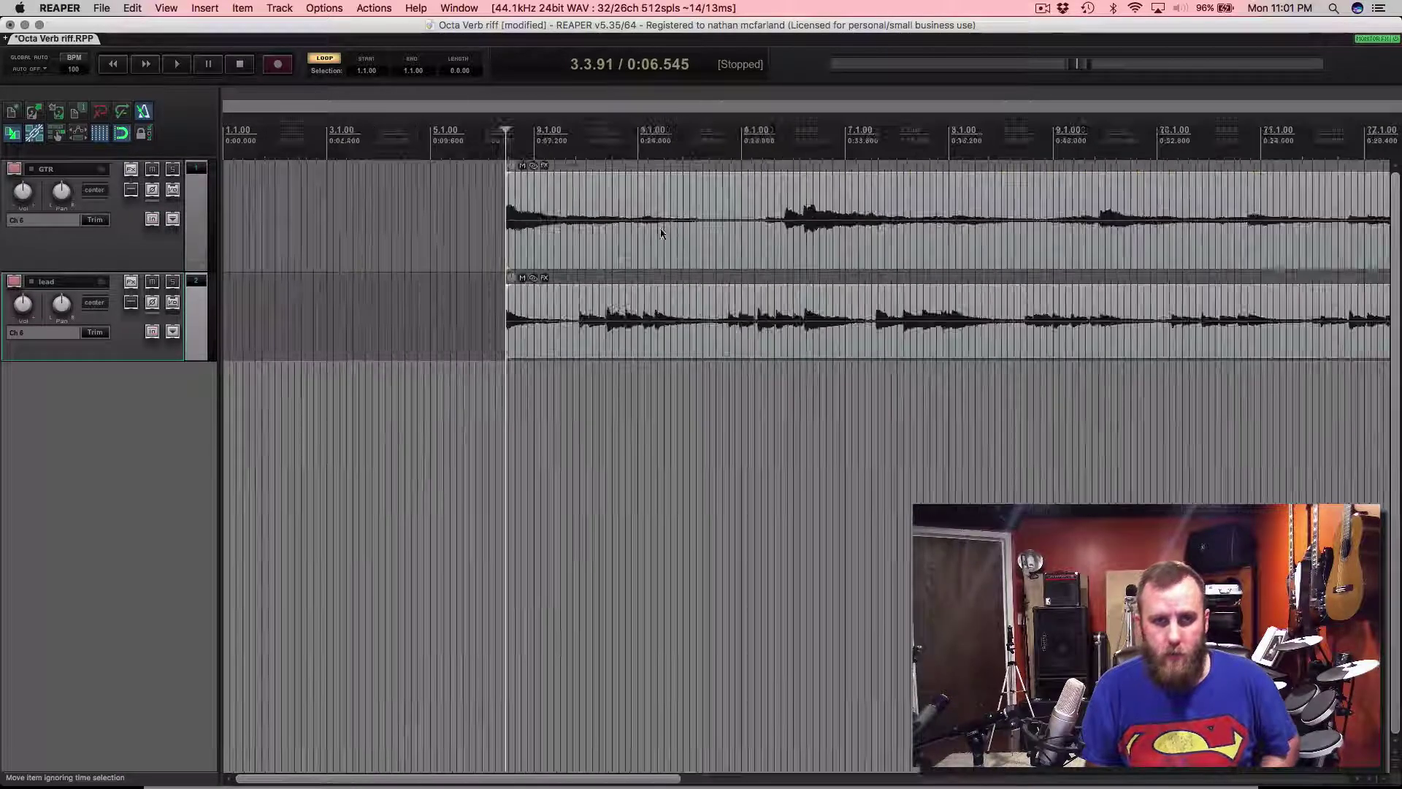
scroll(661, 232, "down", 2)
Marquee-select both items, move them to 1.1.00 and set the edit position on the lead's first note
left_click_drag(631, 219, 571, 316)
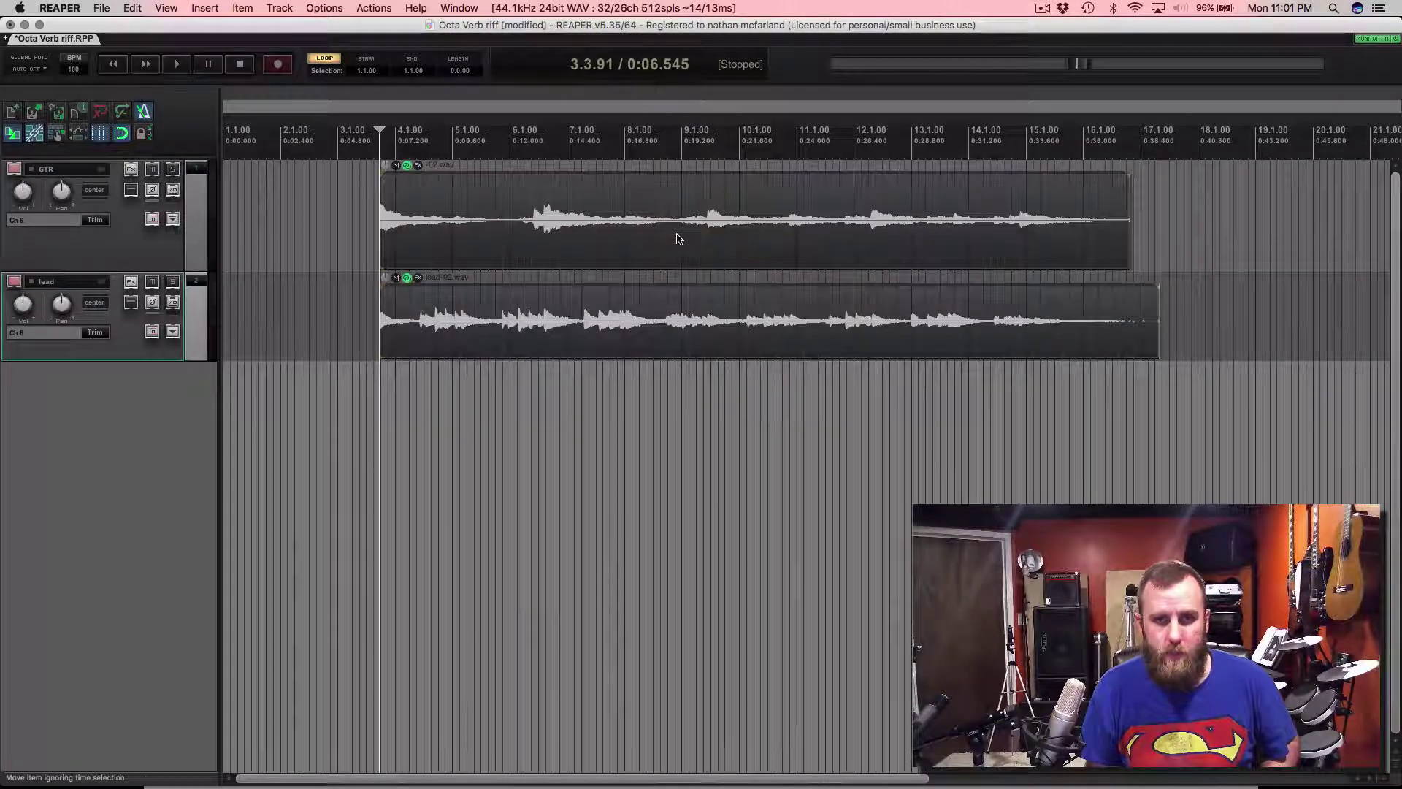
left_click_drag(676, 239, 468, 228)
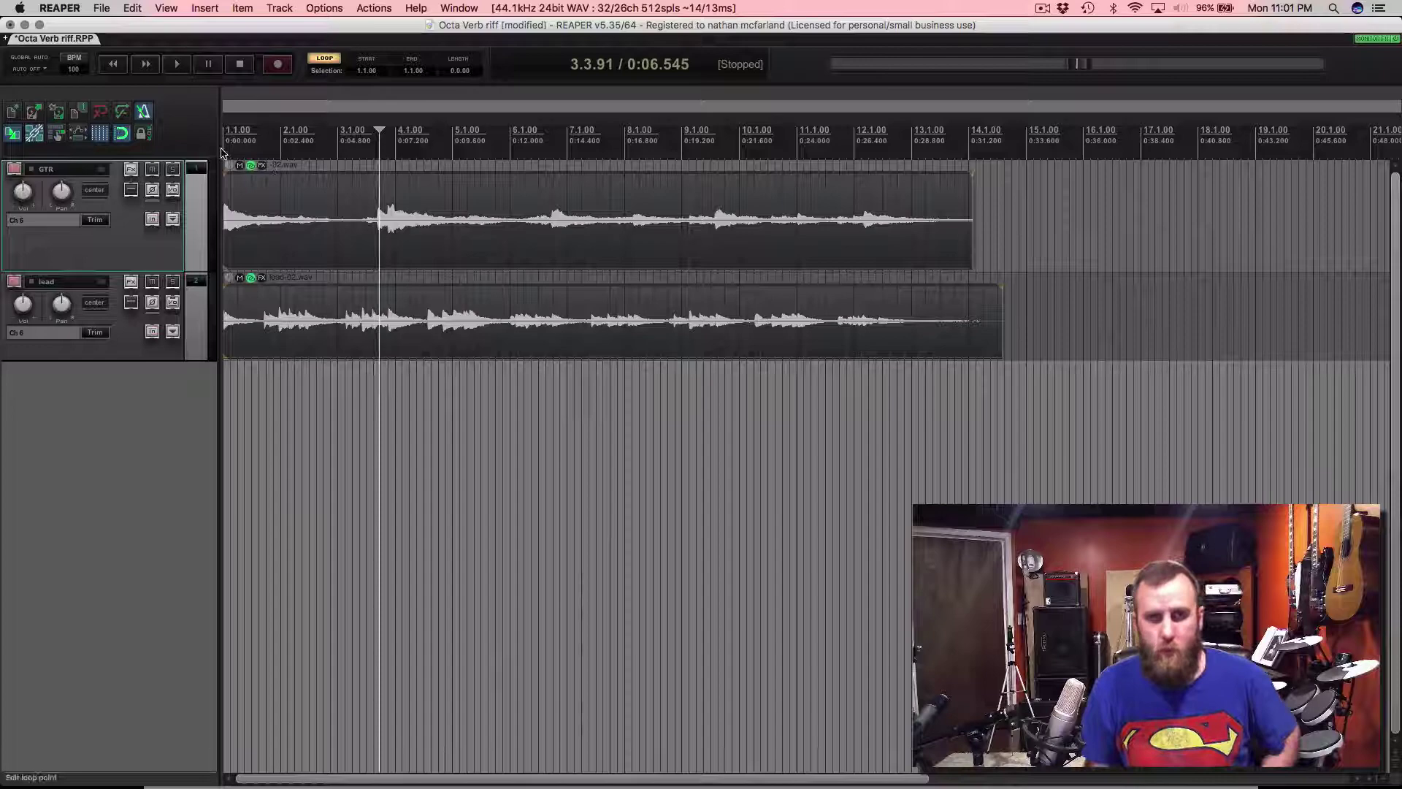
scroll(313, 197, "up", 1)
key("Home")
scroll(350, 203, "up", 4)
scroll(375, 207, "down", 2)
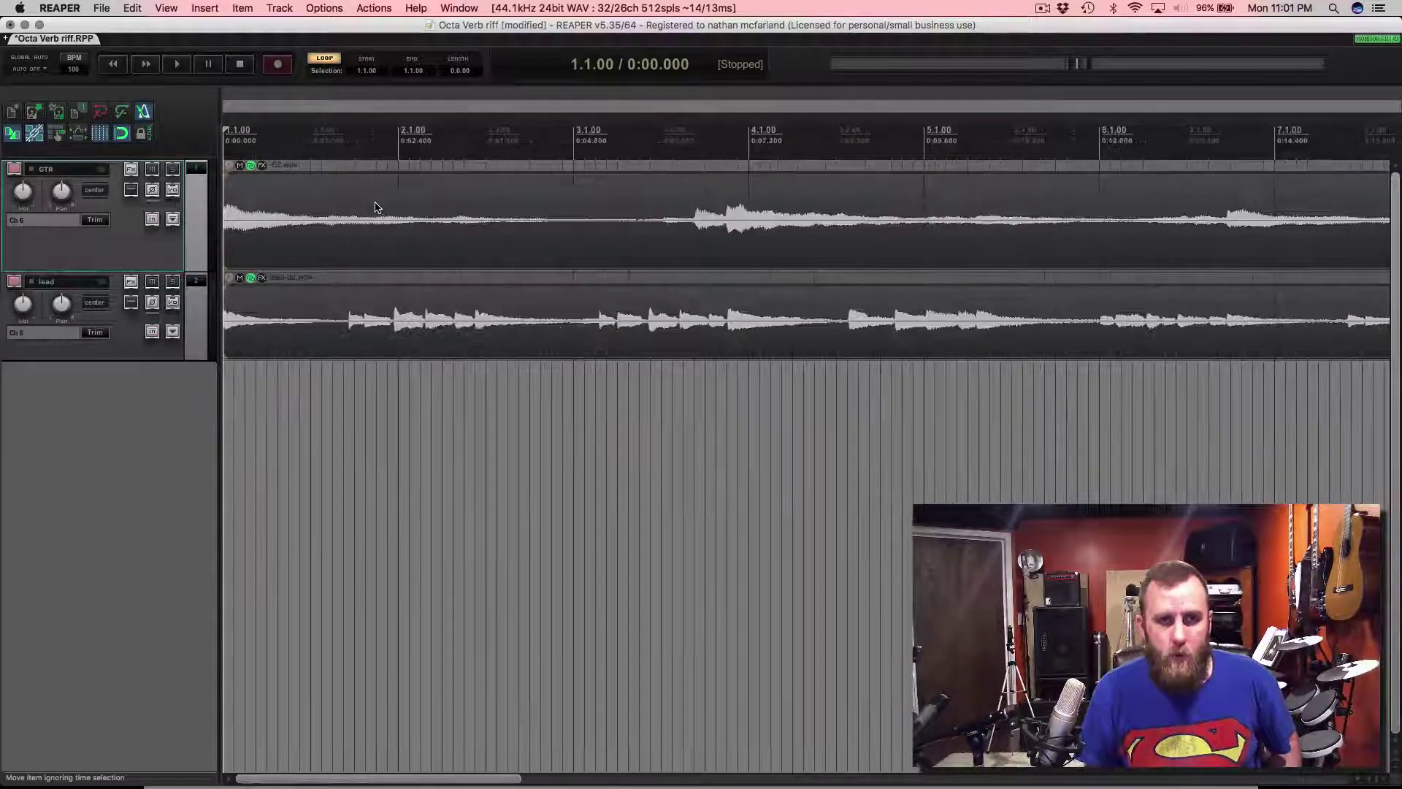
scroll(375, 207, "up", 2)
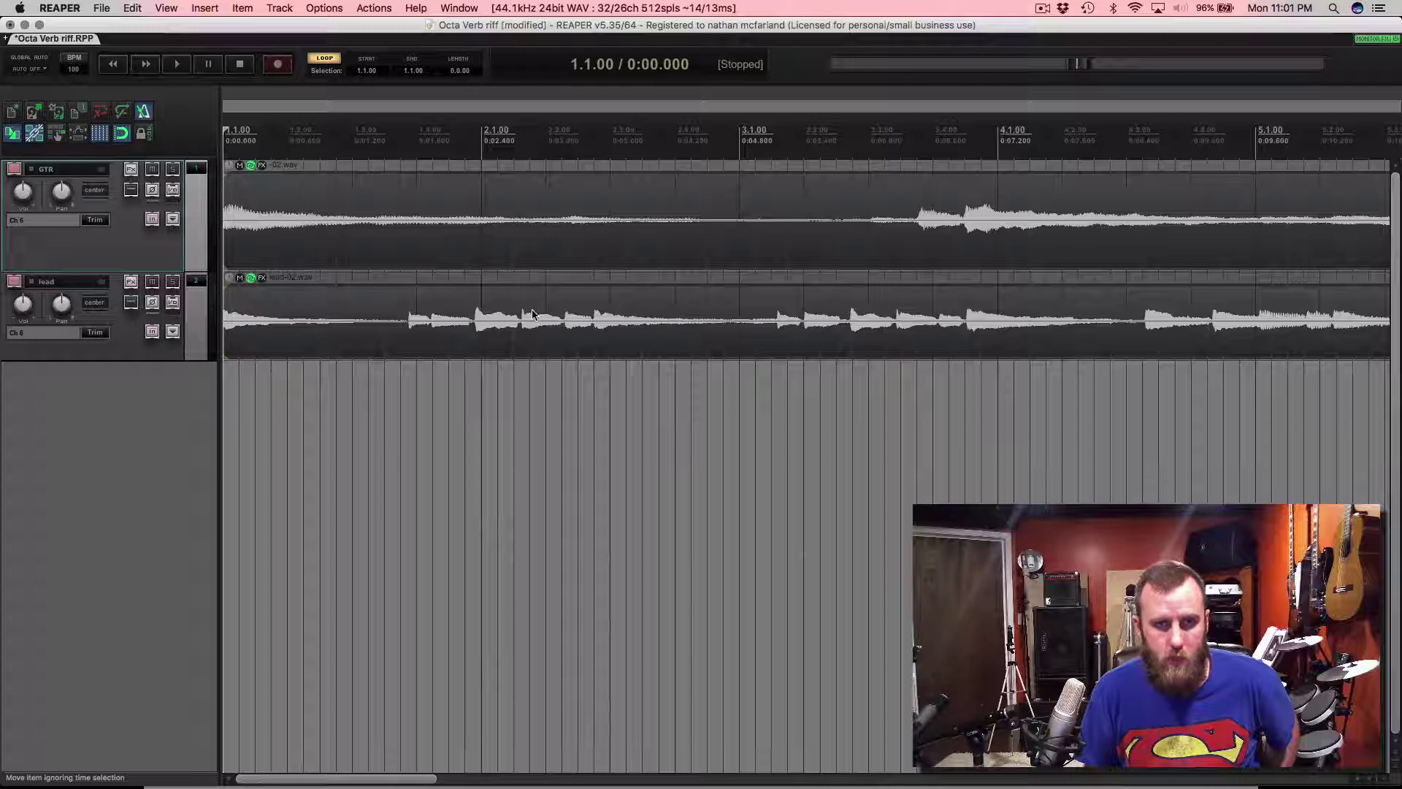
left_click(412, 317)
scroll(772, 318, "up", 5)
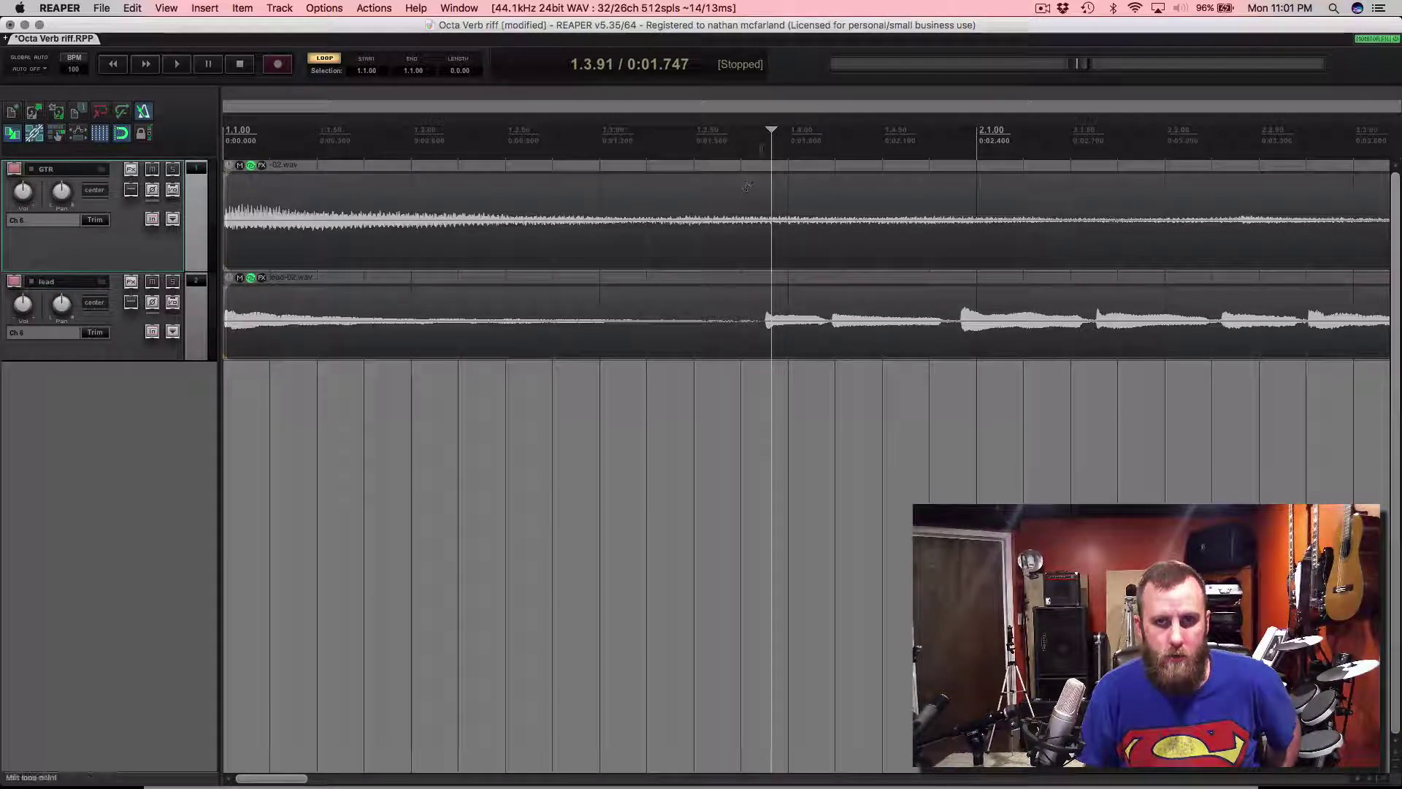
scroll(830, 251, "down", 2)
scroll(835, 251, "down", 1)
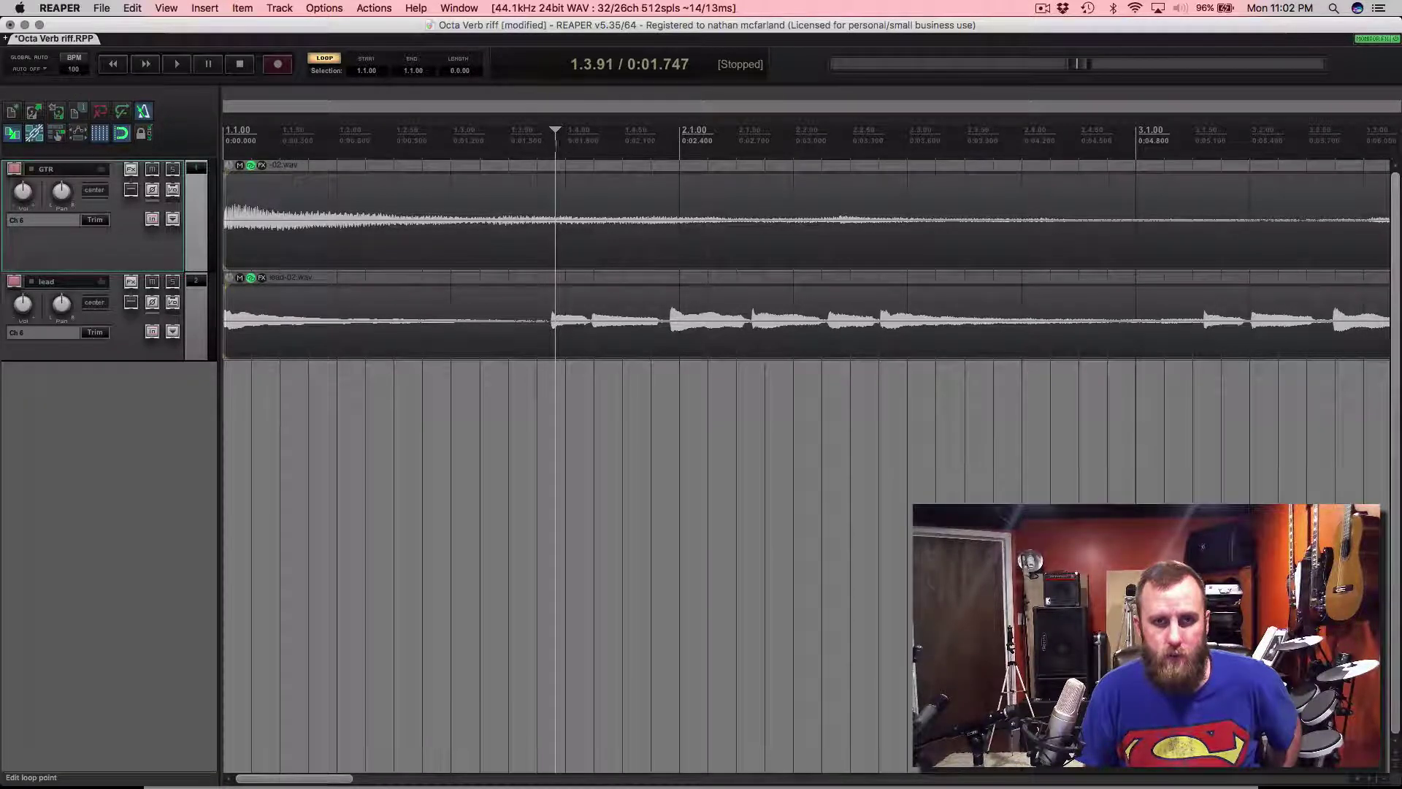
left_click(546, 140)
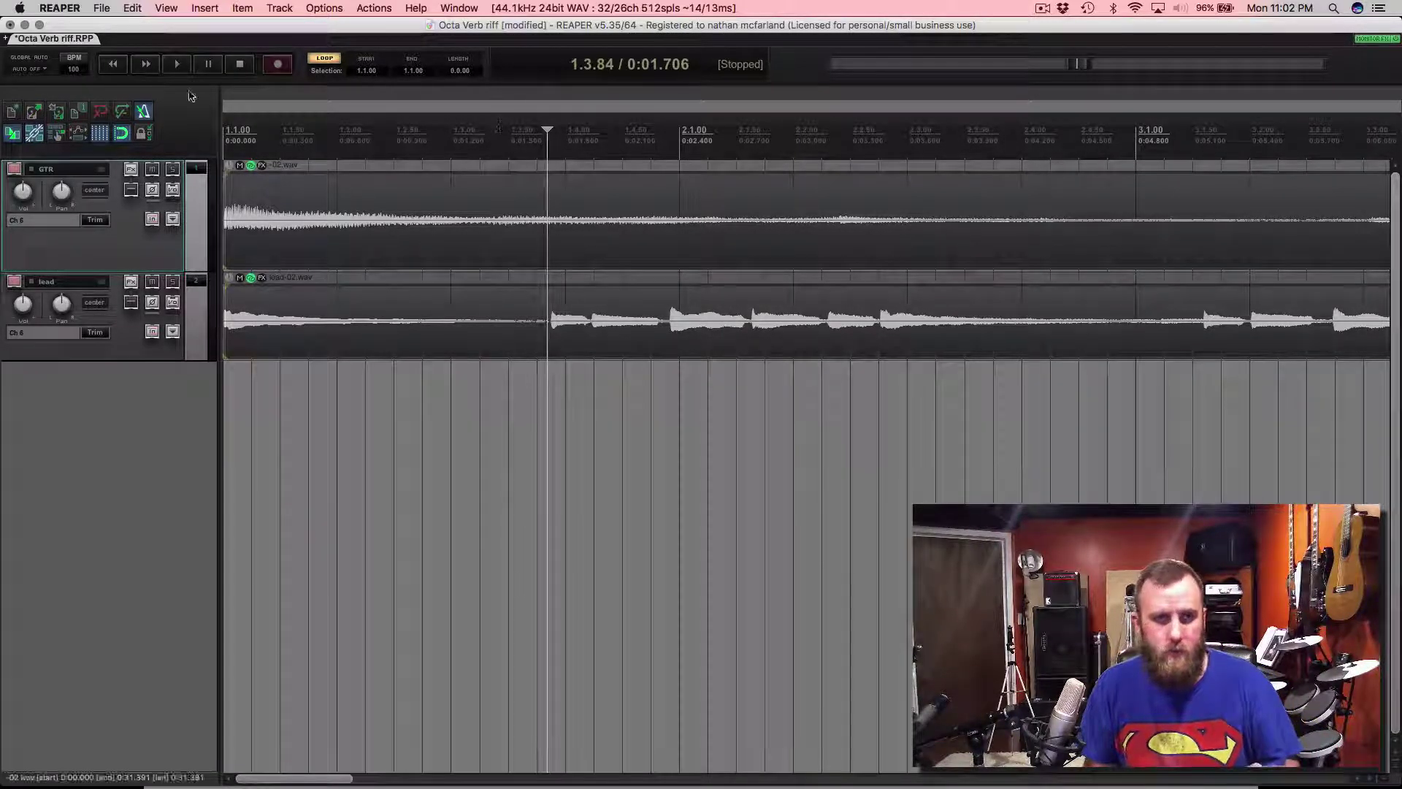
Set the tempo to 105 BPM and drop a marker at the note start
double_click(76, 72)
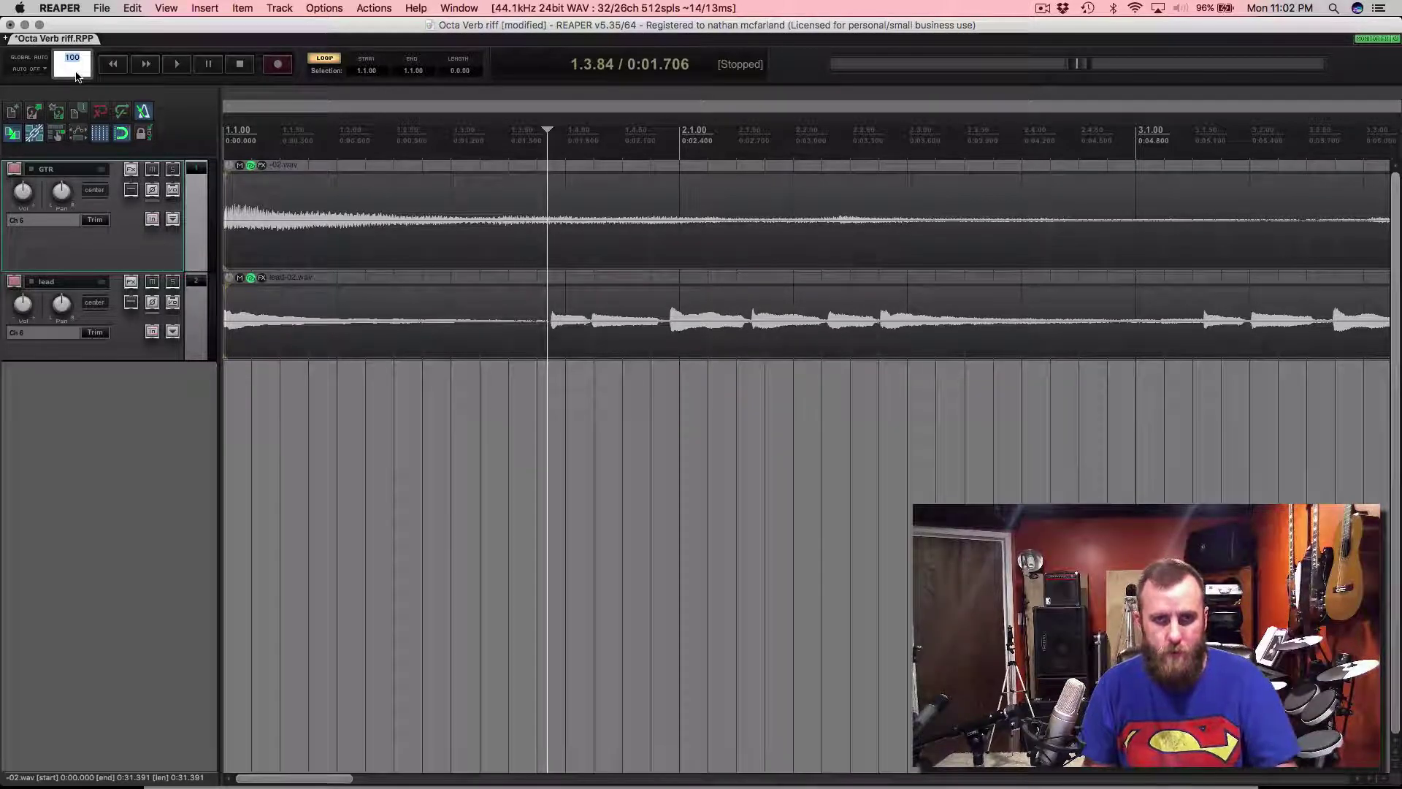
type("1")
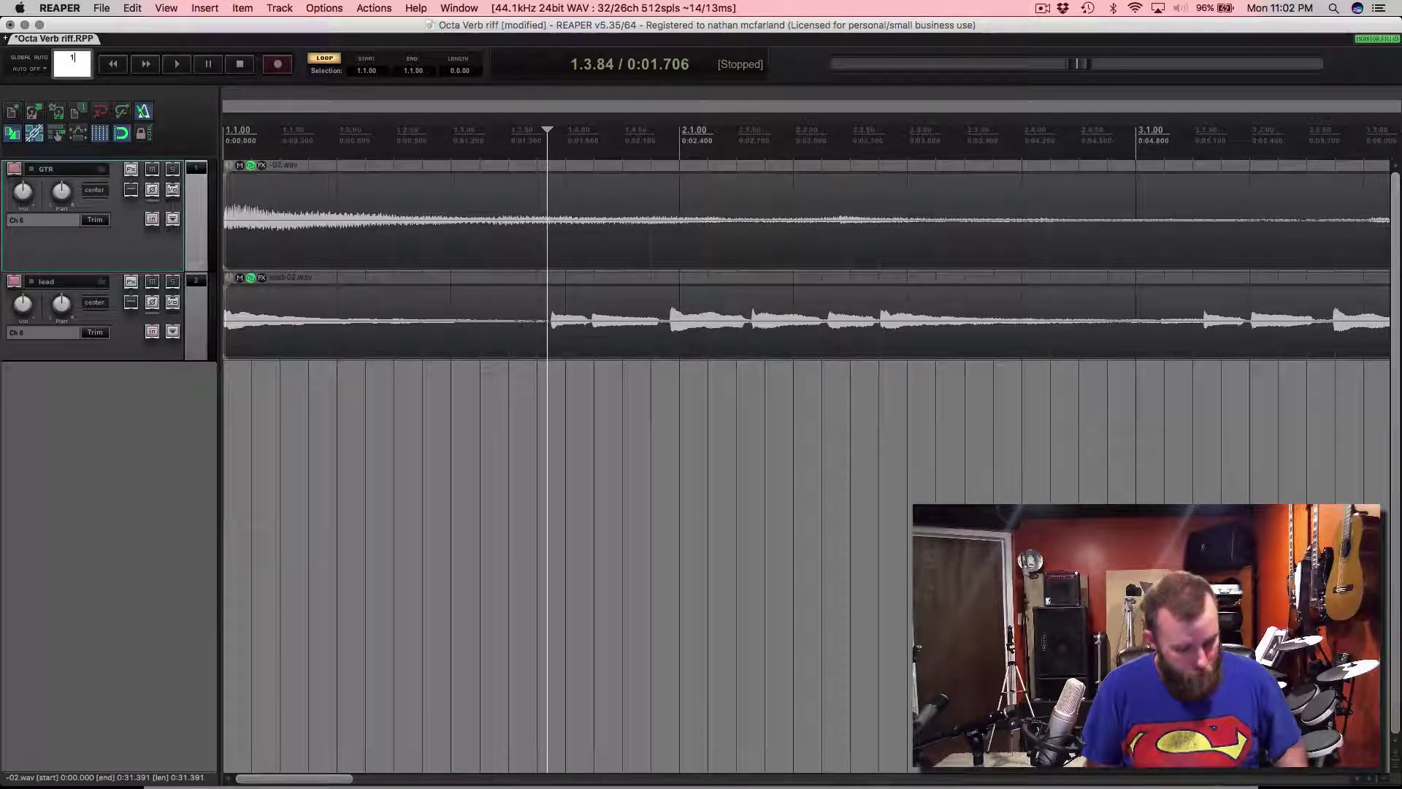
key("Return")
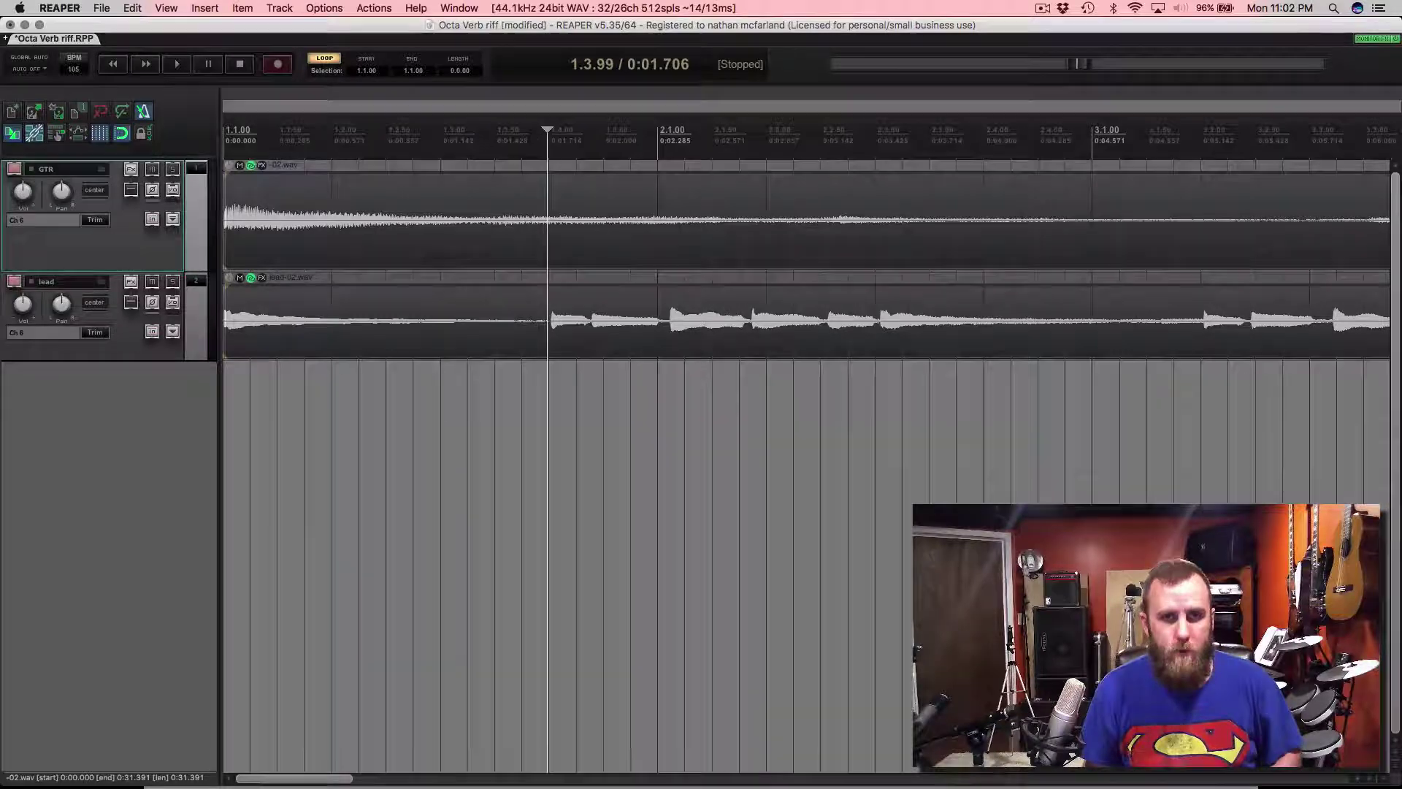
left_click(548, 143)
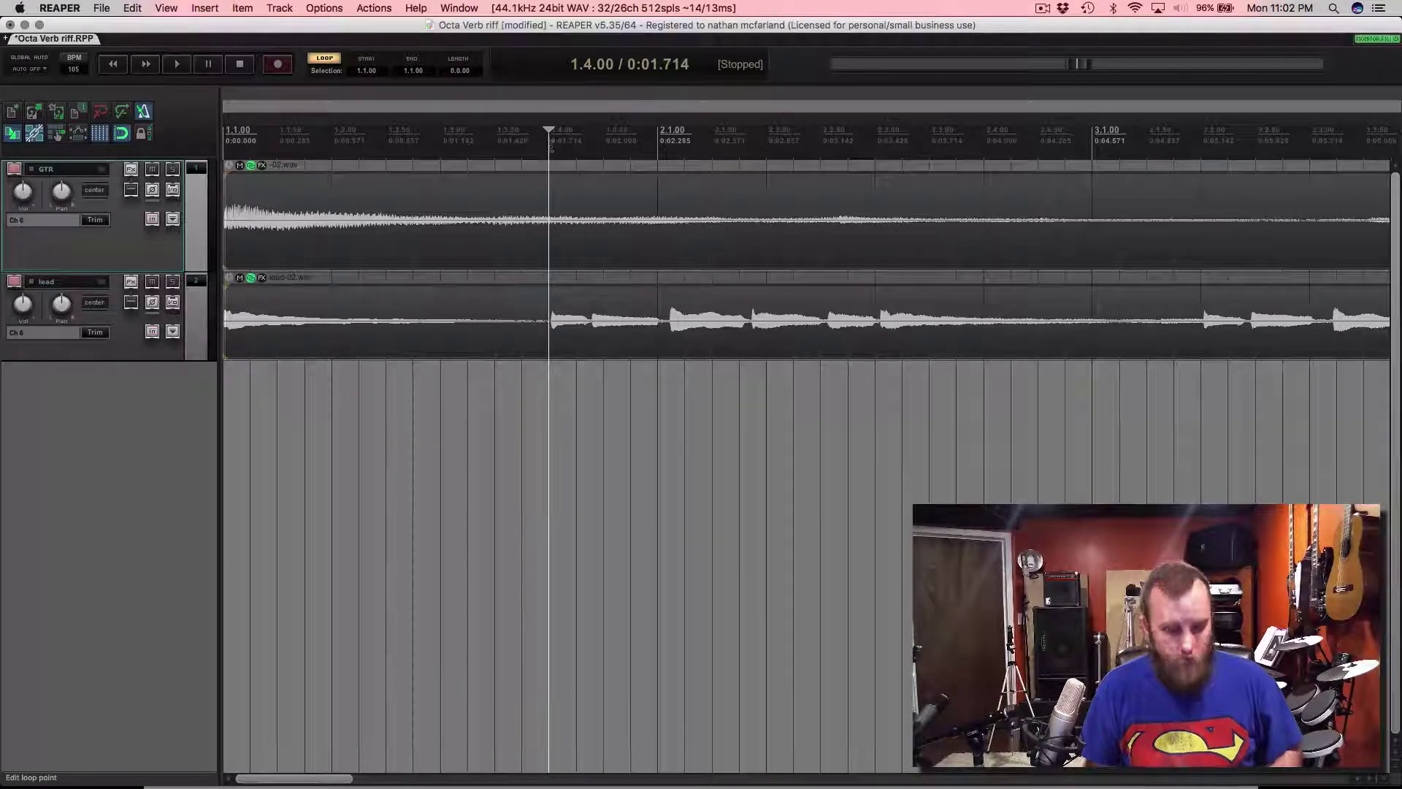
key("shift+m")
key("Return")
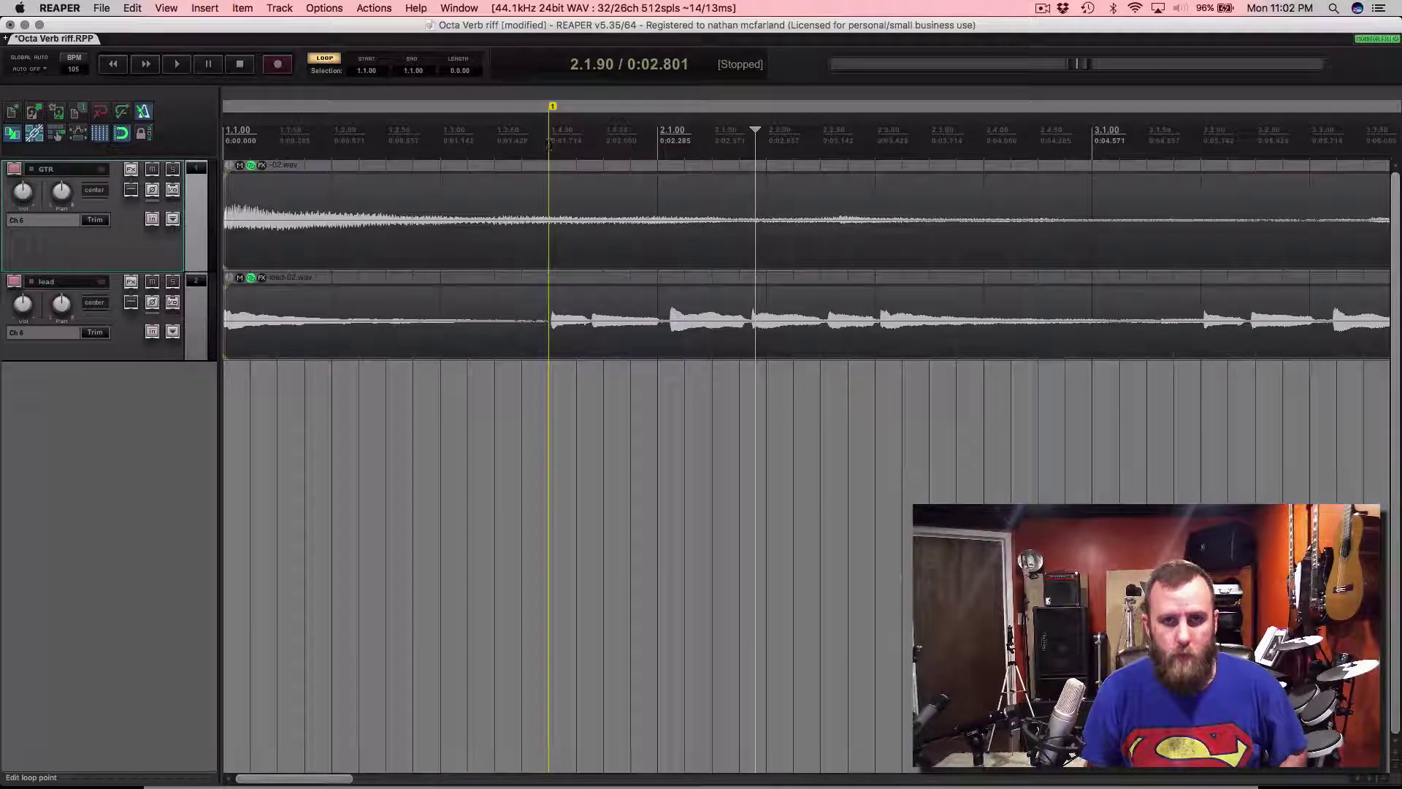
Raise the tempo stepwise through 107 and 110 BPM and faster, watching the grid rescale
double_click(74, 69)
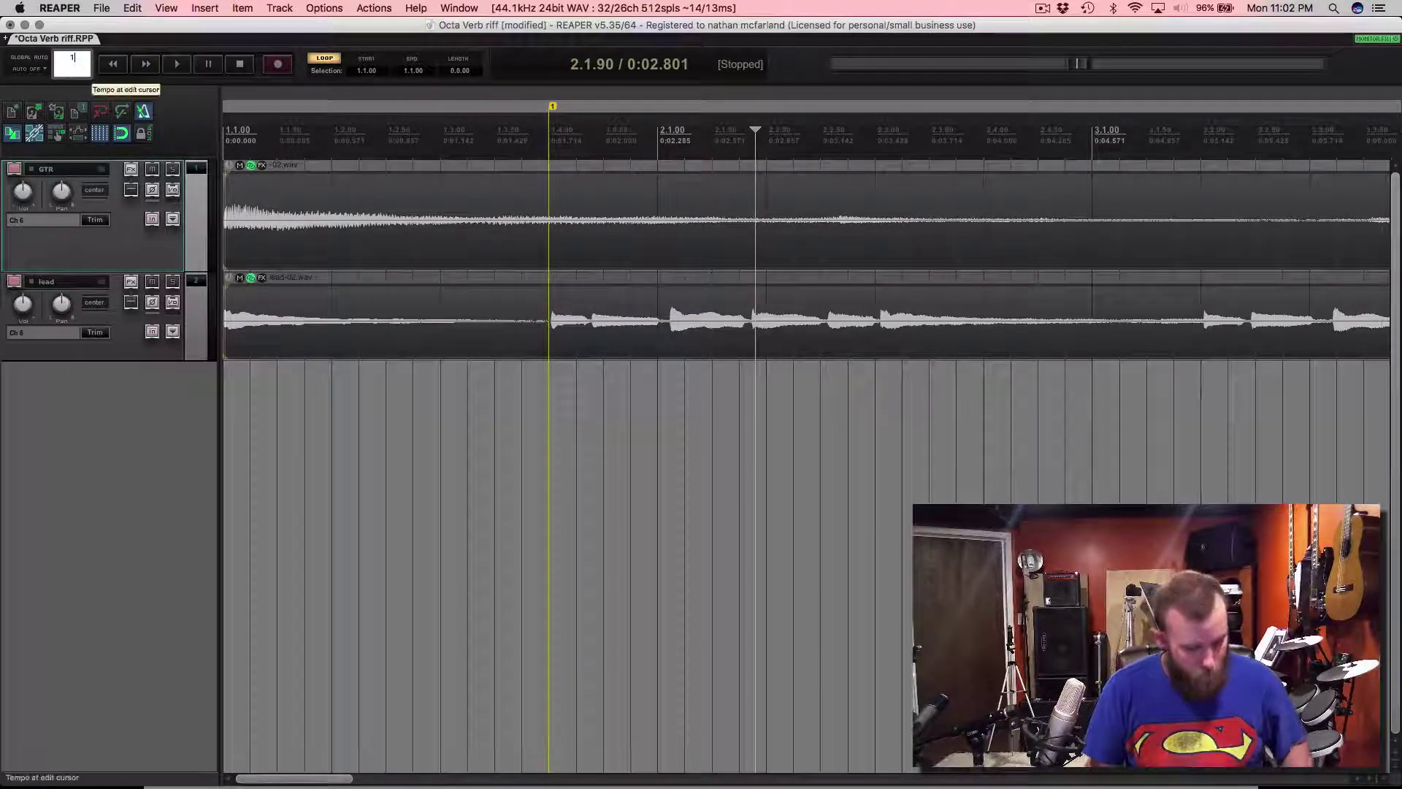
key("Return")
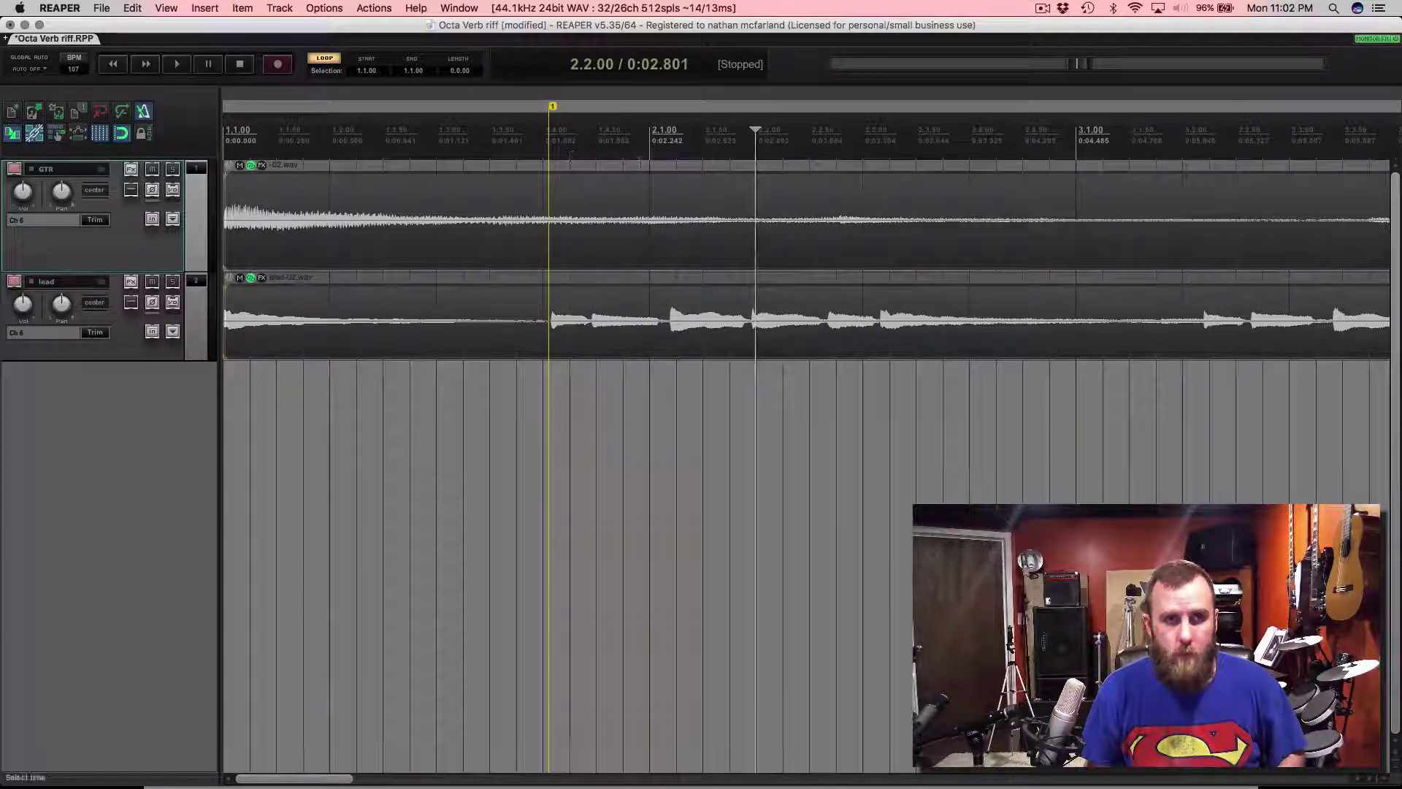
double_click(73, 69)
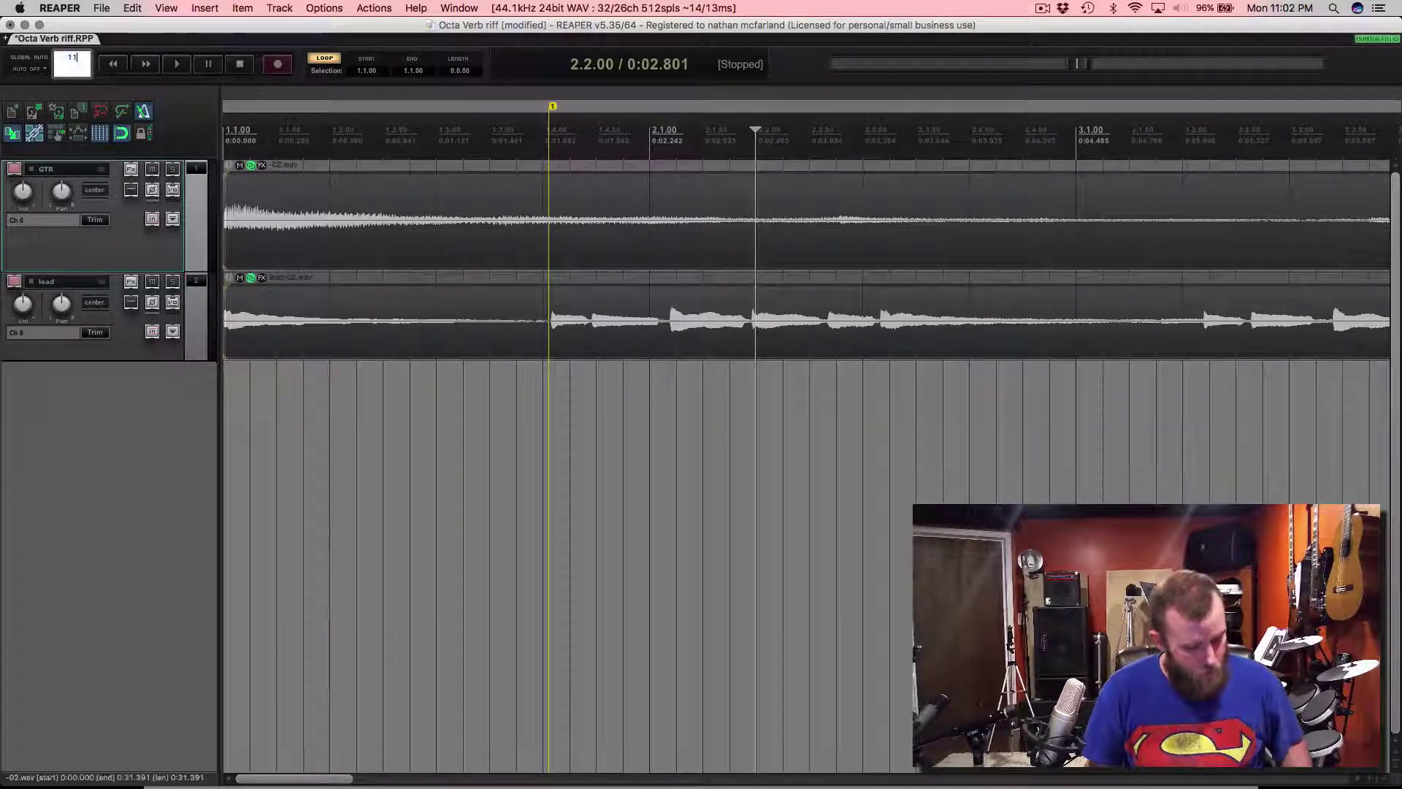
key("Return")
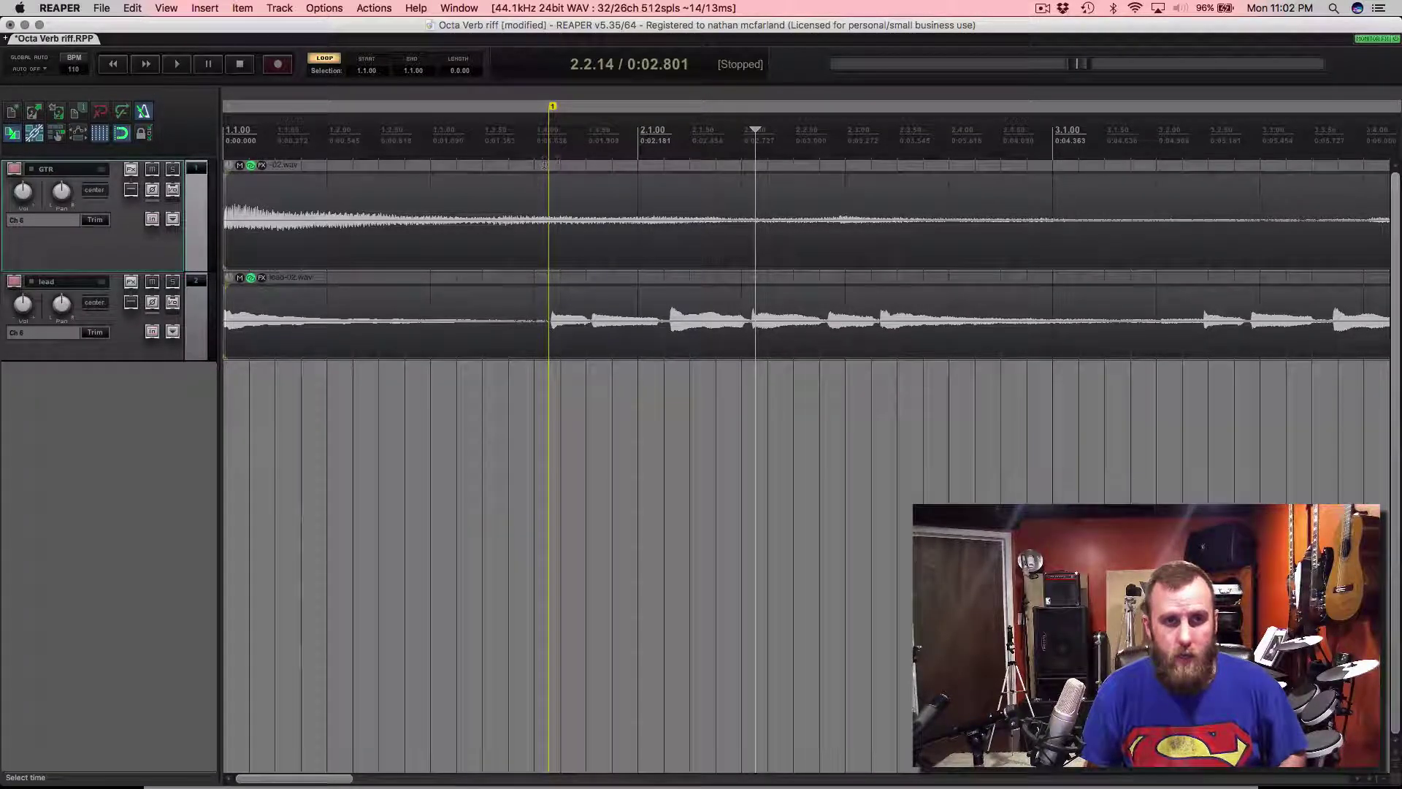
double_click(74, 69)
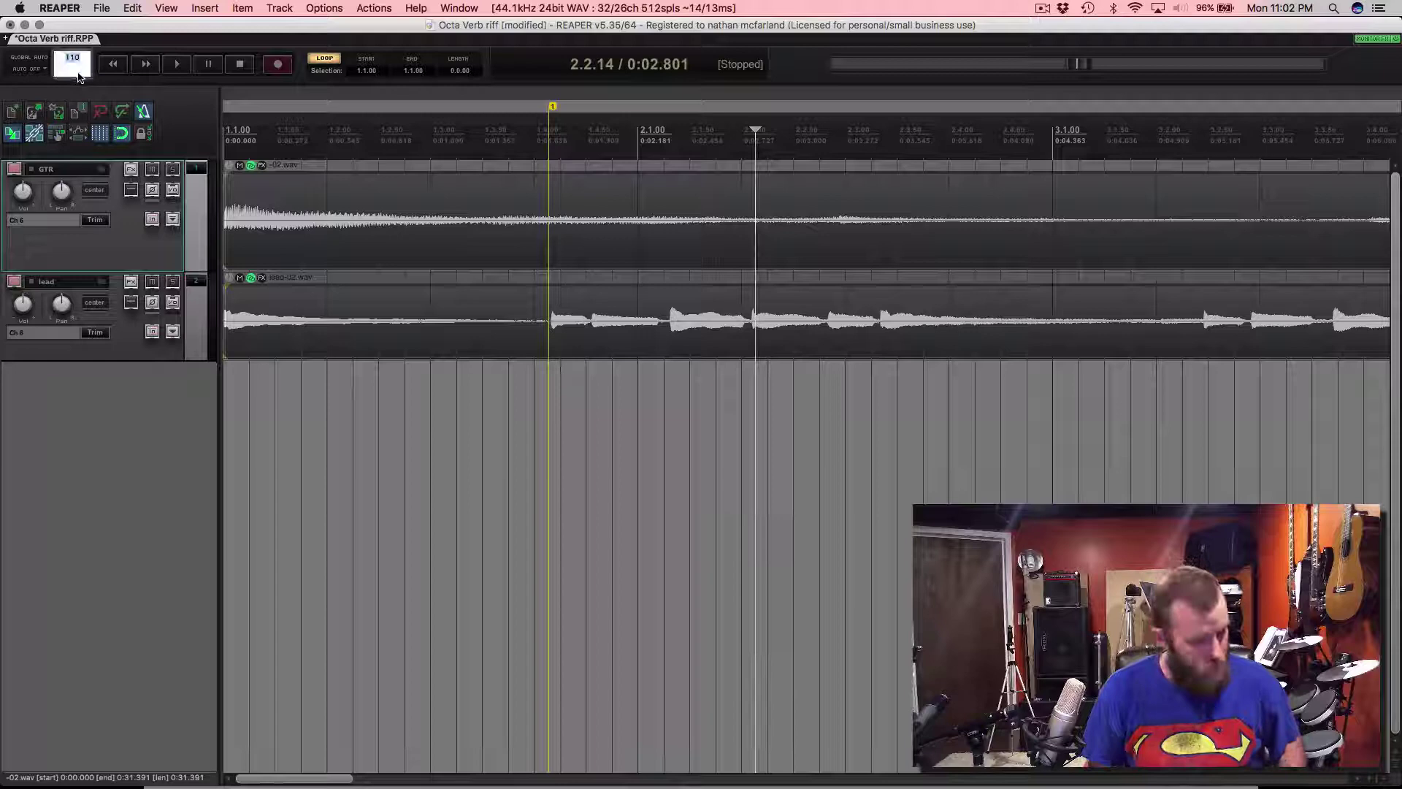
type("5")
key("Return")
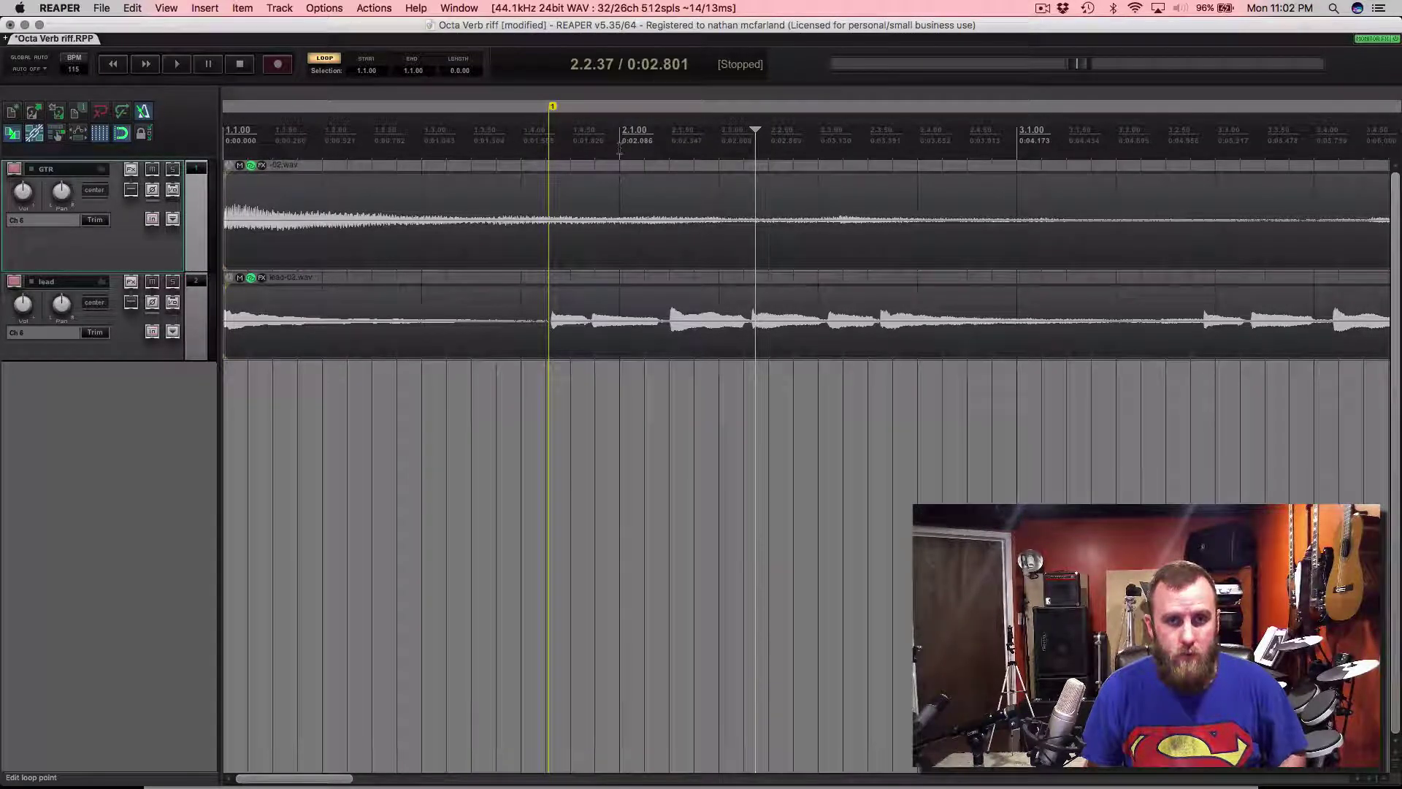
Continue raising the tempo through 125, 130 and 135 to 140 BPM, then place the edit point near bar 2
double_click(77, 77)
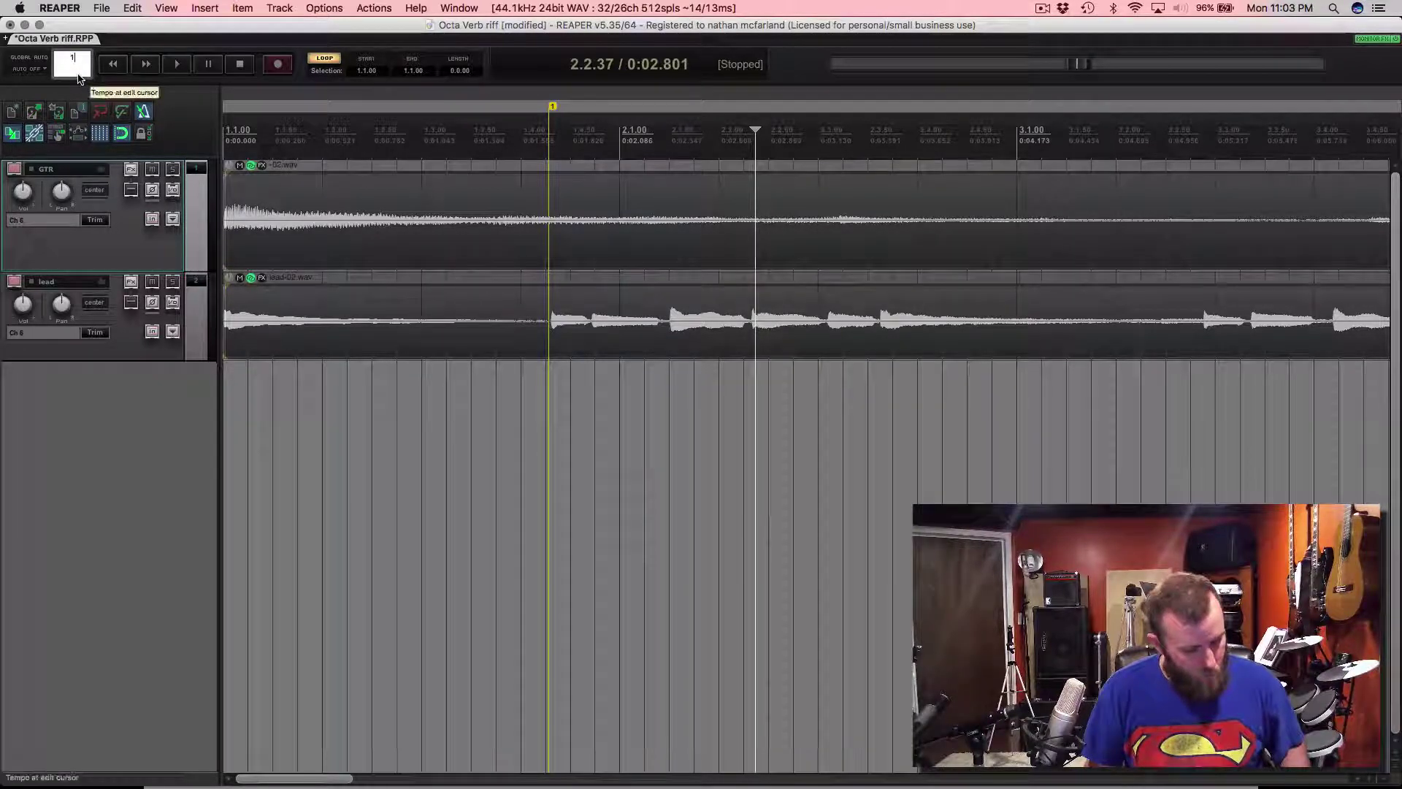
key("Return")
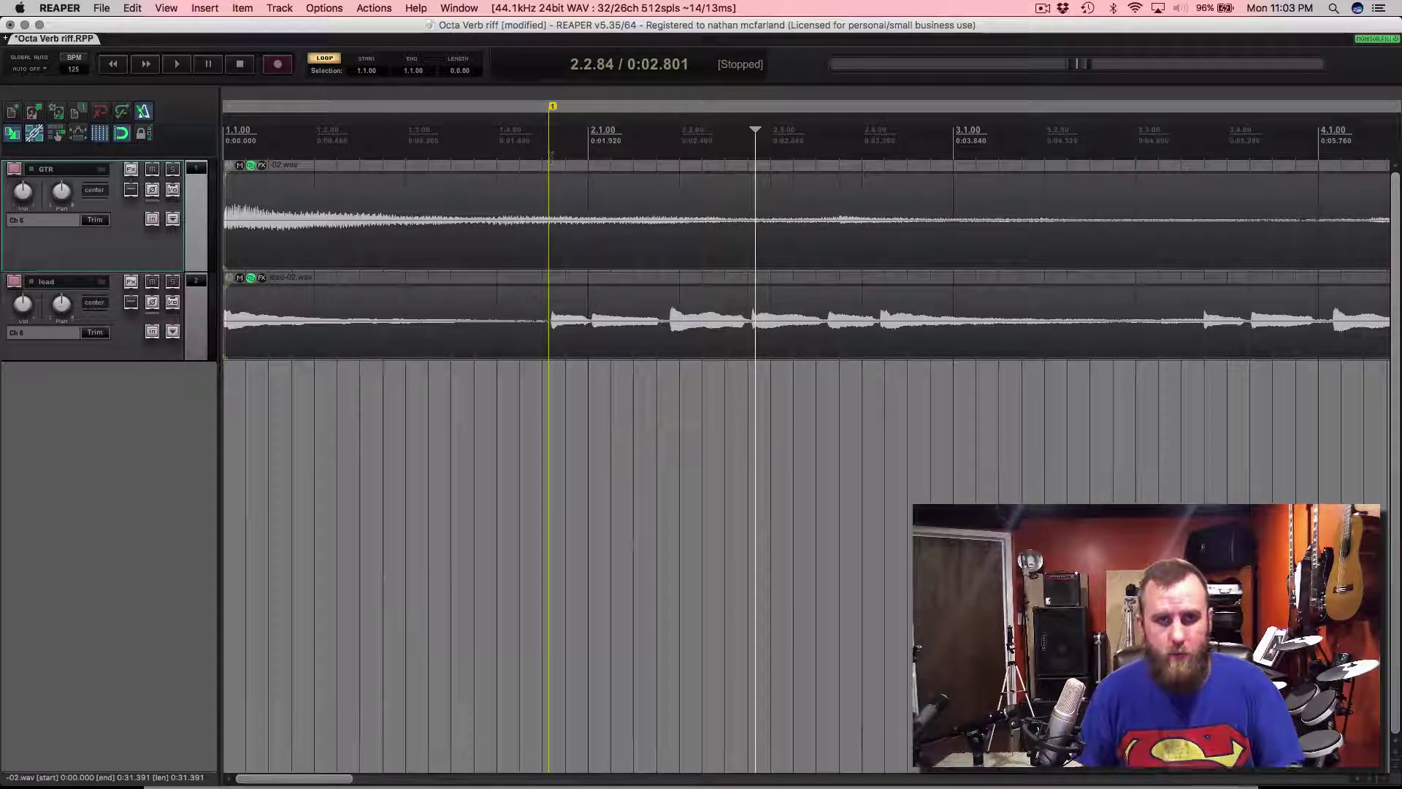
left_click(70, 68)
type("13")
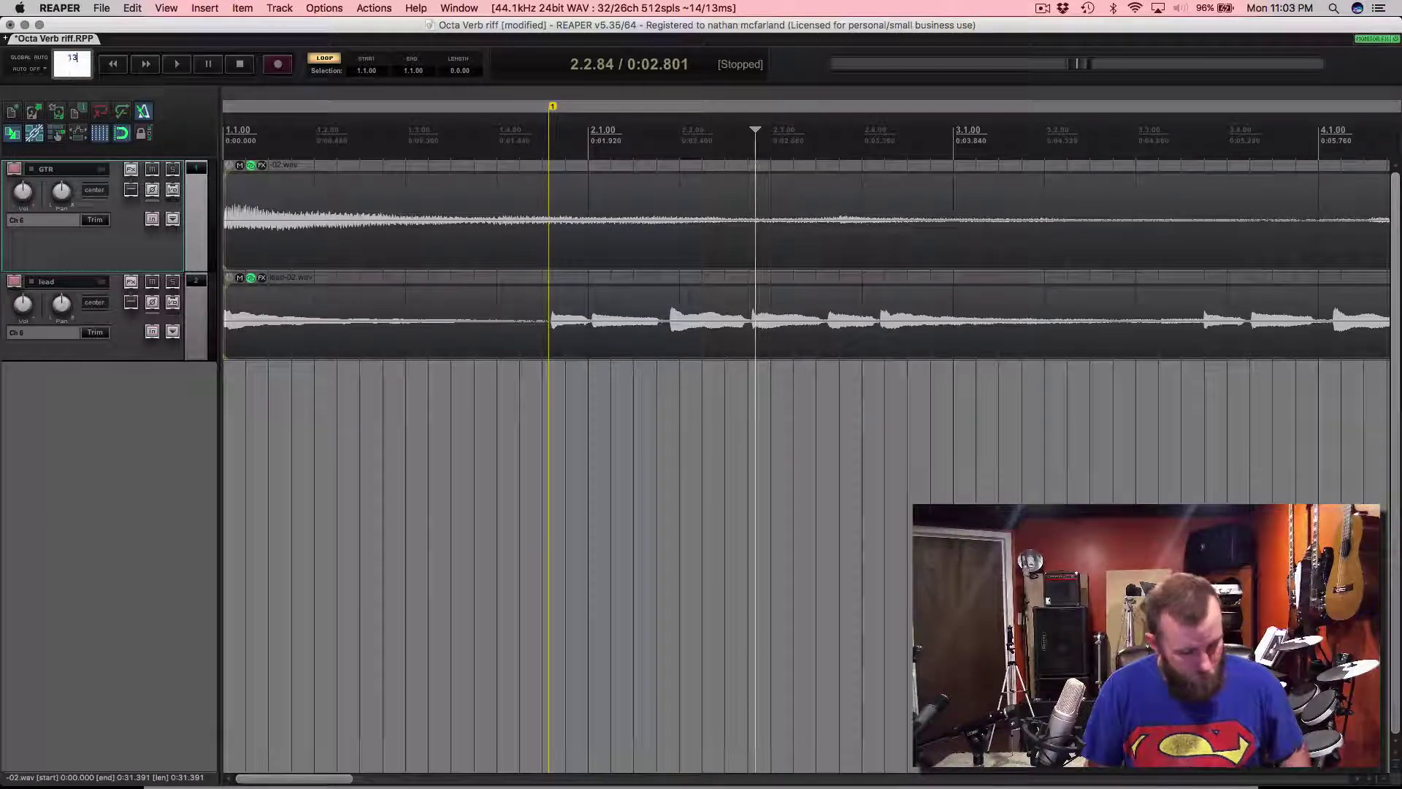
type("0")
key("Return")
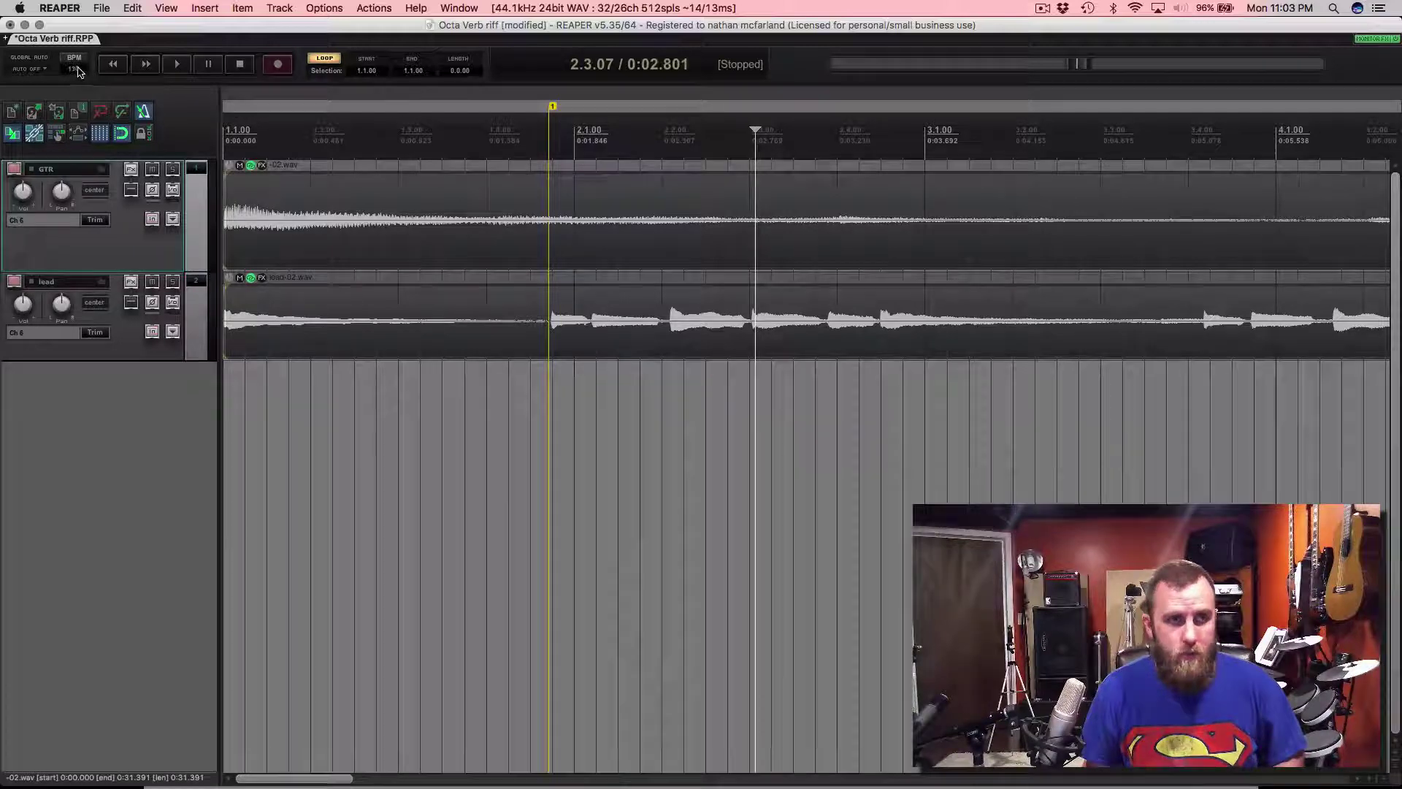
left_click(72, 68)
type("35")
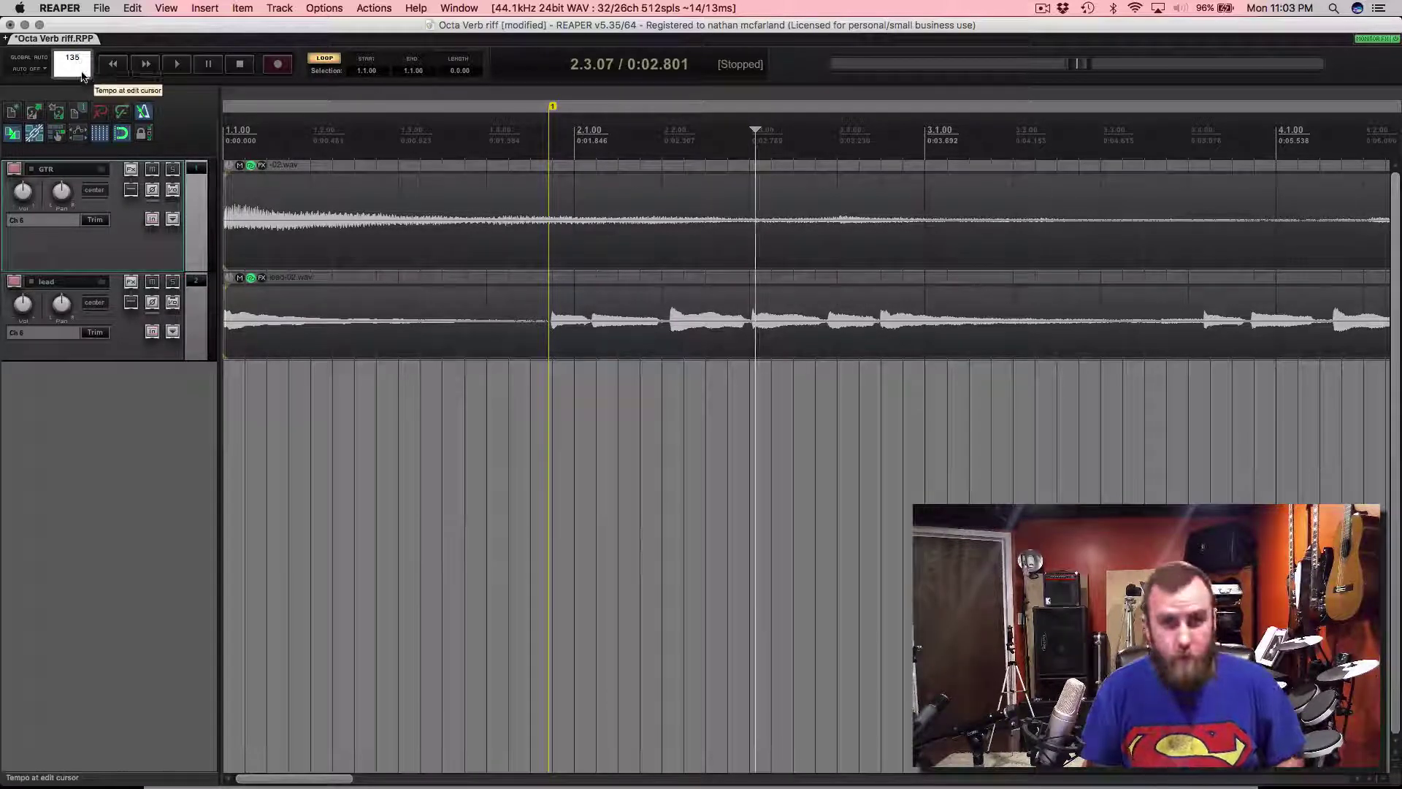
key("Return")
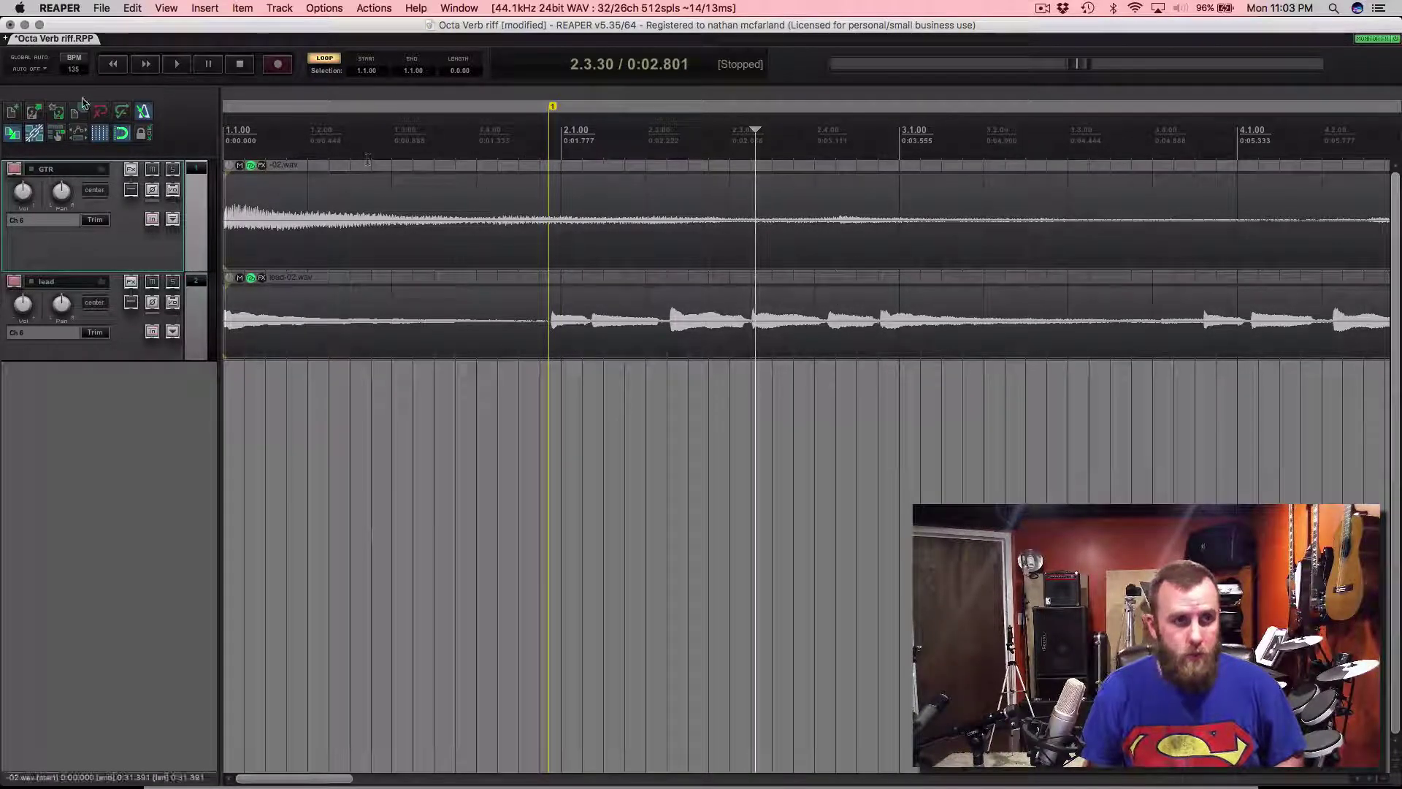
left_click(77, 71)
type("140")
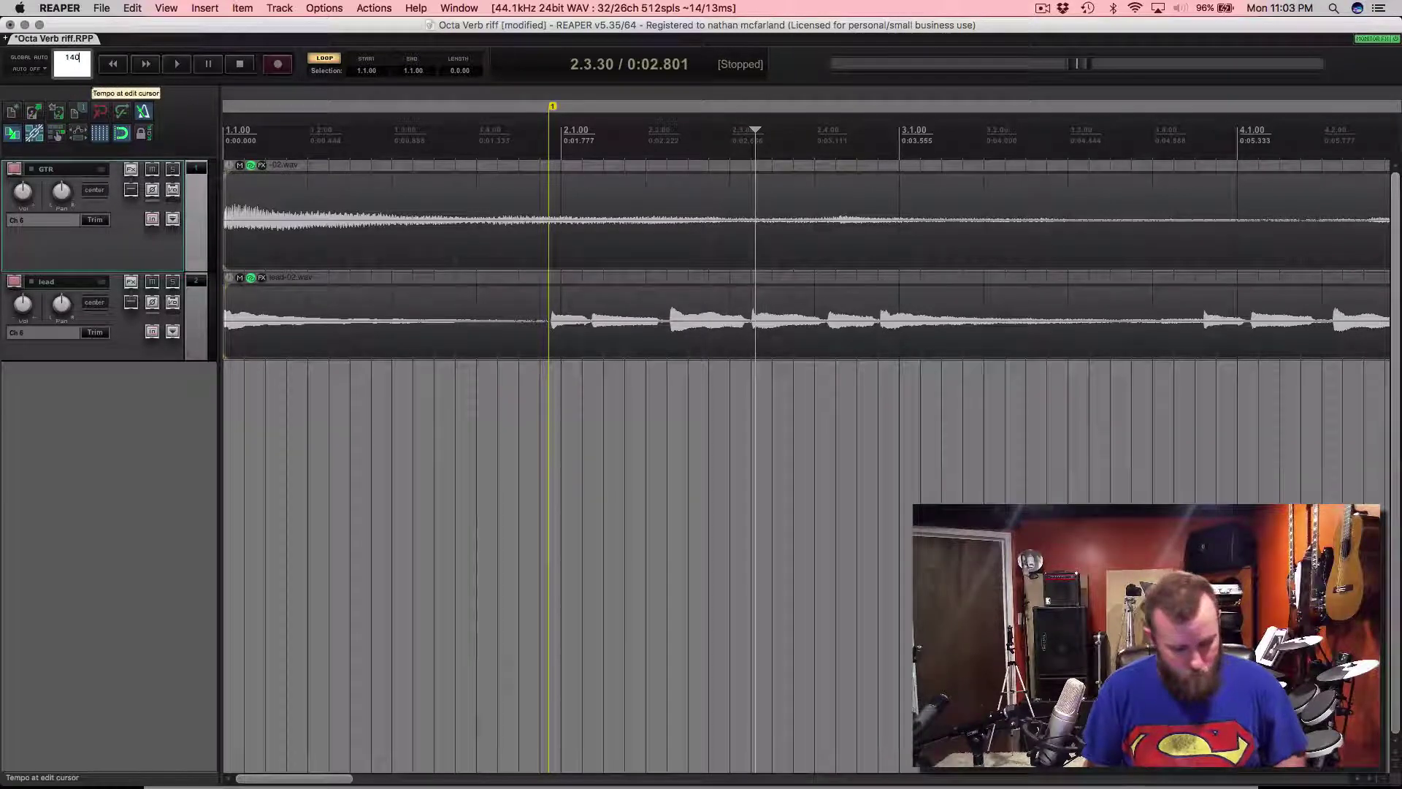
key("Return")
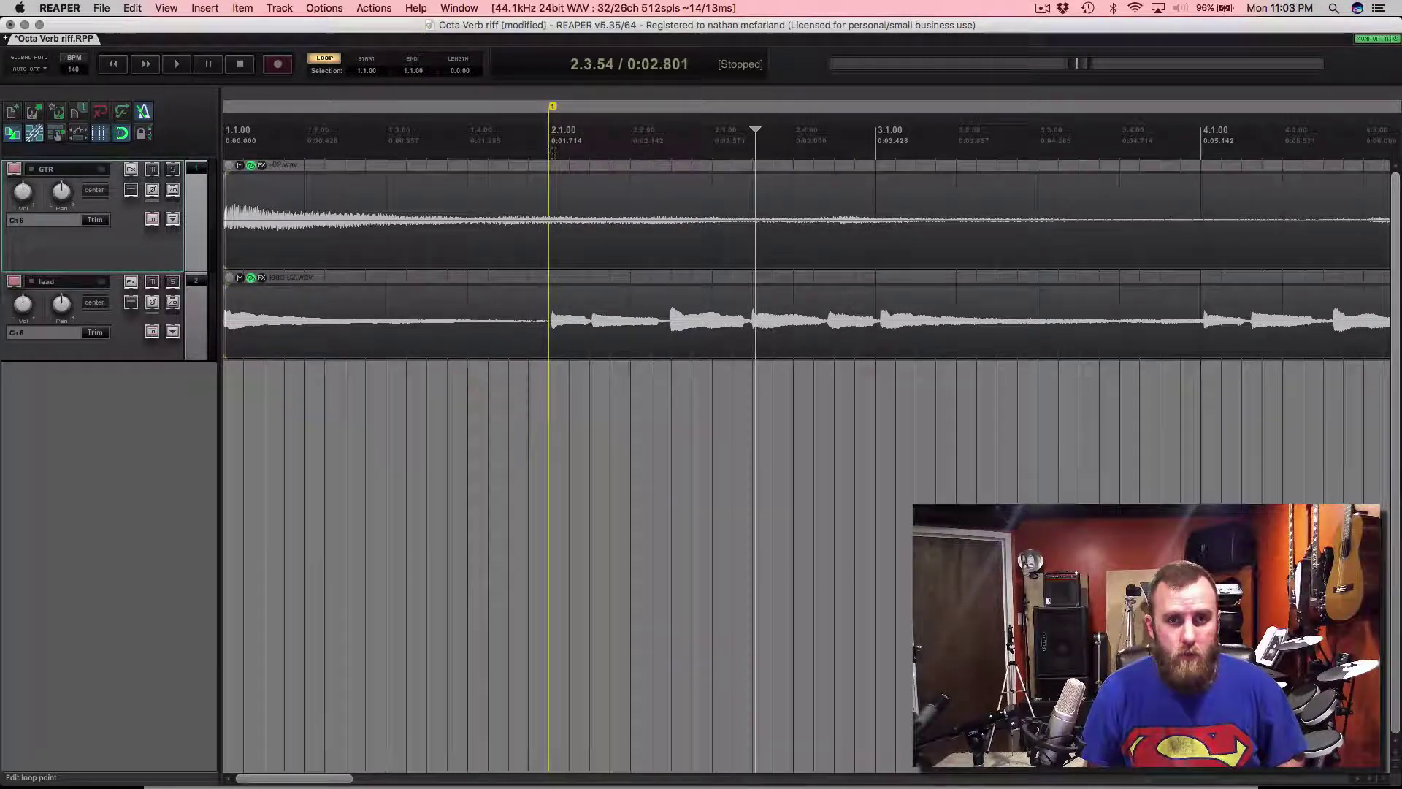
left_click(593, 187)
scroll(593, 187, "up", 5)
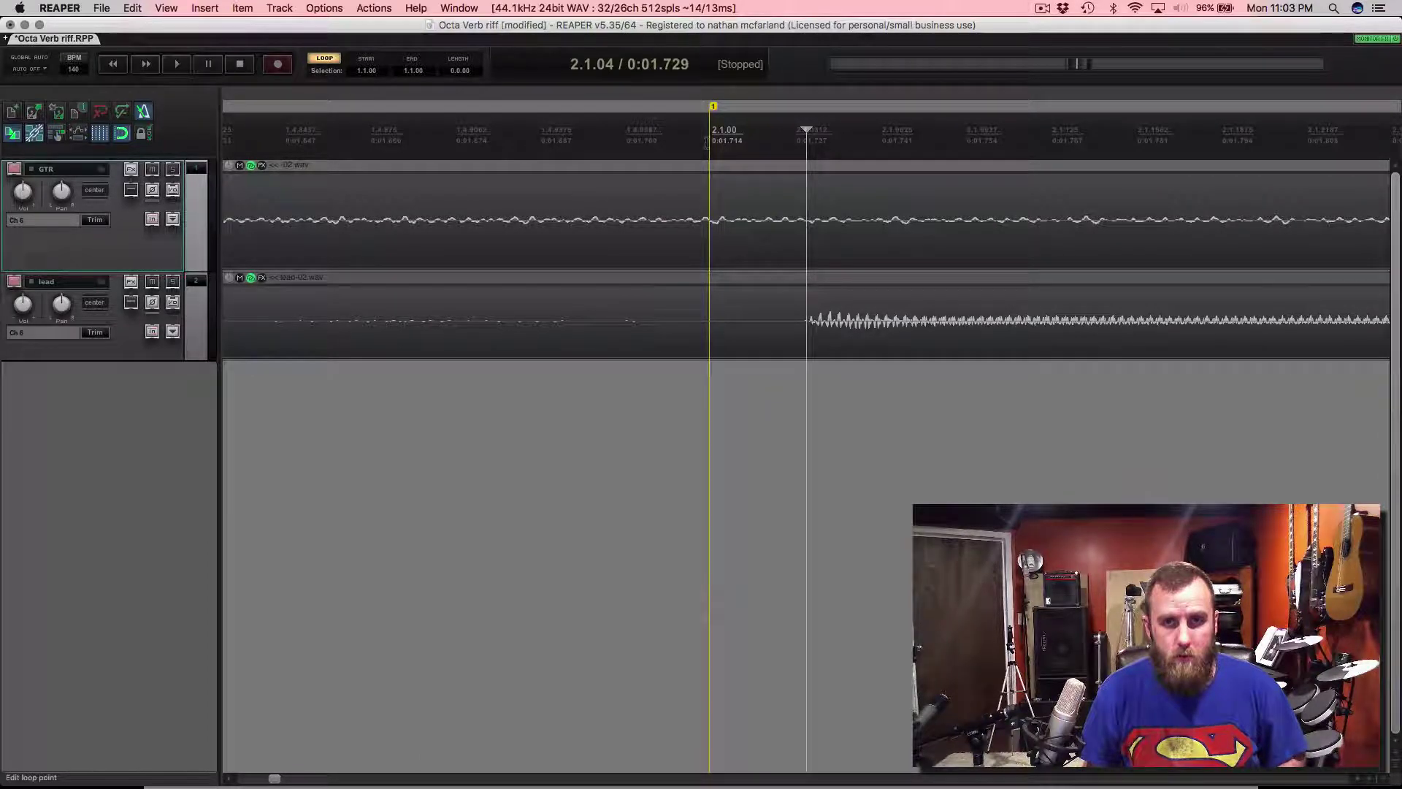
Set the edit cursor at 2.1.00 (0:01.714) and zoom out to show bars 1-8
left_click(717, 144)
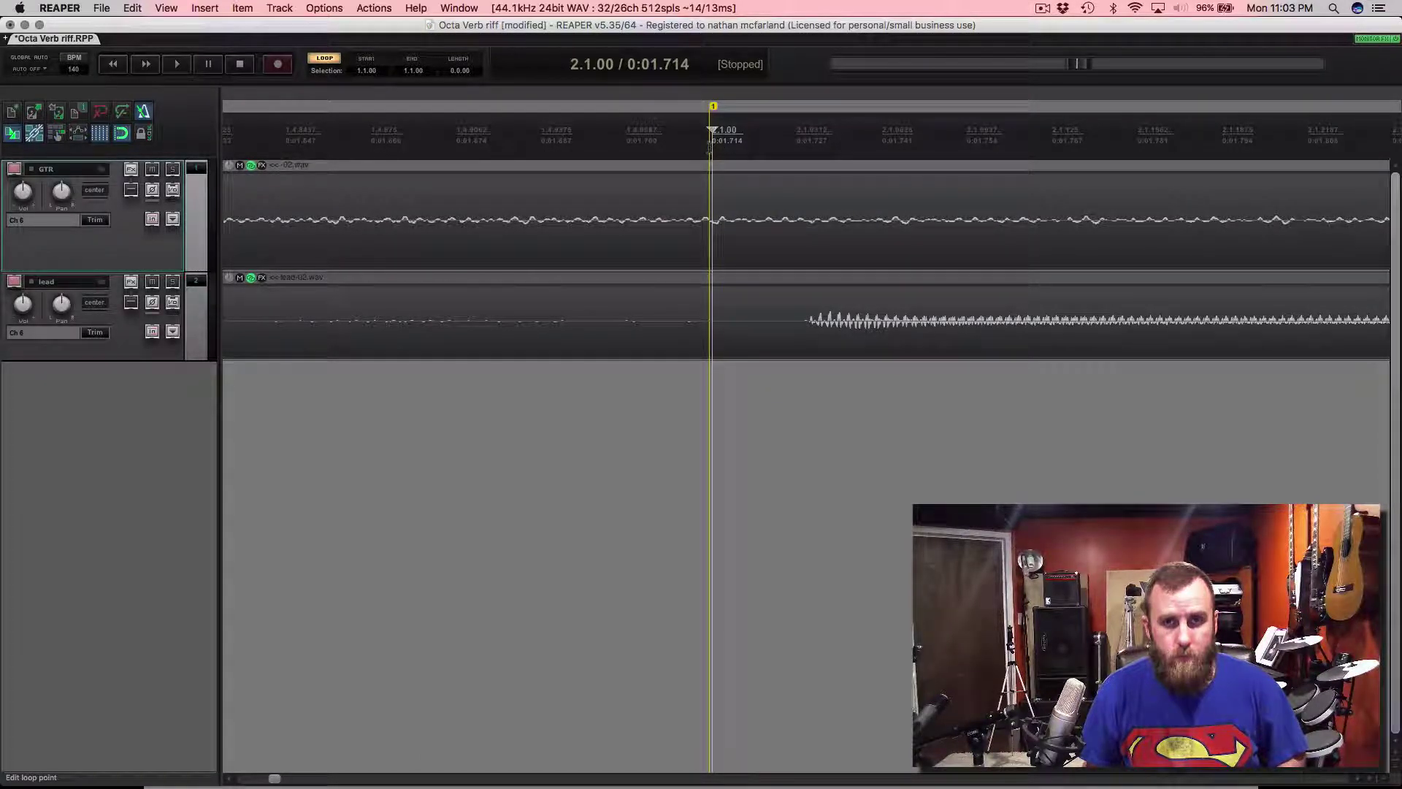
scroll(838, 115, "down", 4)
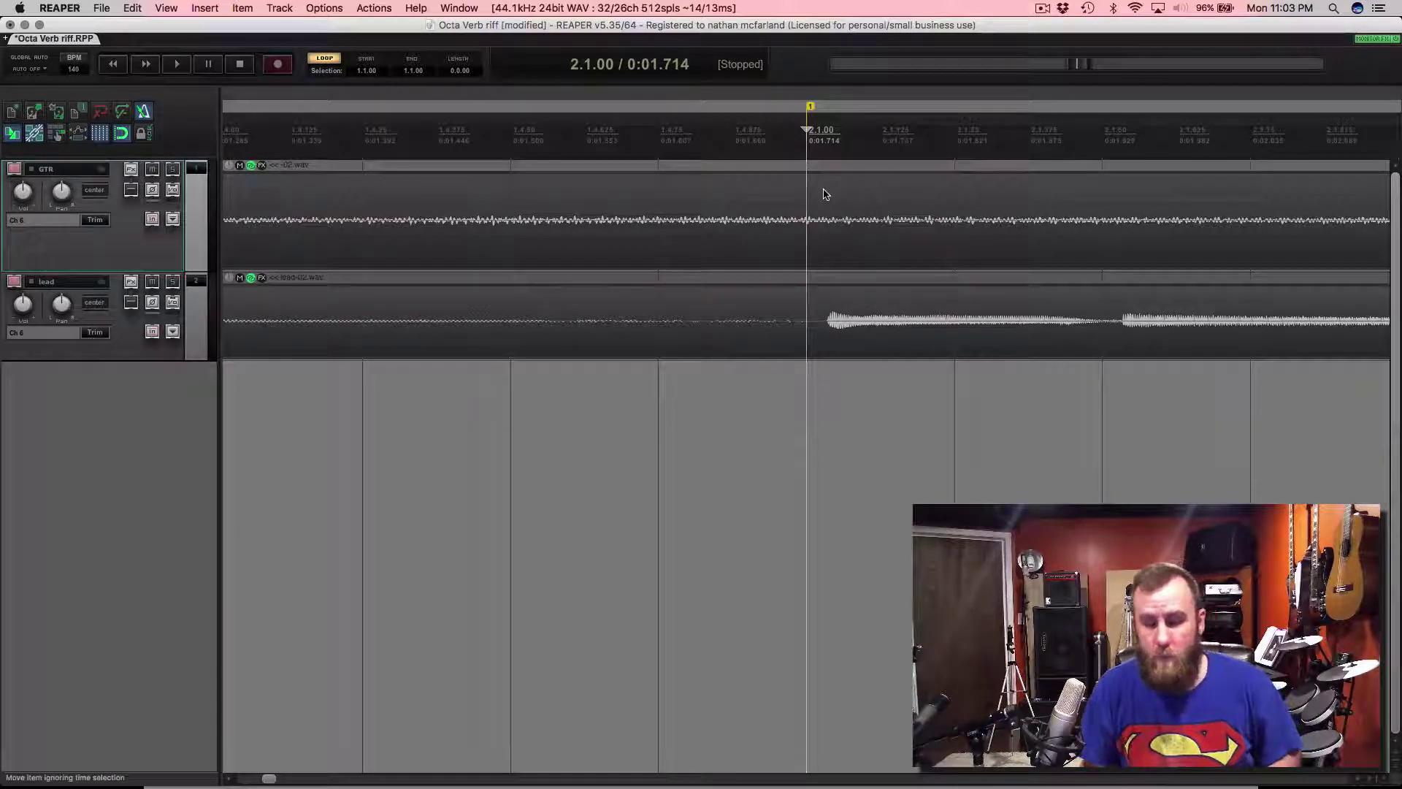
scroll(876, 226, "down", 2)
scroll(873, 226, "down", 2)
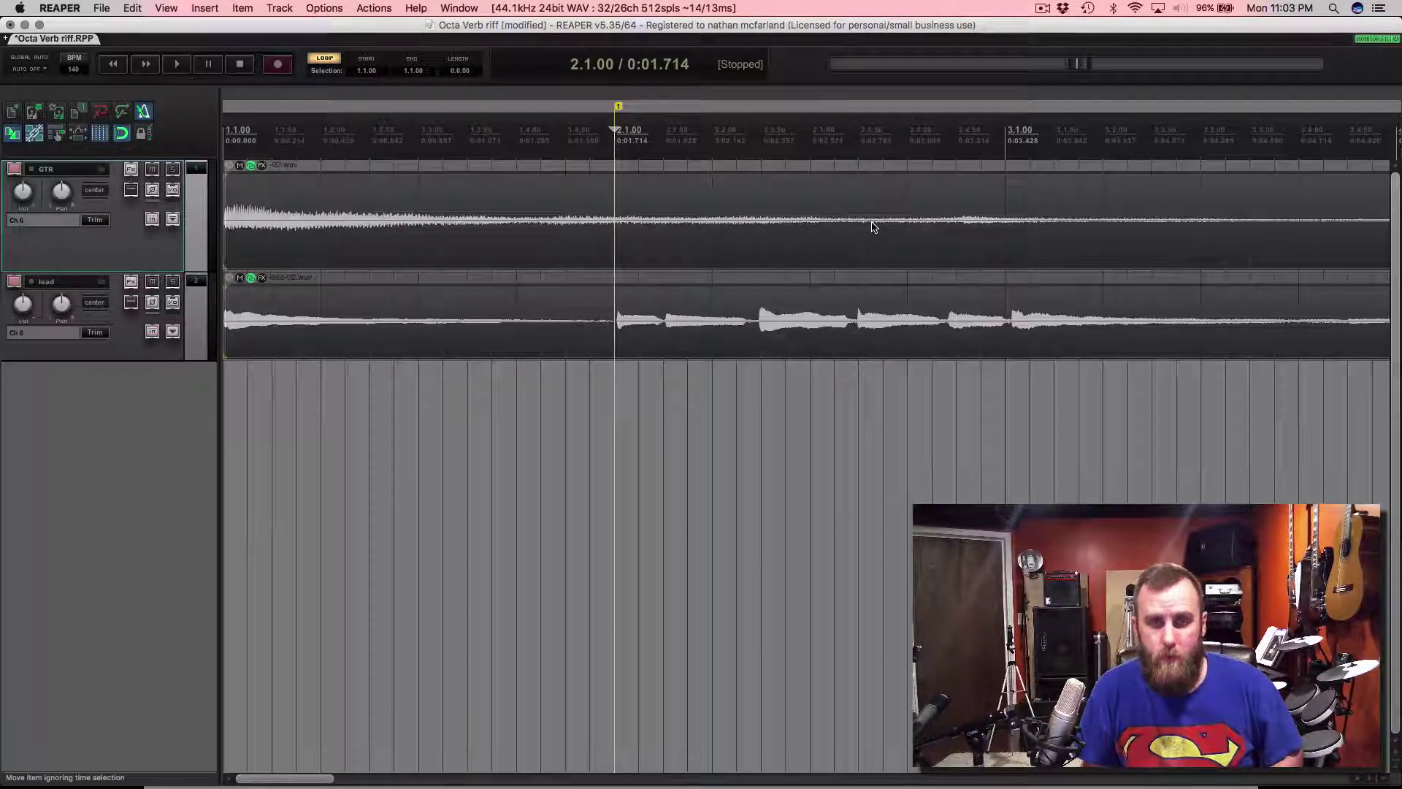
scroll(873, 227, "up", 2)
scroll(809, 223, "down", 2)
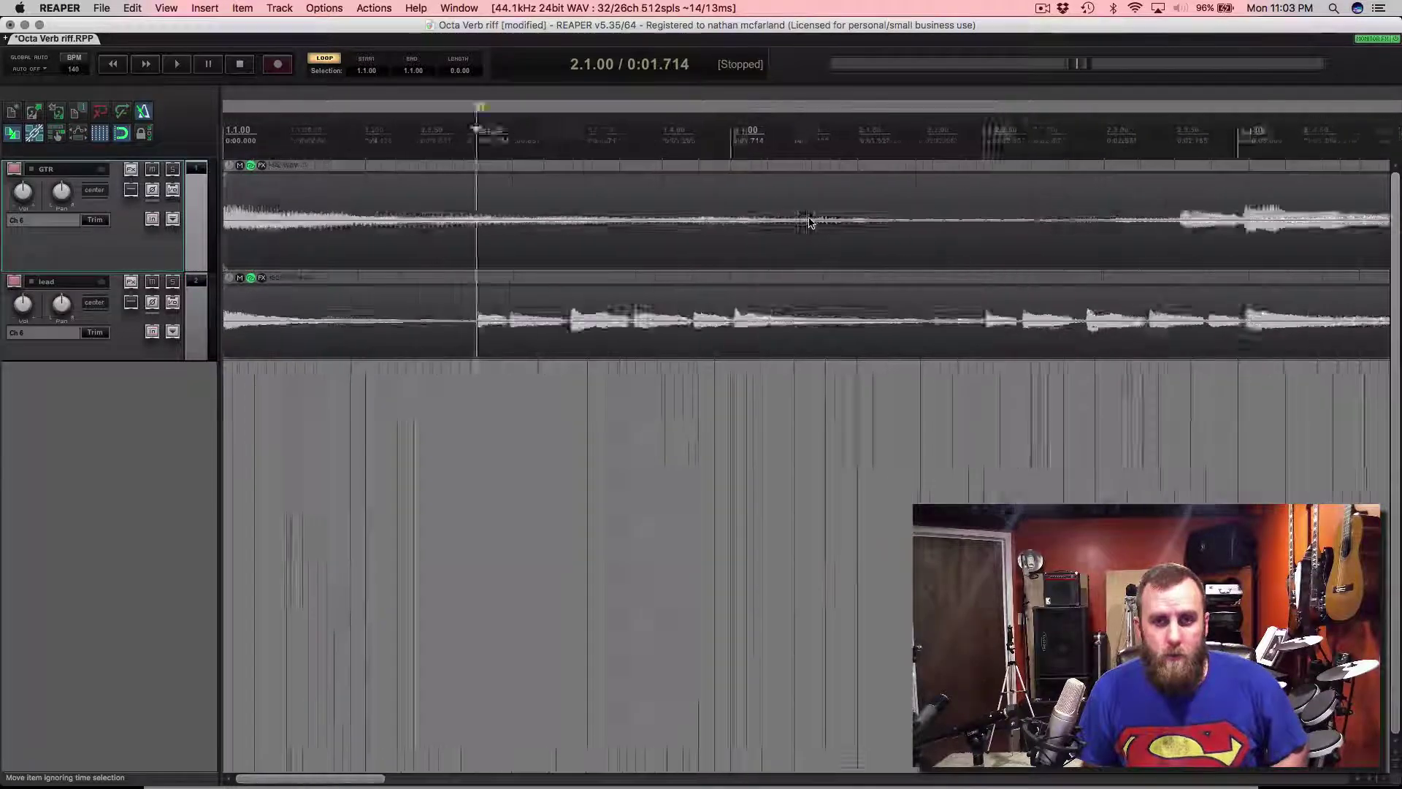
scroll(808, 222, "down", 2)
left_click(143, 114)
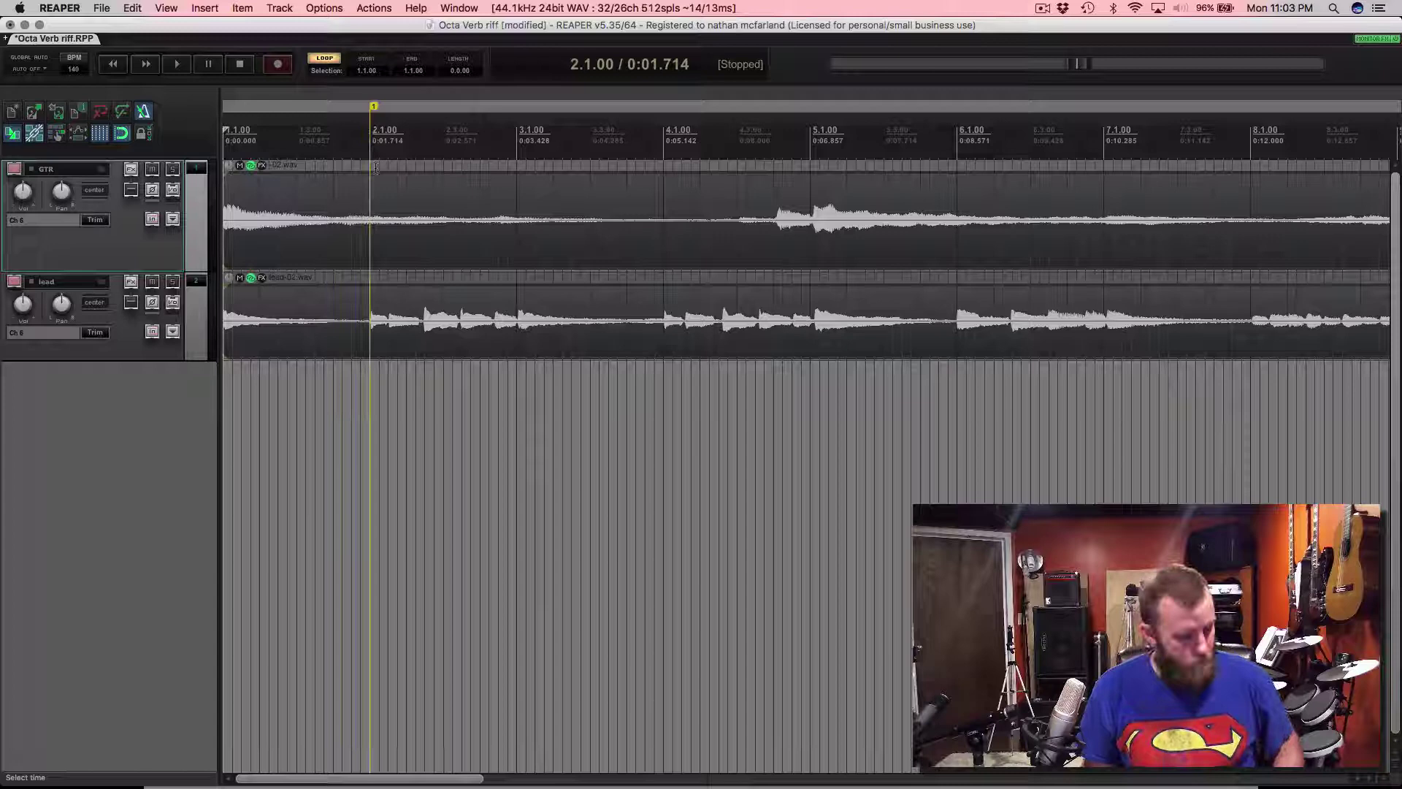
key("space")
key("space")
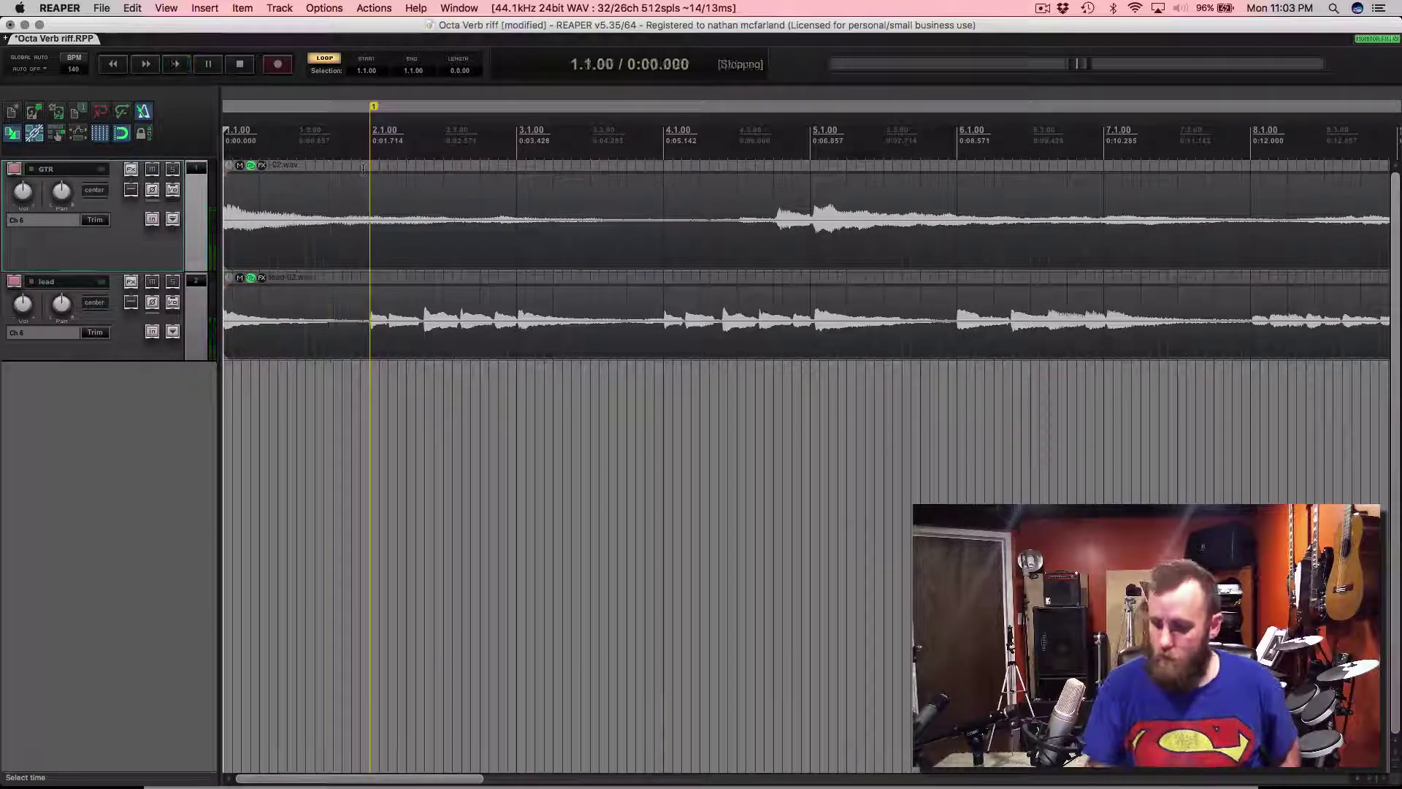
key("space")
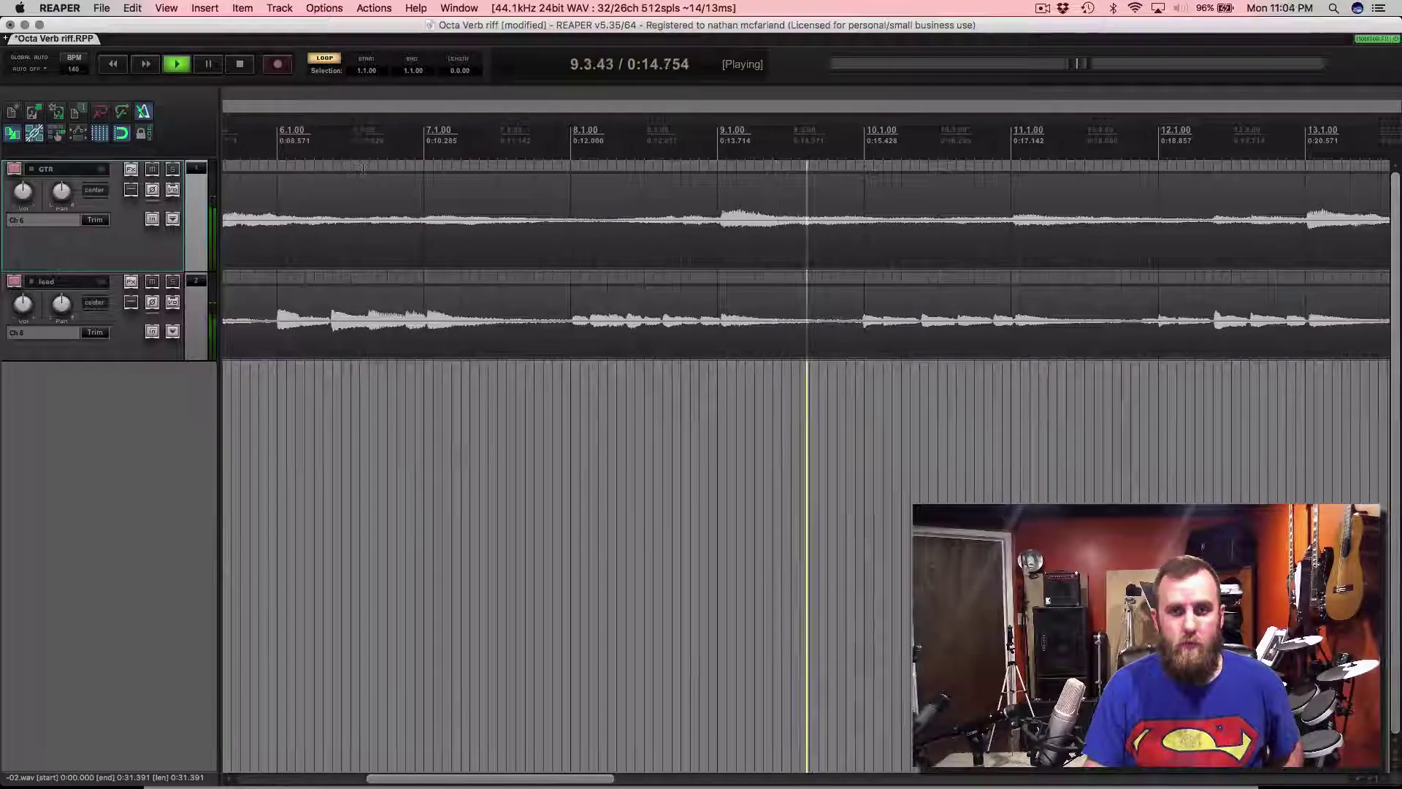
key("space")
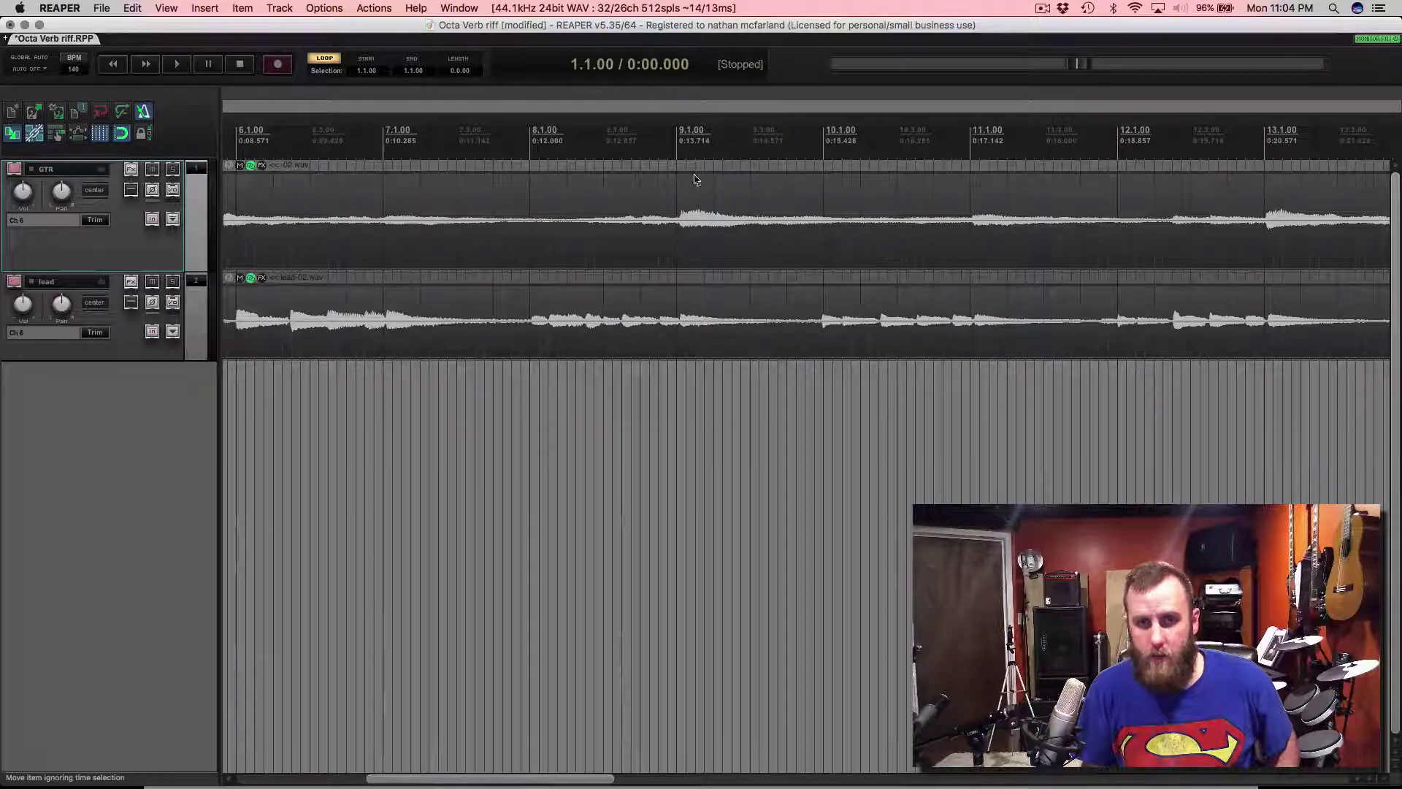
Move both guitar and lead items later and fine-tune them to start exactly on bar 9
left_click_drag(533, 258, 1117, 195)
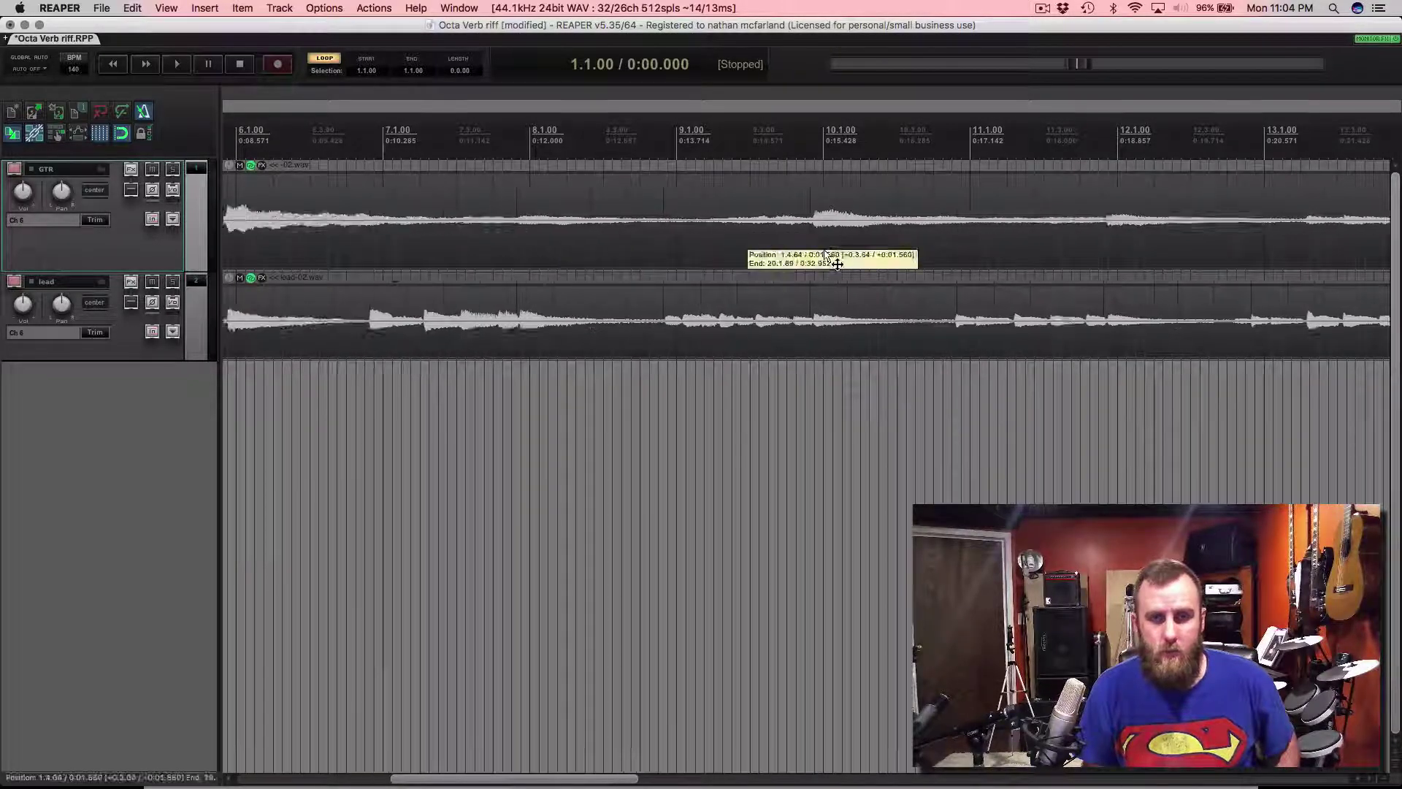
scroll(319, 106, "down", 3)
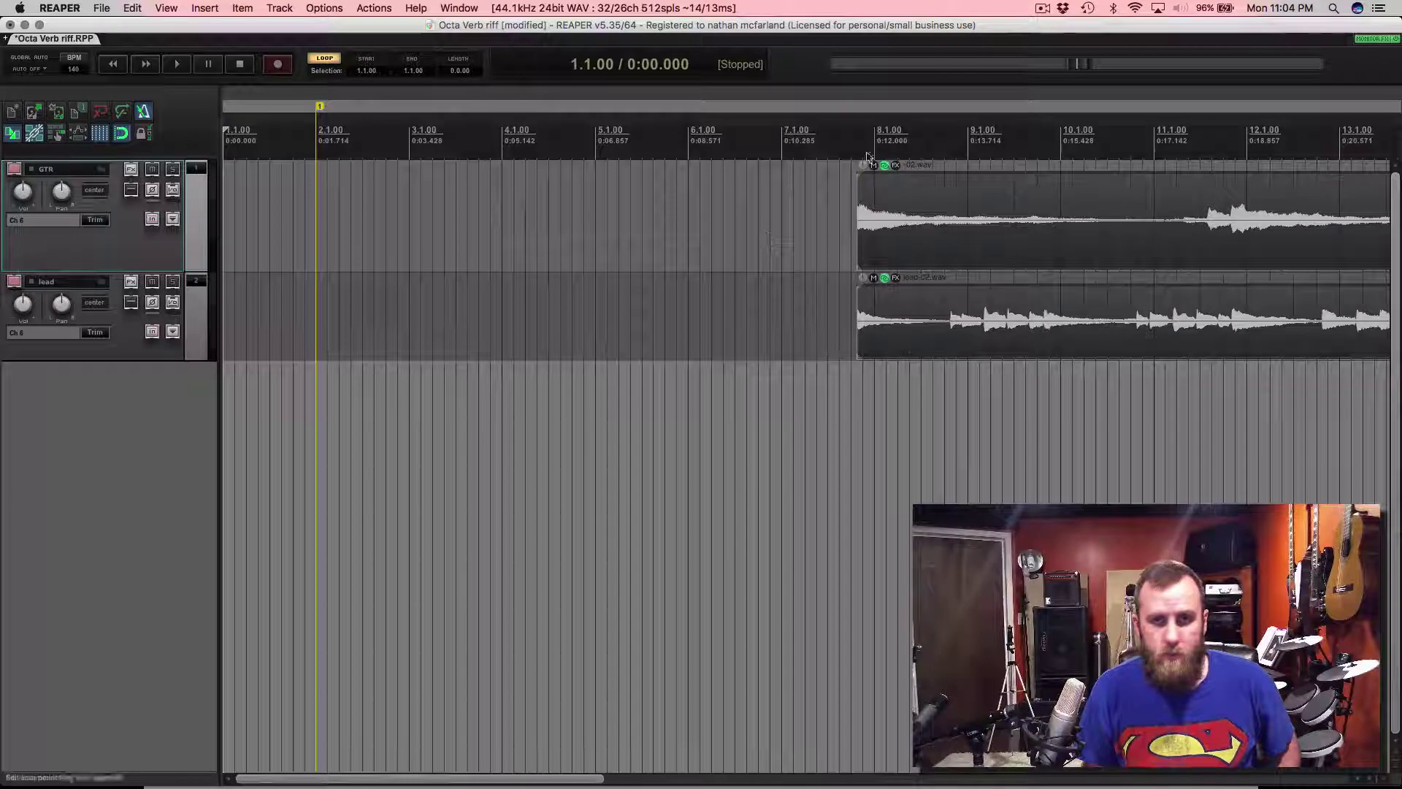
left_click_drag(927, 280, 1057, 258)
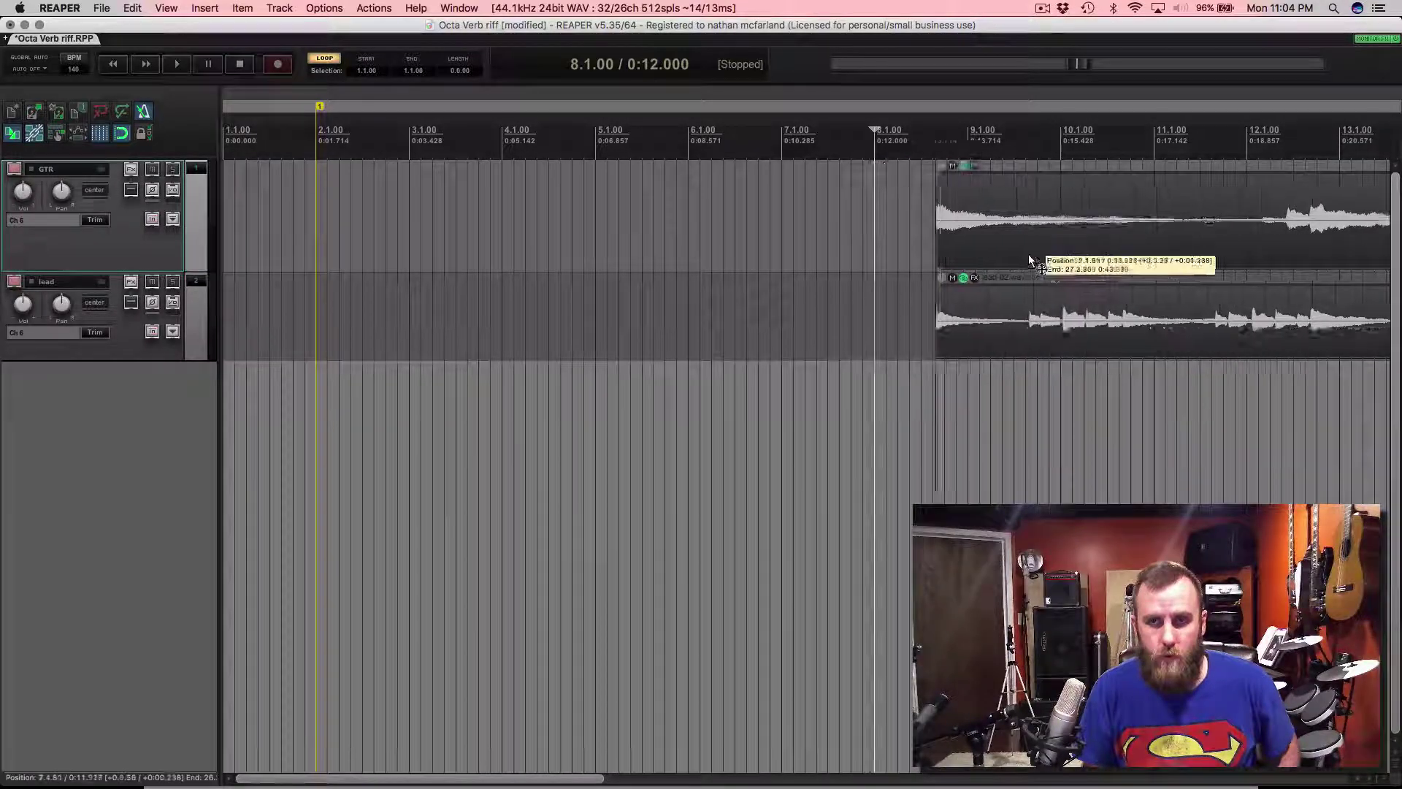
left_click(982, 151)
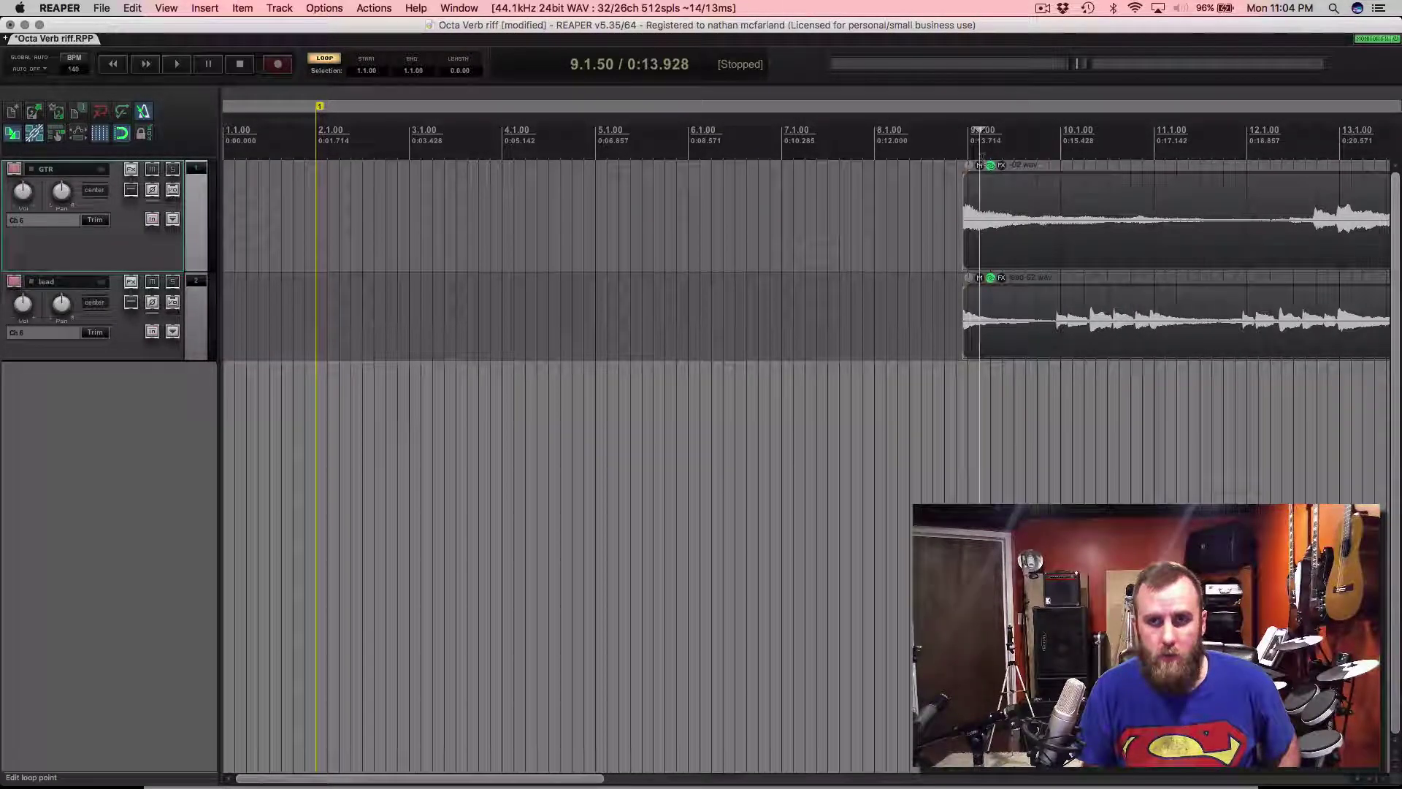
scroll(985, 157, "up", 3)
scroll(985, 156, "up", 2)
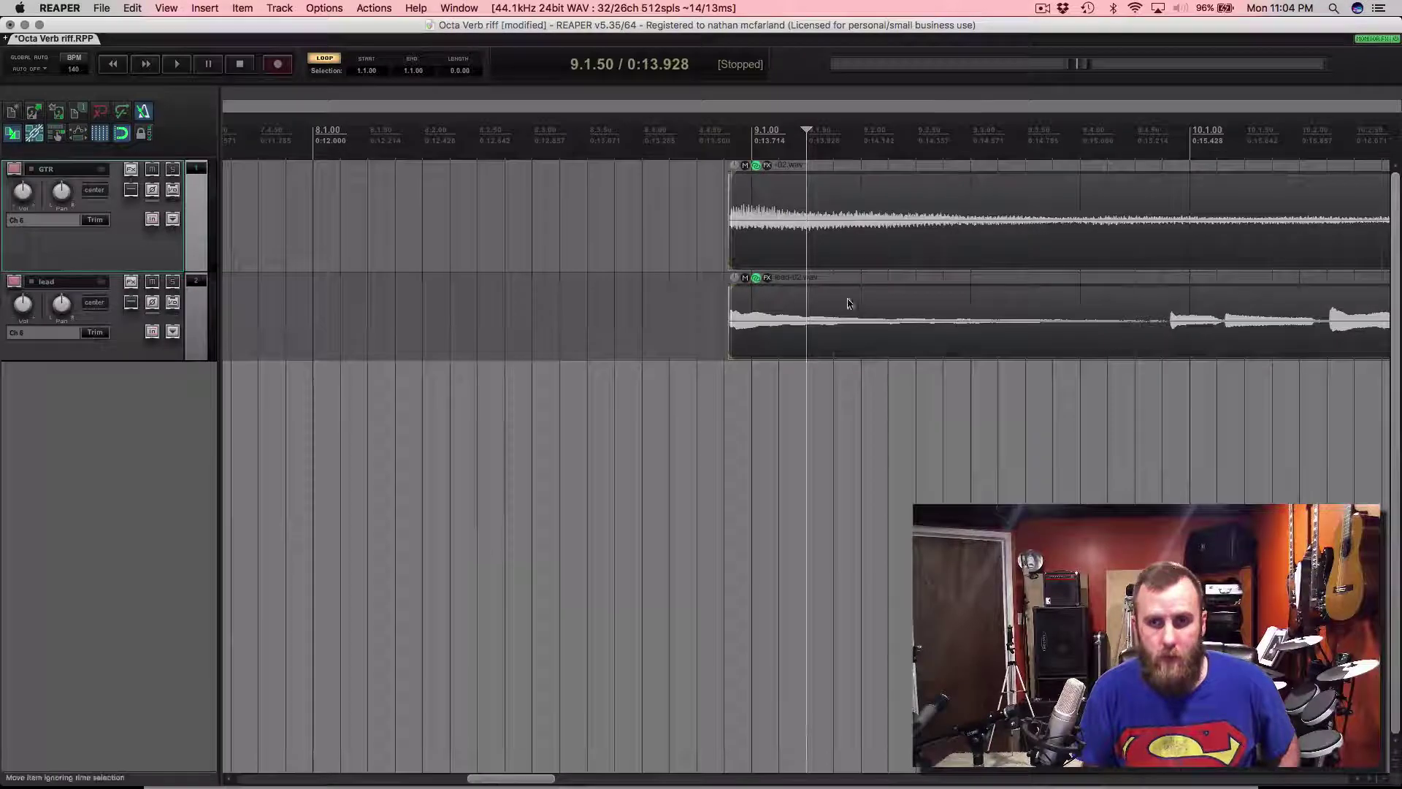
left_click_drag(857, 321, 890, 329)
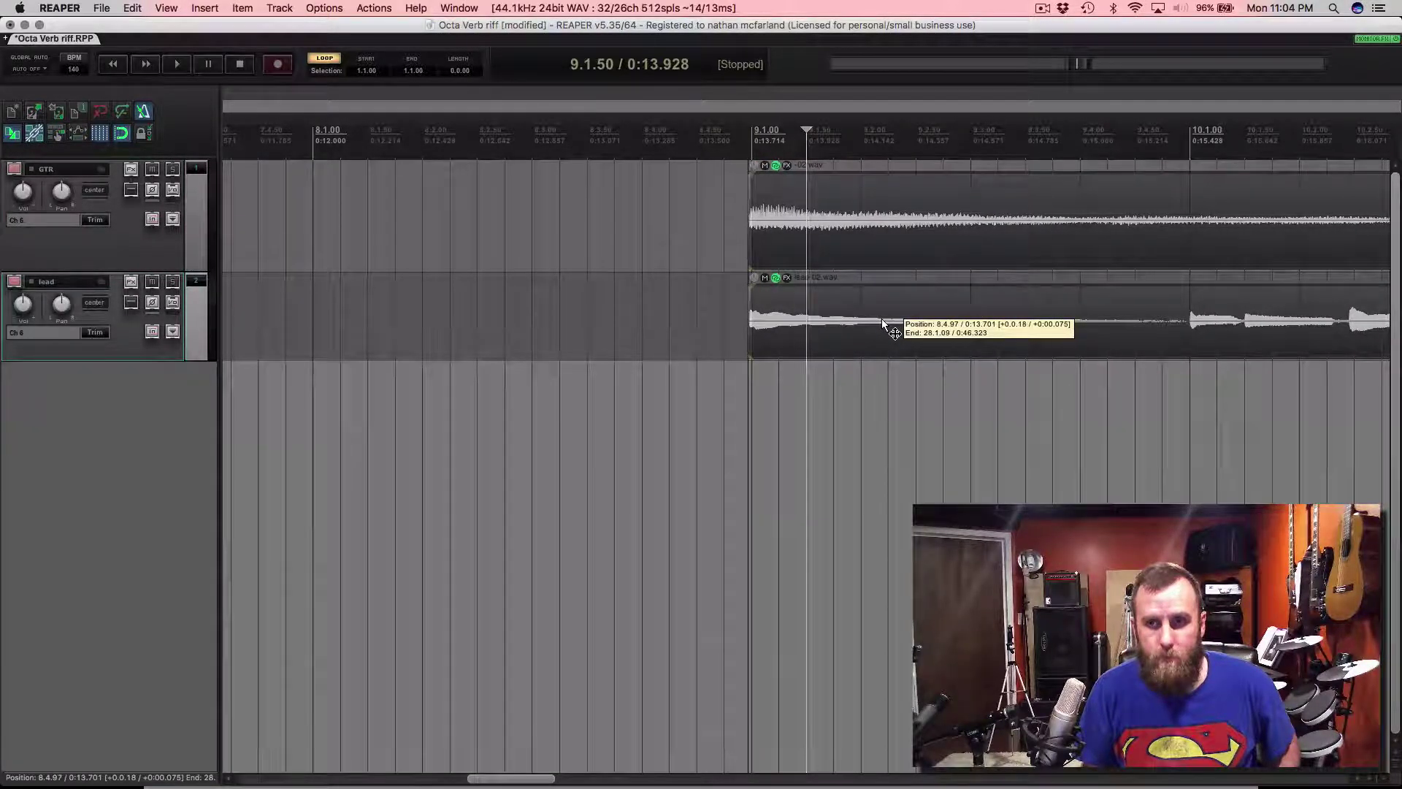
left_click_drag(883, 325, 885, 325)
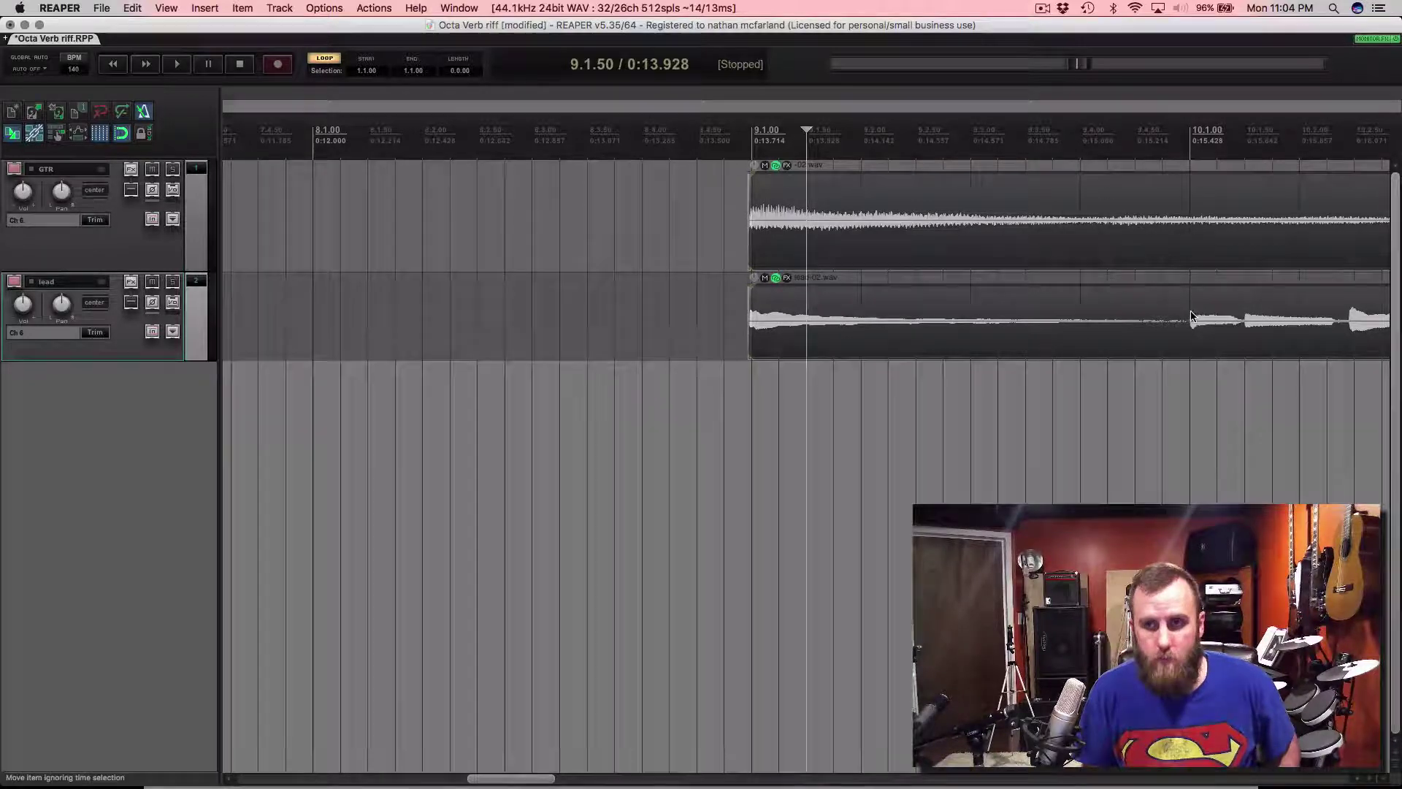
scroll(1014, 206, "down", 3)
Start playback from just before bar 9 to check the riff's alignment
left_click(734, 130)
key("space")
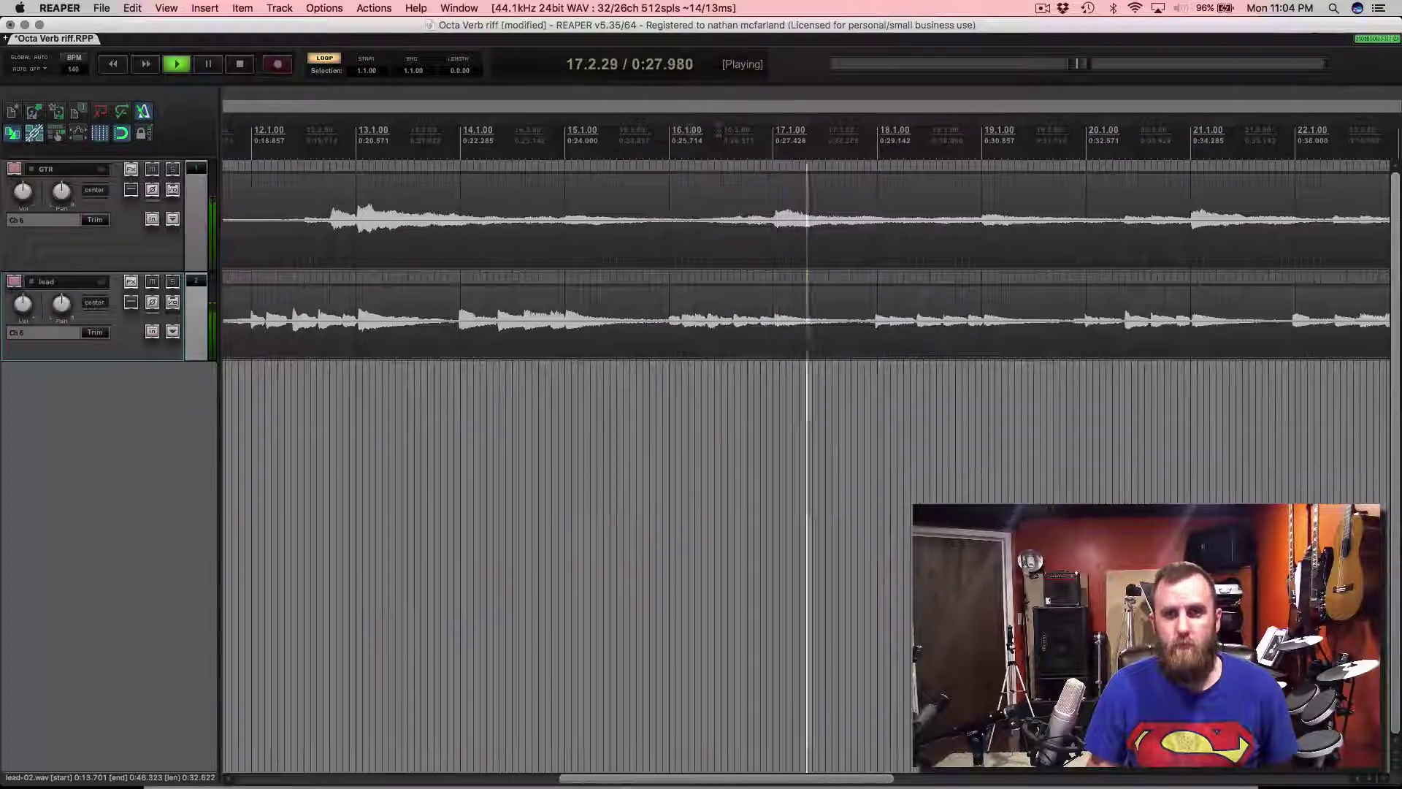
Stop playback and set the edit cursor at 9.1.00 (0:13.714), the items' start
key("space")
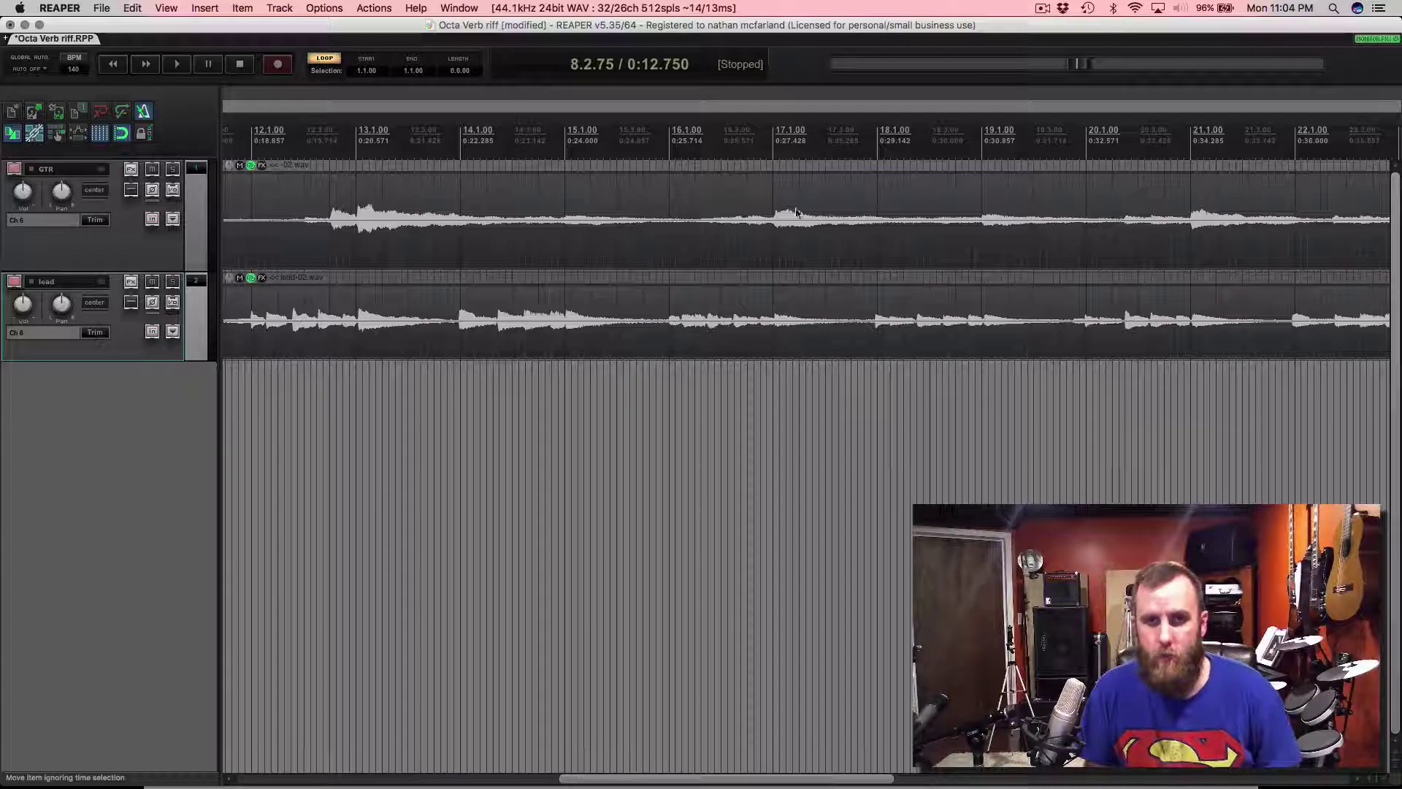
scroll(798, 211, "down", 3)
scroll(798, 211, "down", 1)
scroll(800, 212, "down", 2)
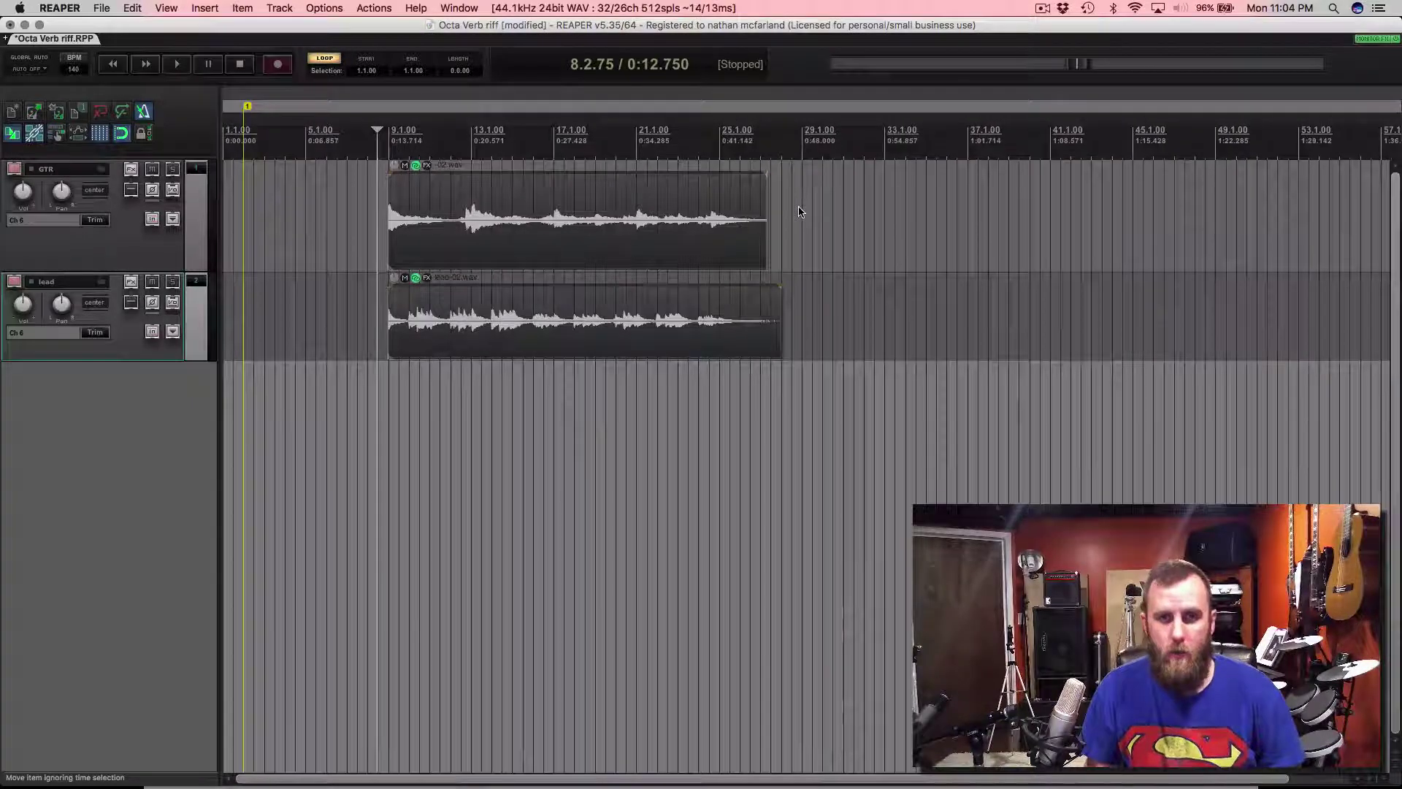
scroll(799, 211, "up", 1)
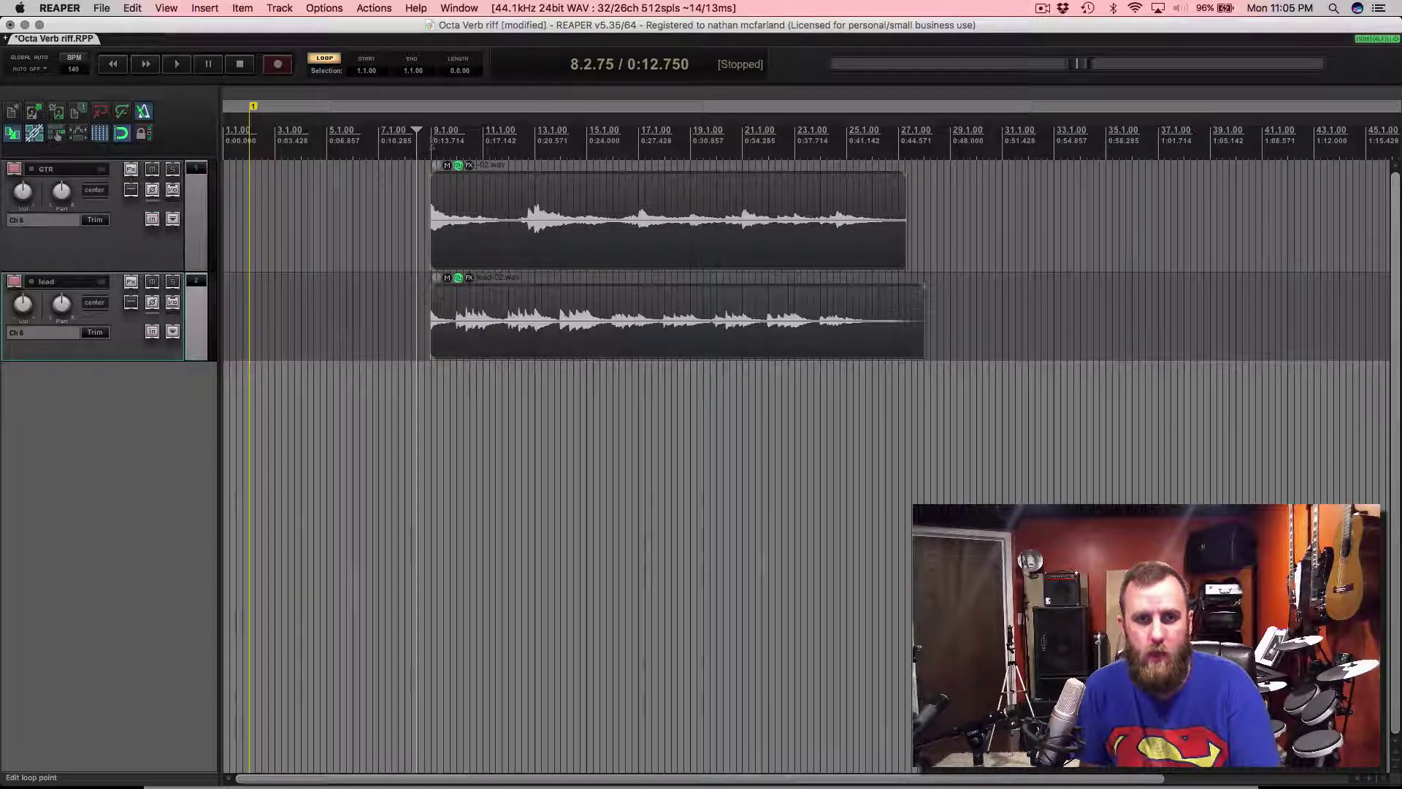
left_click(431, 110)
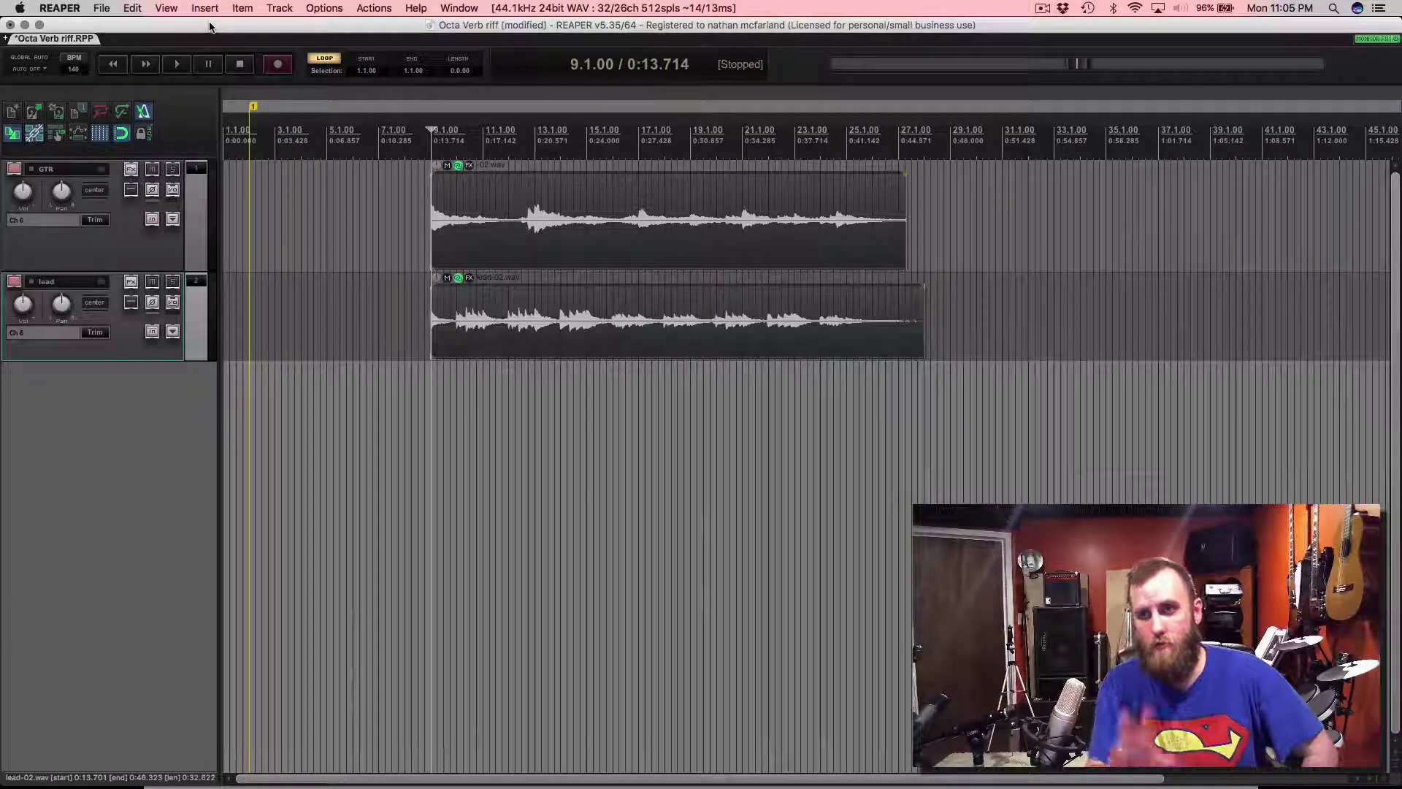
Show Project Settings via the File menu, confirming 140 BPM, 4/4 and item timebase Time
left_click(100, 7)
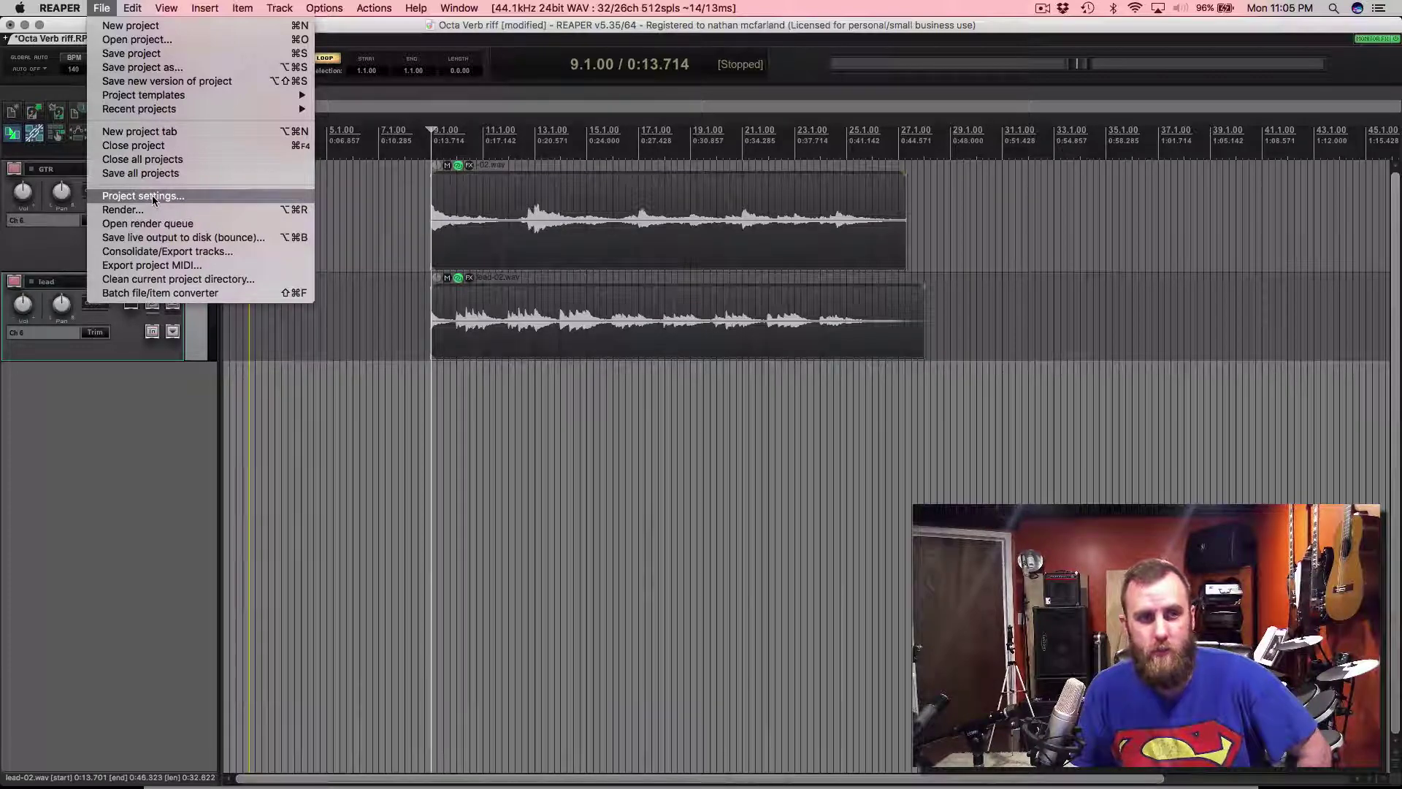
left_click(151, 195)
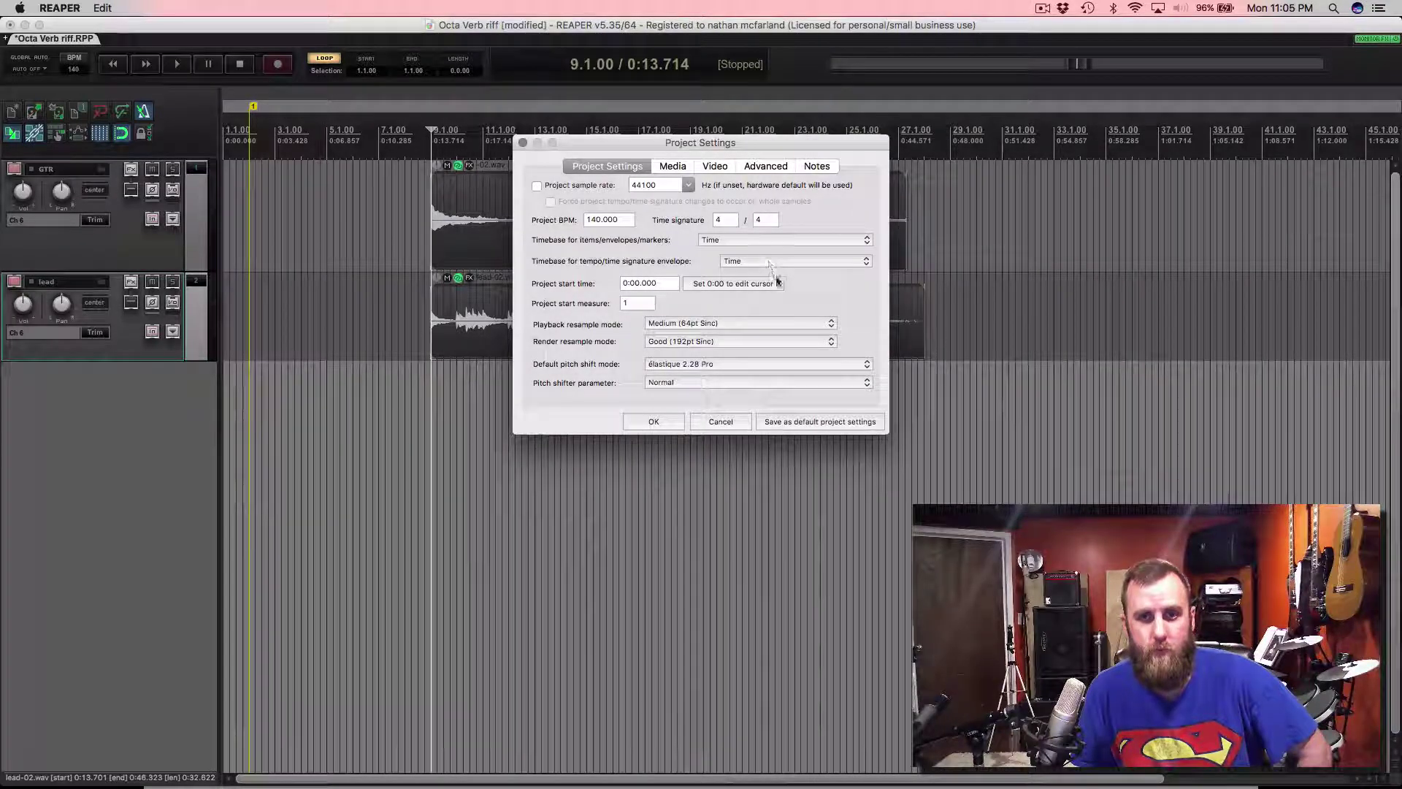